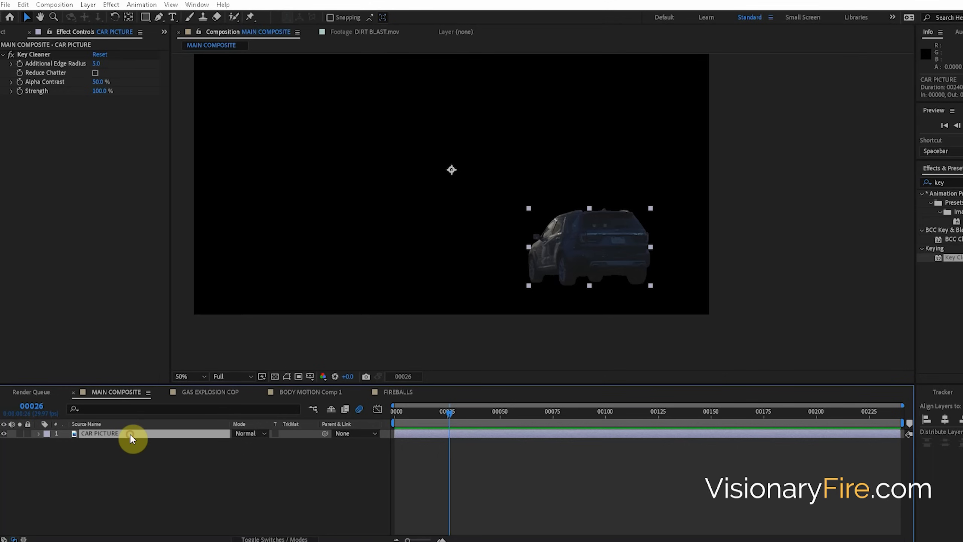
- Duplicate the CAR PICTURE layer and delete the mask from the lower copy
click(104, 445)
key(m)
click(96, 452)
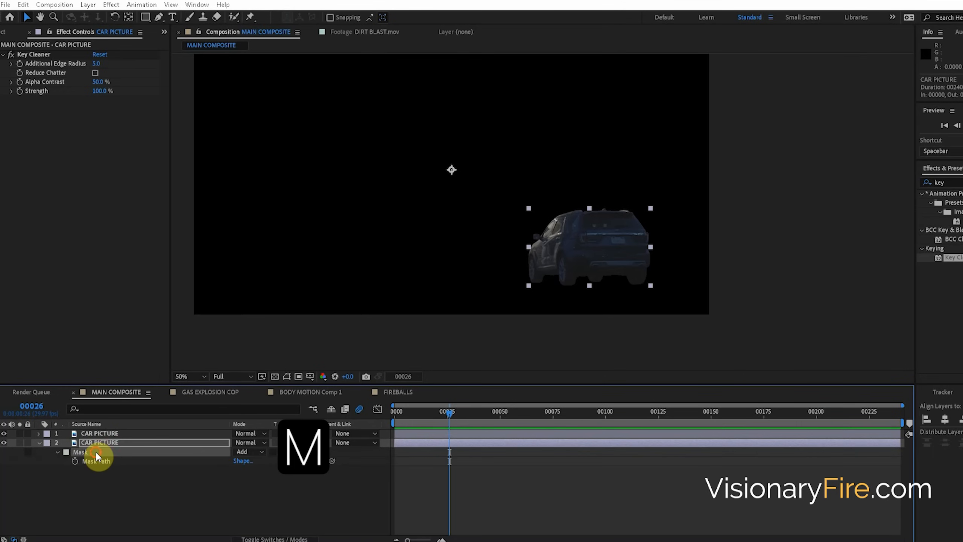
key(Delete)
drag(453, 187, 451, 214)
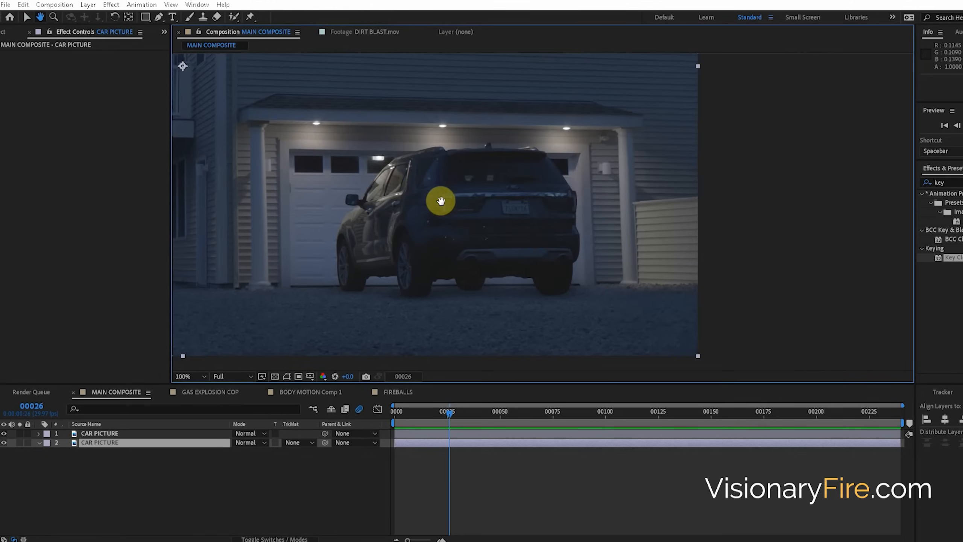
- Move the masked car layer sideways to check the picture behind it, and bring it back over the original car
click(87, 434)
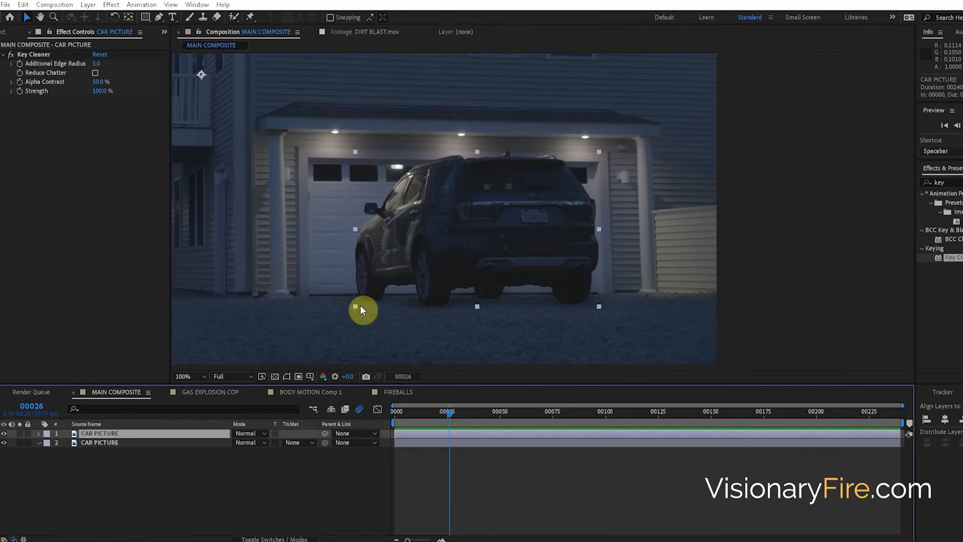
drag(499, 246, 403, 252)
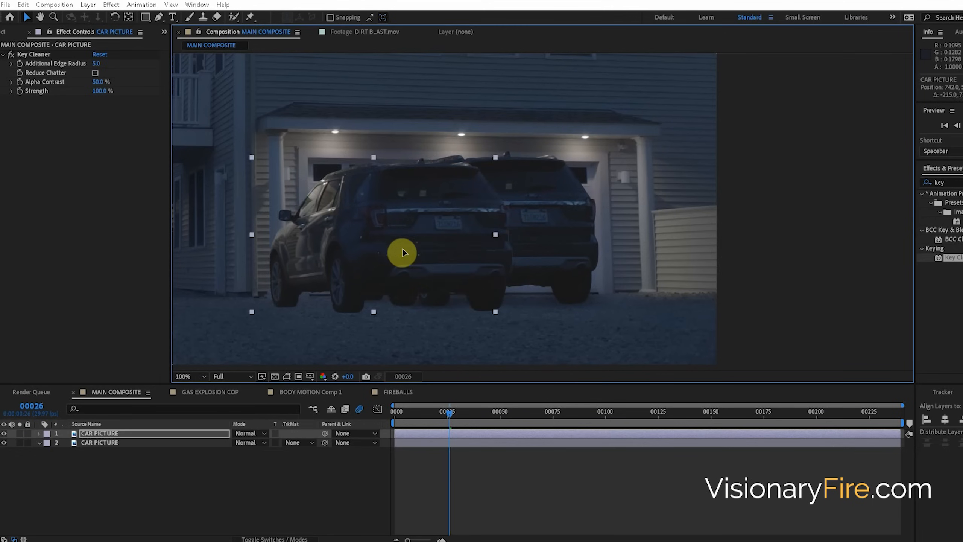
drag(402, 252, 524, 236)
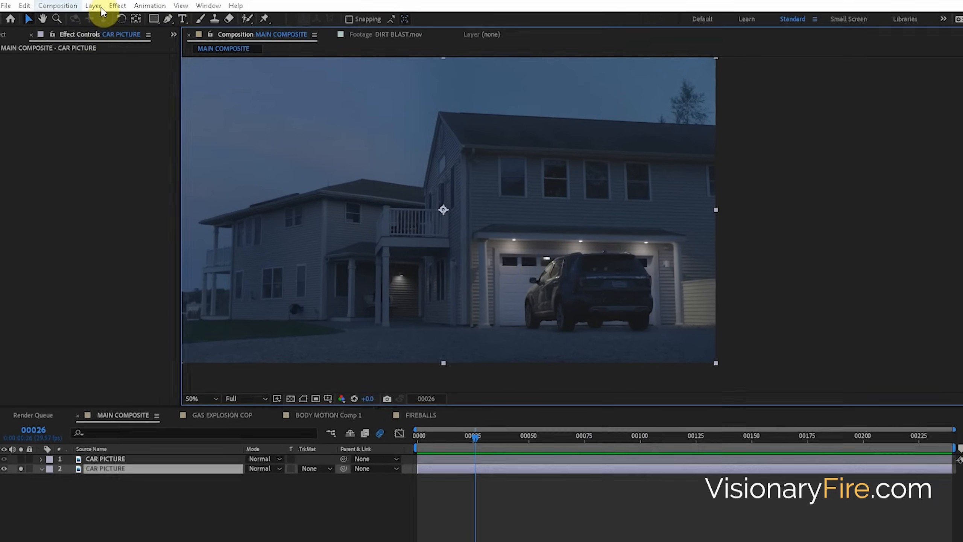
- Send the current frame of MAIN COMPOSITE to the render queue as a Photoshop still
click(54, 4)
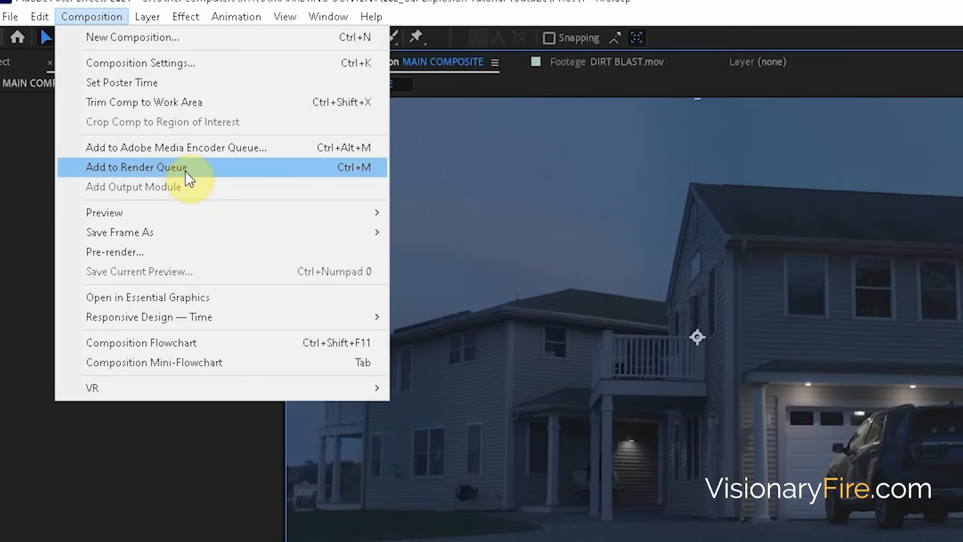
mouse_move(195, 229)
click(421, 233)
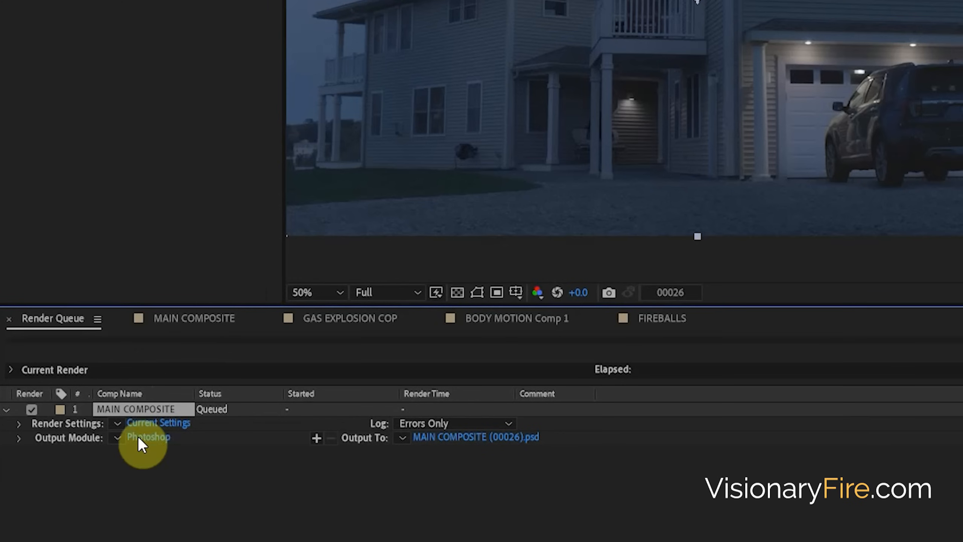
- Set the output module's post-render action to Import and render the frame as BACKGROUND.psd
click(167, 438)
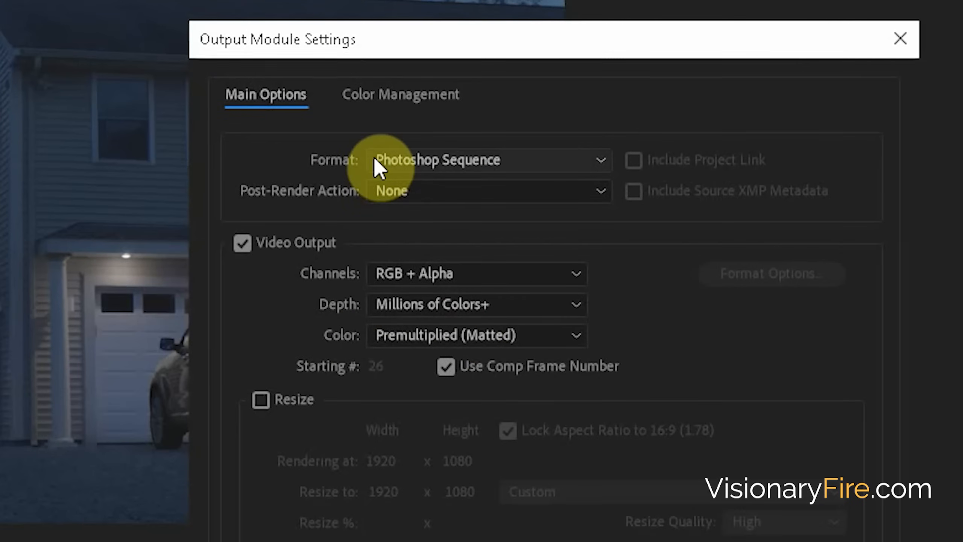
click(413, 191)
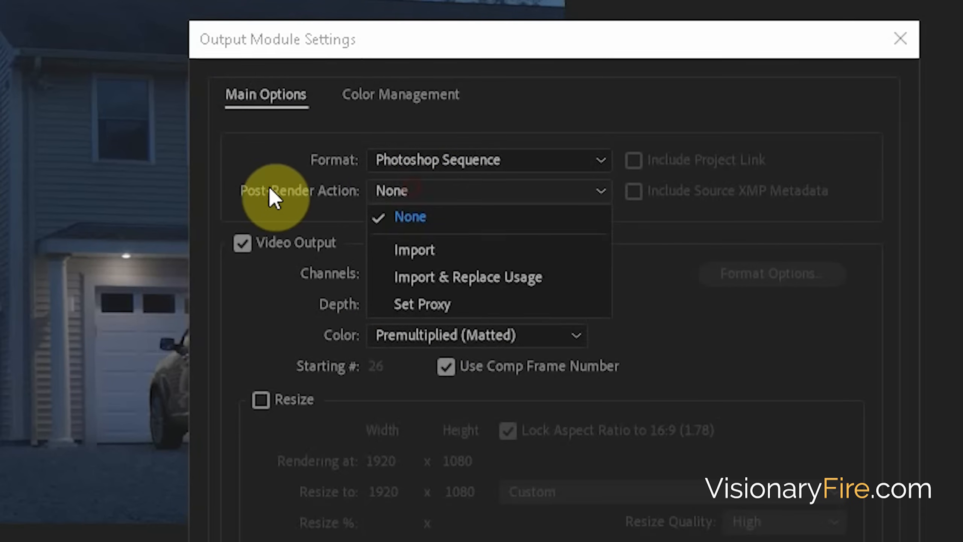
click(425, 250)
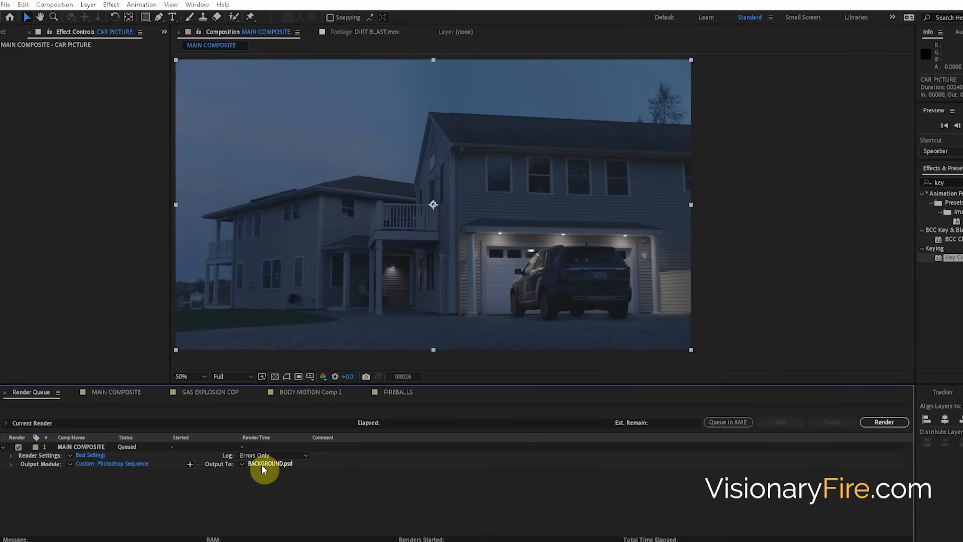
click(883, 422)
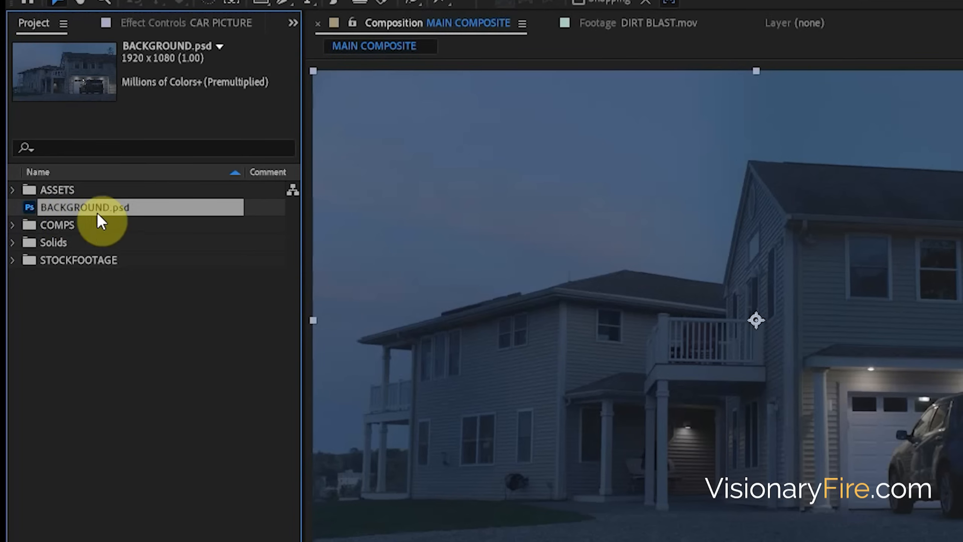
- Reveal the imported BACKGROUND.psd in its folder and open it in Photoshop
right_click(85, 203)
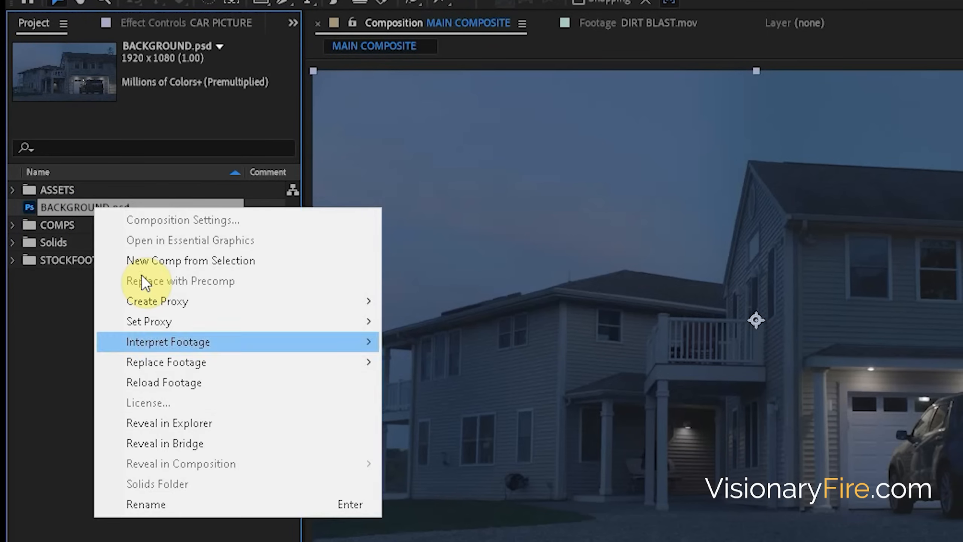
click(236, 429)
double_click(677, 354)
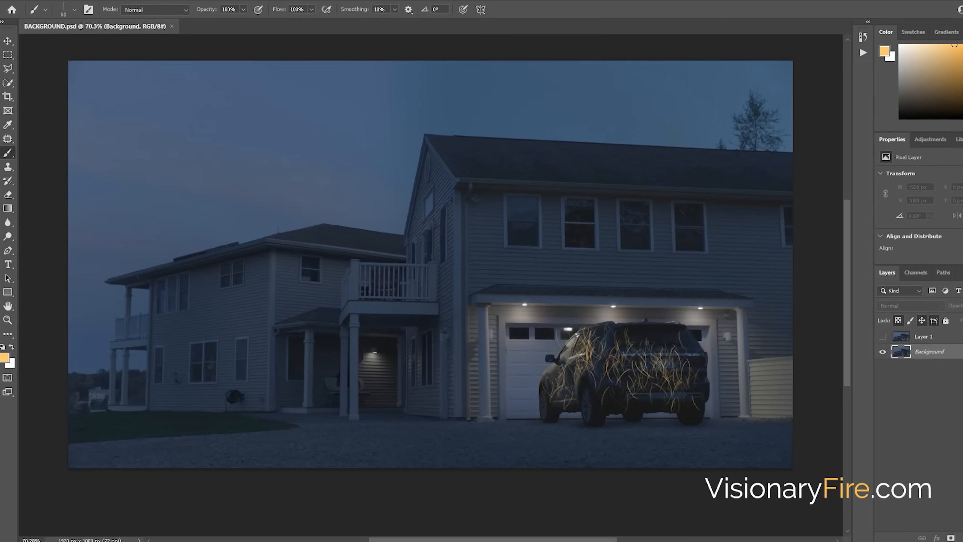
- Try painting brush strokes over the car on the Background layer, save the image and switch to After Effects
mouse_move(683, 339)
mouse_down()
mouse_move(589, 385)
mouse_move(668, 379)
mouse_move(648, 350)
mouse_move(563, 365)
mouse_move(740, 358)
mouse_move(681, 348)
mouse_up()
key(ctrl+s)
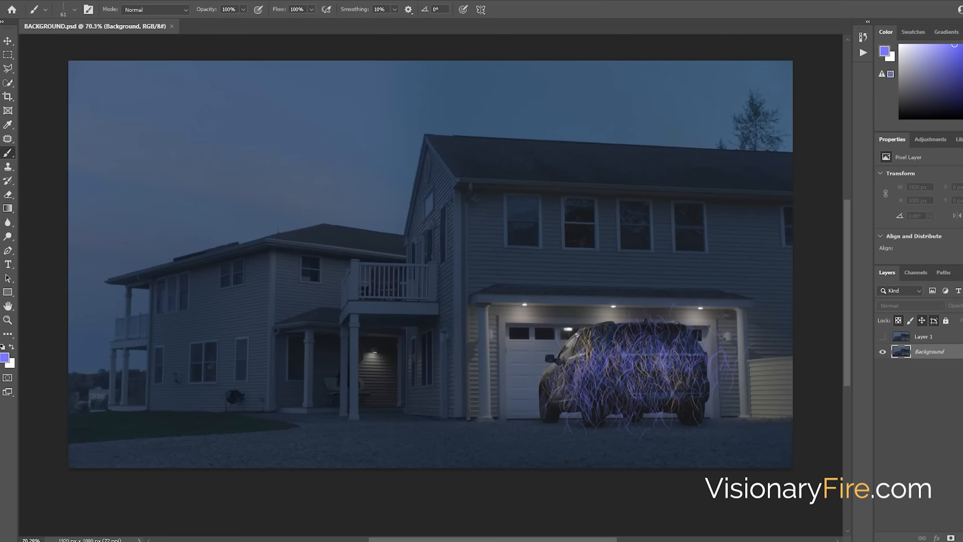
key(alt+Tab)
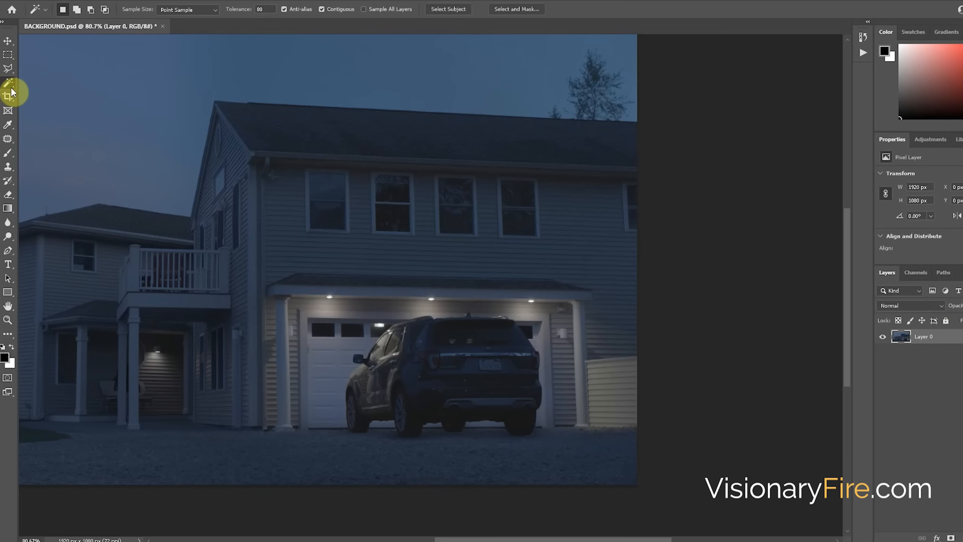
- Select the car with the Quick Selection tool, feather the selection 5.5 px and shift its edge outward
right_click(12, 86)
click(58, 94)
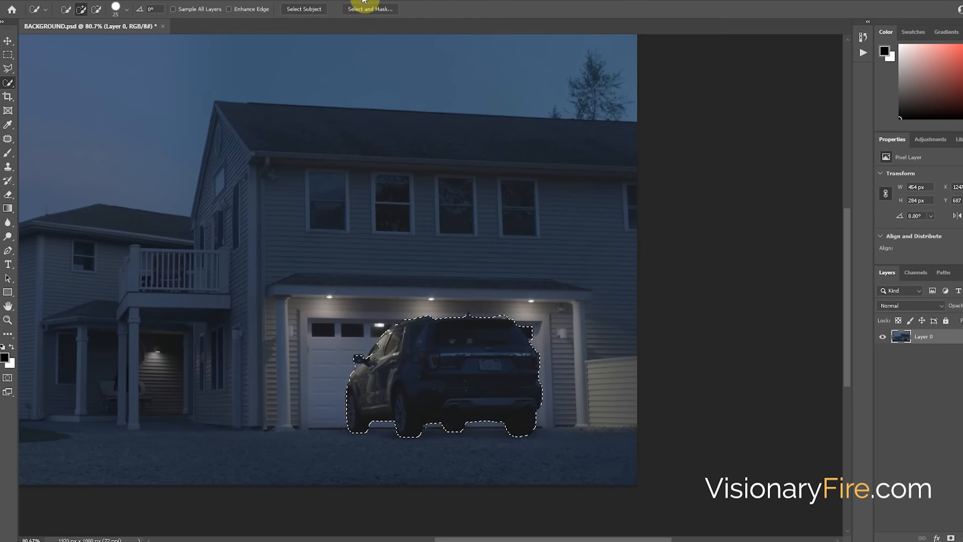
click(365, 13)
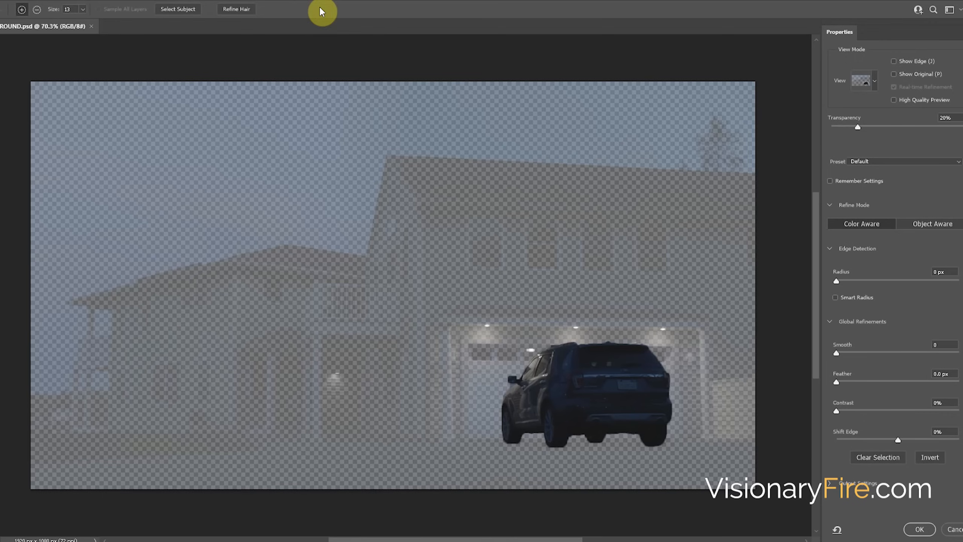
drag(841, 384, 871, 382)
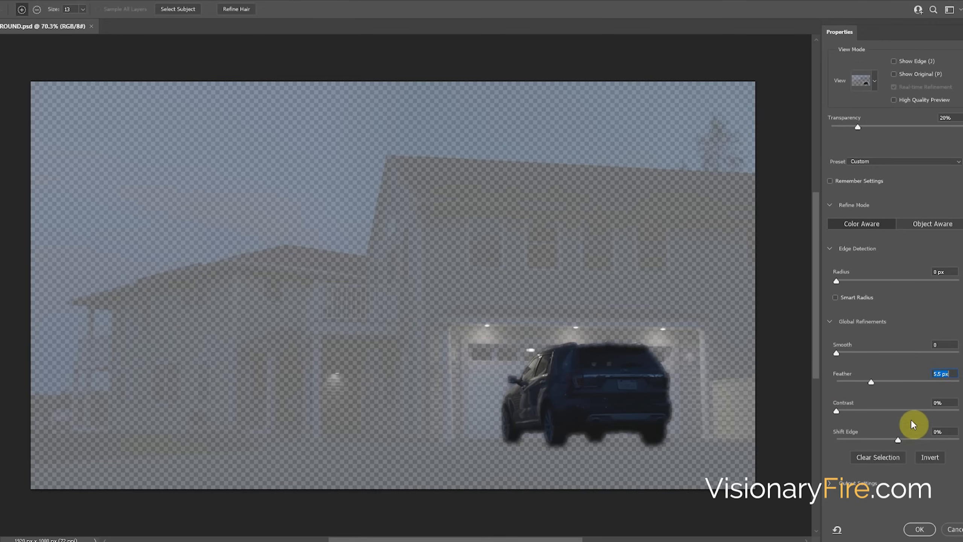
drag(899, 441, 938, 444)
click(920, 529)
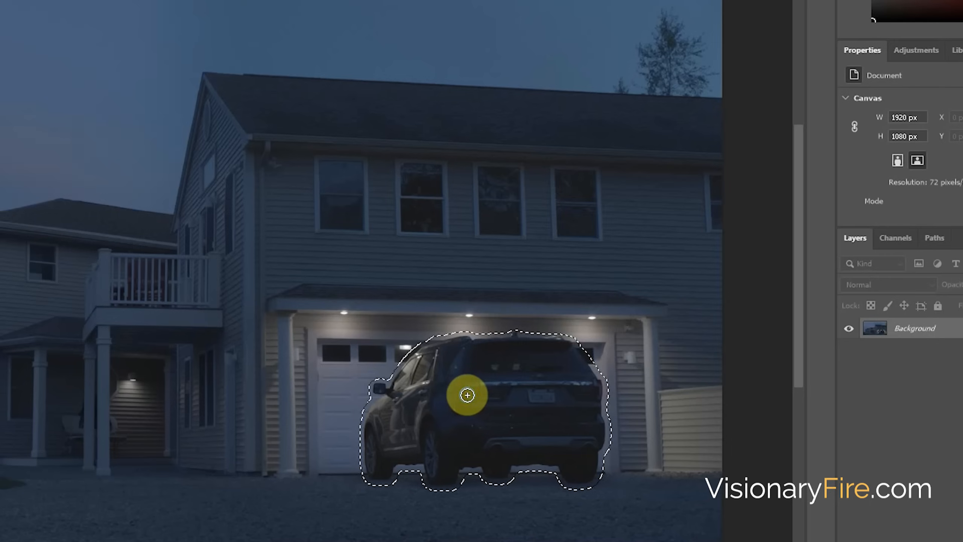
- Replace the selected car with a Content-Aware fill, clear the selection and save BACKGROUND.psd
right_click(574, 381)
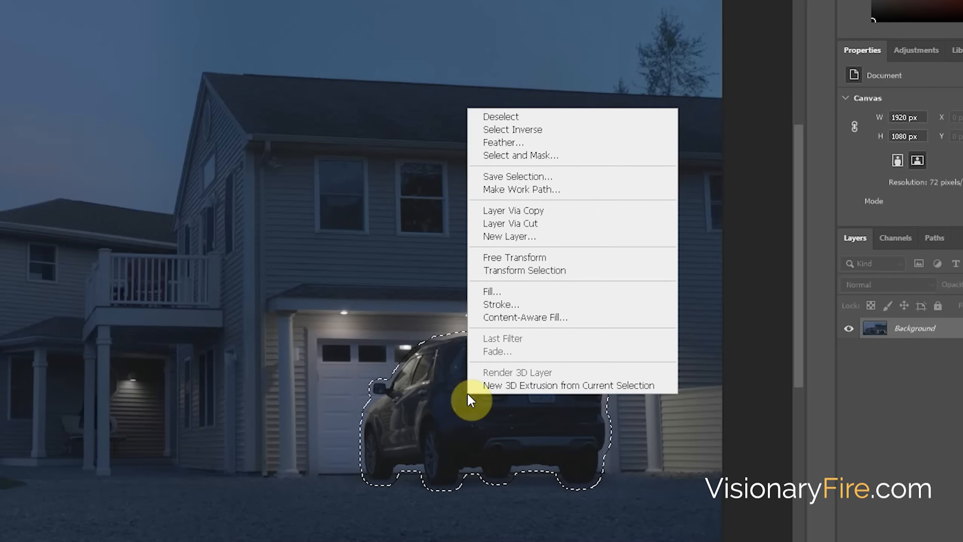
click(492, 291)
click(660, 102)
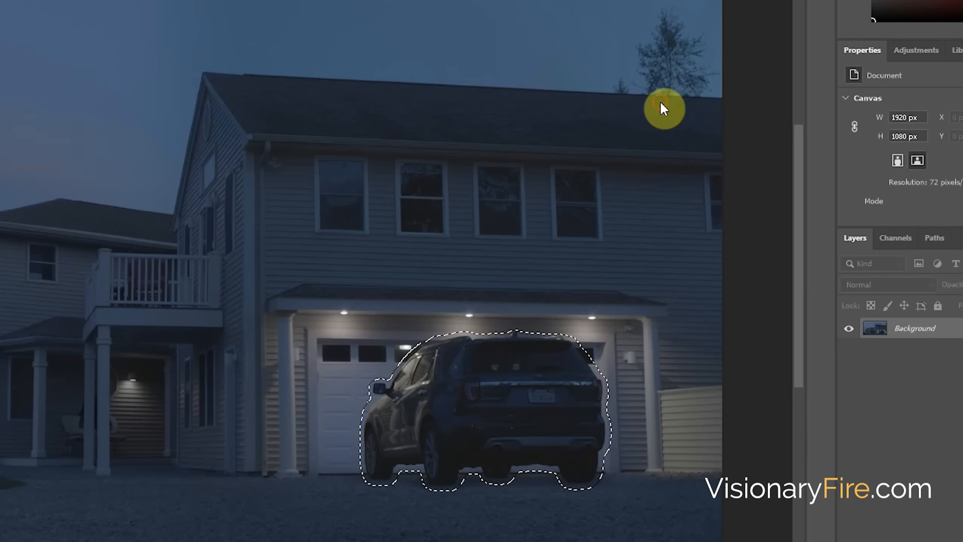
key(ctrl+d)
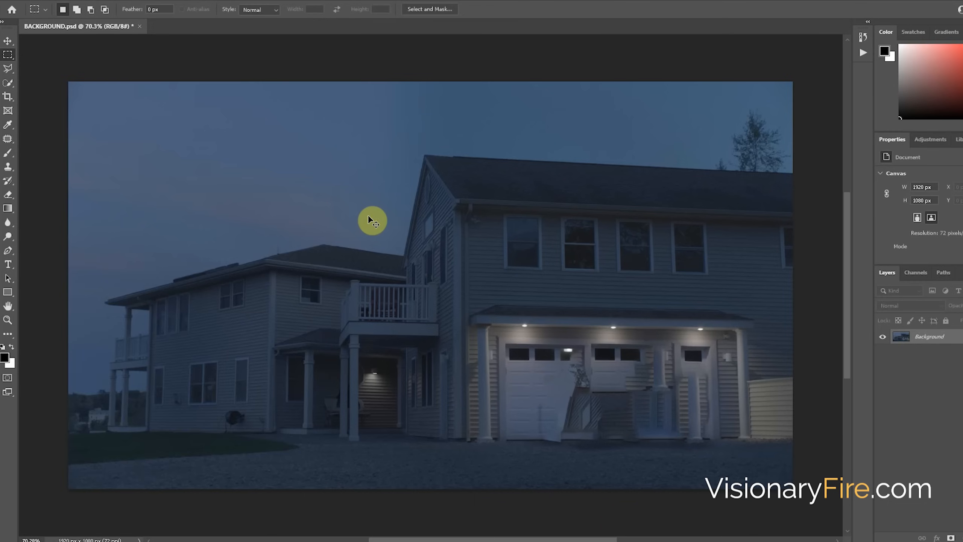
key(ctrl+s)
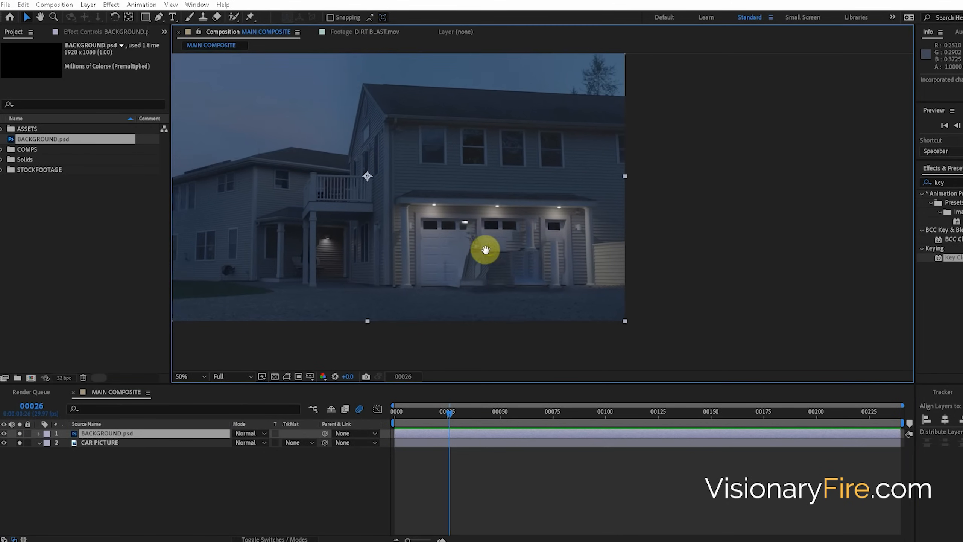
- Try moving the CAR PICTURE layer around over the cleaned background
scroll(486, 249, up, 3)
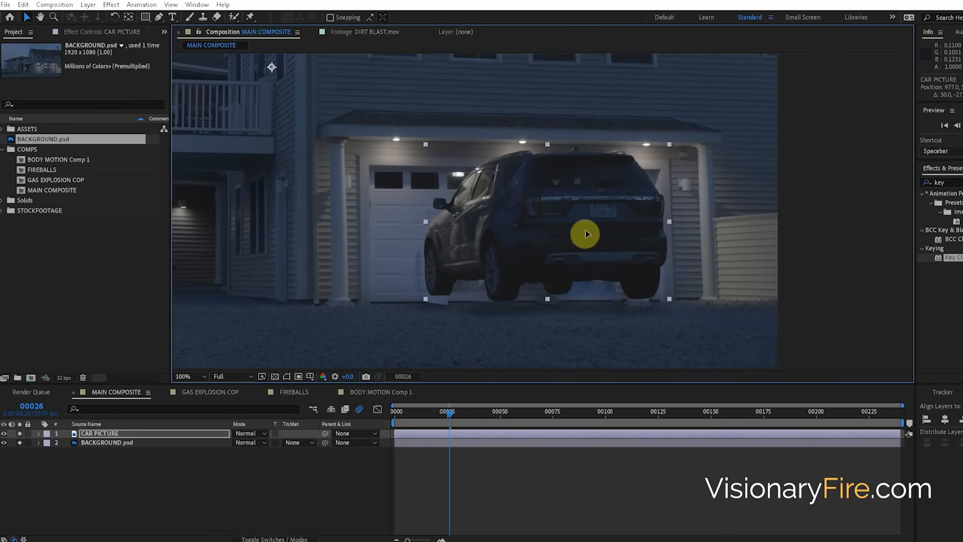
drag(586, 231, 610, 216)
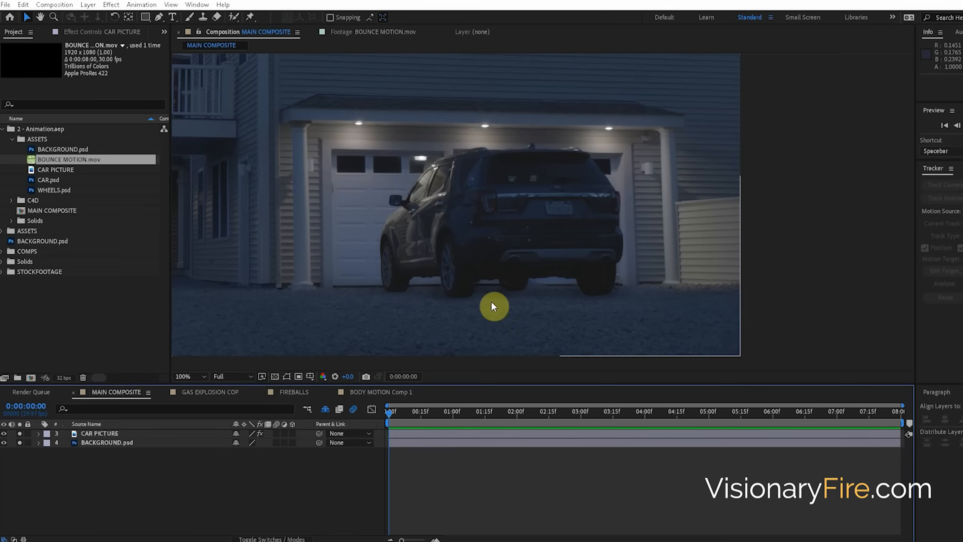
- Duplicate the CAR PICTURE layer at the first frame and draw a Pen mask around the back left wheel on the copy
mouse_move(390, 411)
mouse_down()
mouse_move(419, 408)
mouse_move(390, 411)
mouse_up()
click(105, 434)
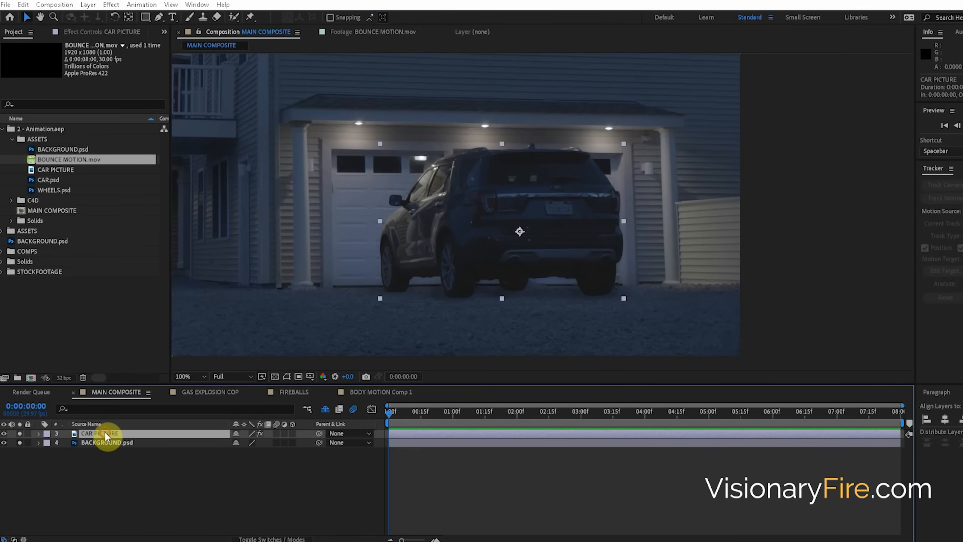
key(ctrl+d)
click(159, 16)
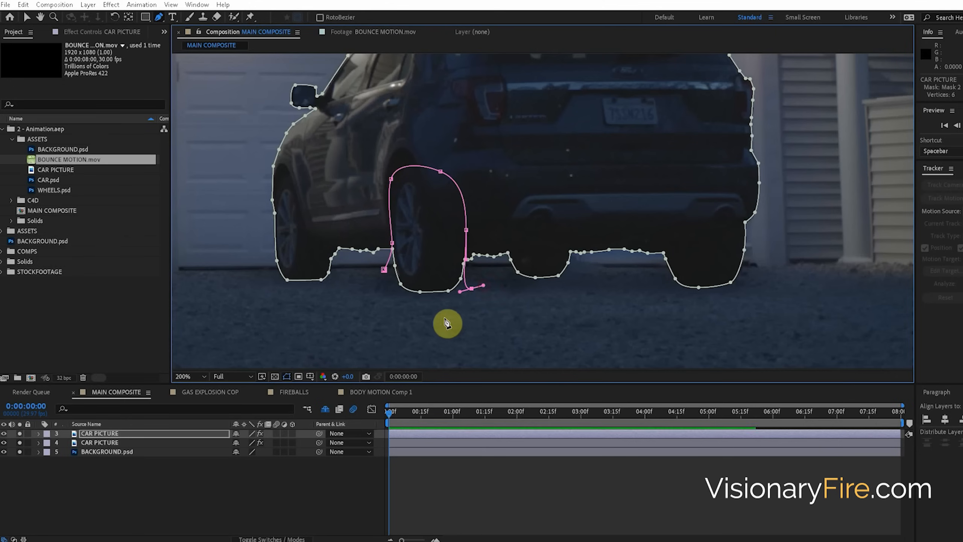
drag(399, 311, 376, 297)
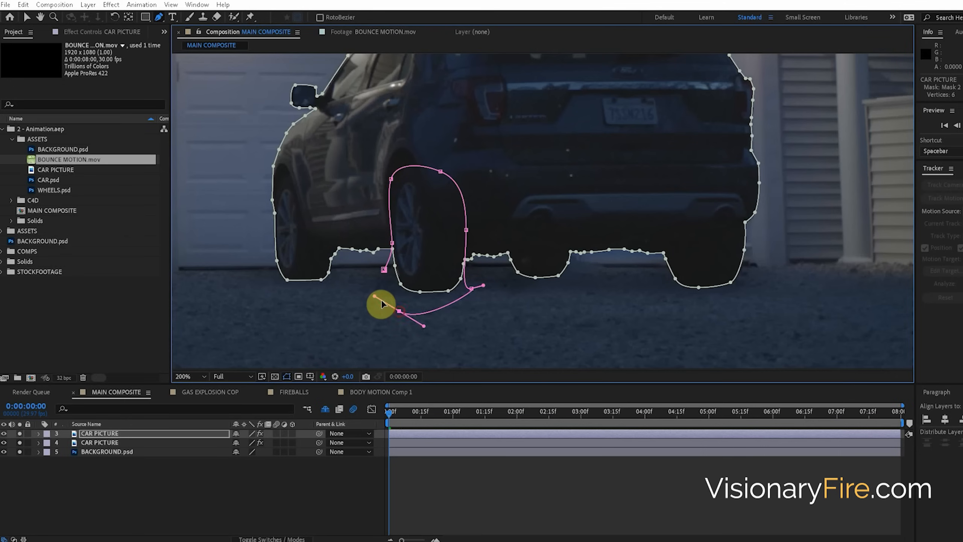
- Set the mode of the wheel layer's Mask 2 to Intersect to isolate the back left wheel
key(m)
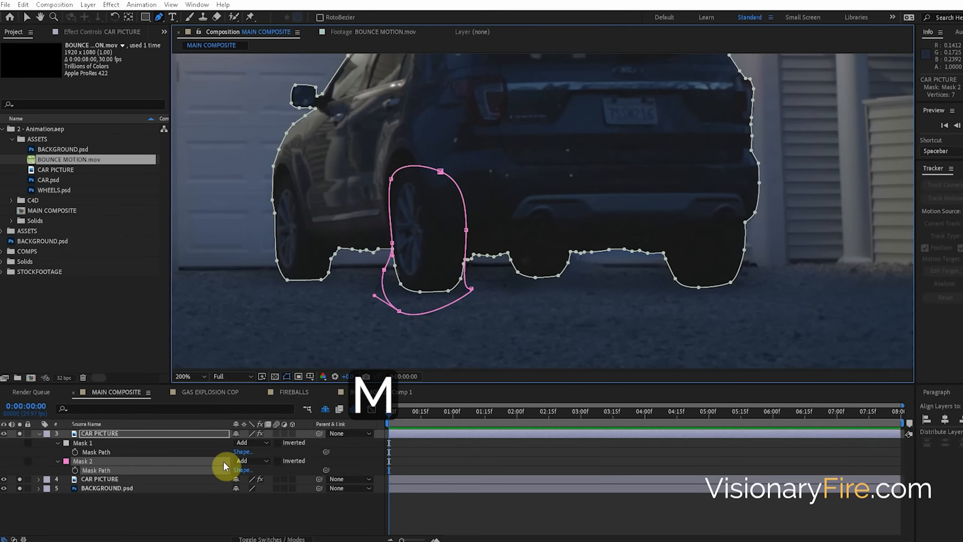
click(246, 460)
click(262, 414)
- Duplicate the WH BL layer, fit the copy's wheel mask around the back right wheel and name the copy WH BR
key(ctrl+d)
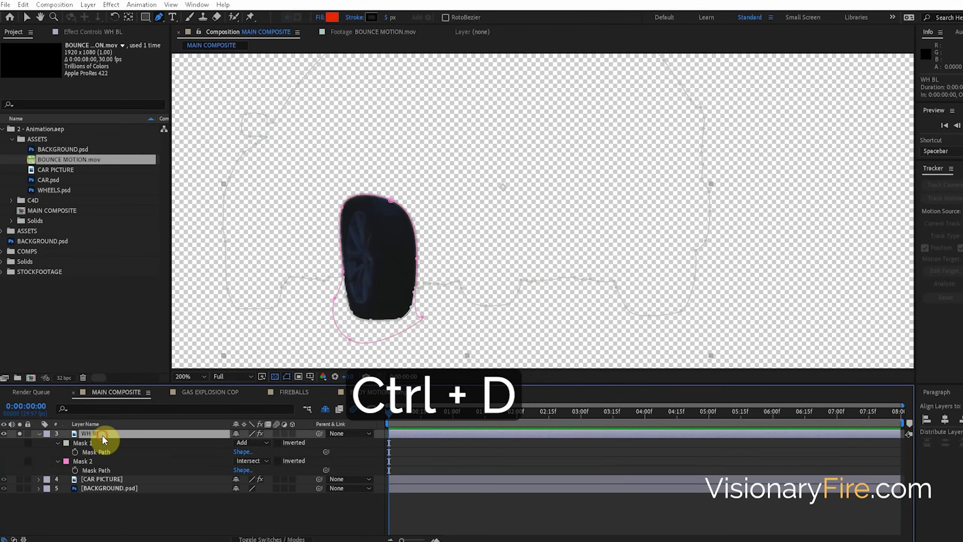
key(v)
drag(424, 317, 666, 312)
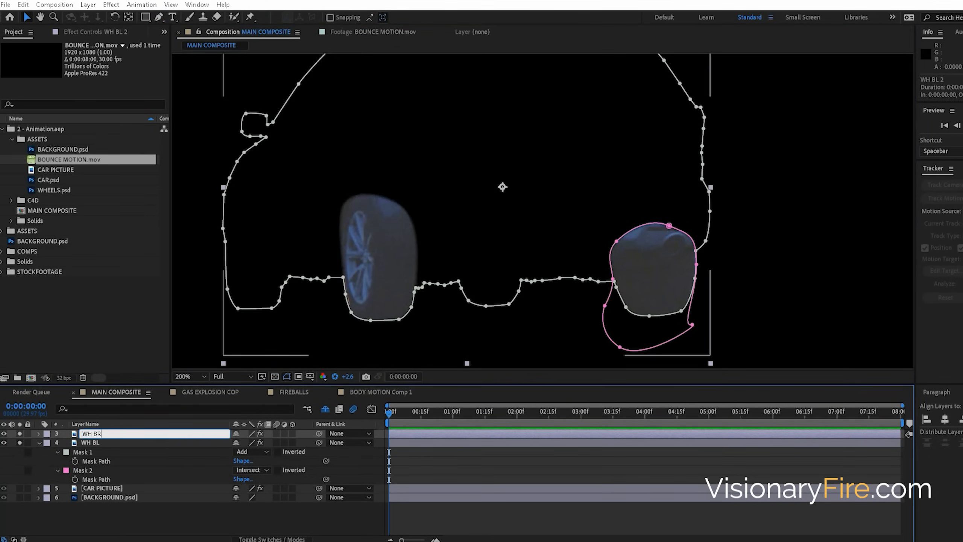
click(161, 447)
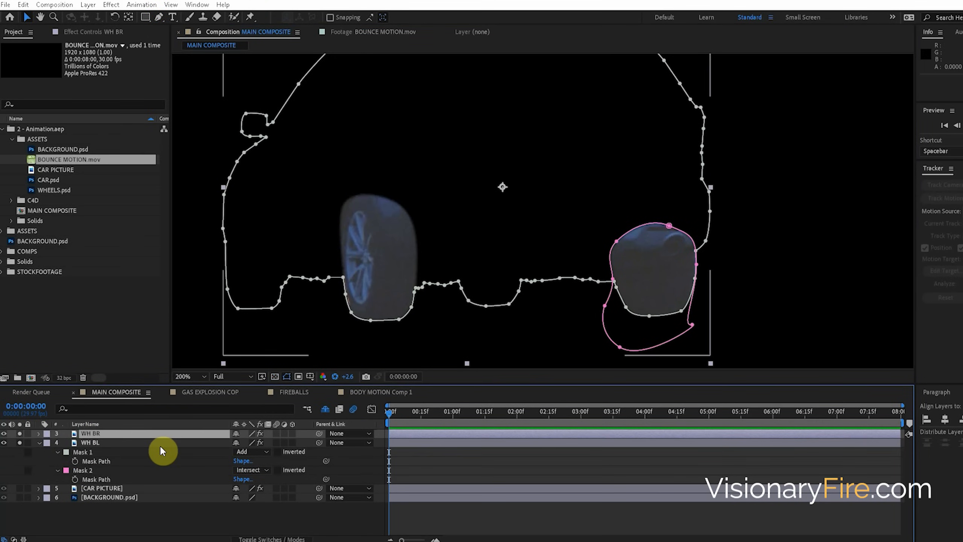
click(693, 326)
double_click(693, 327)
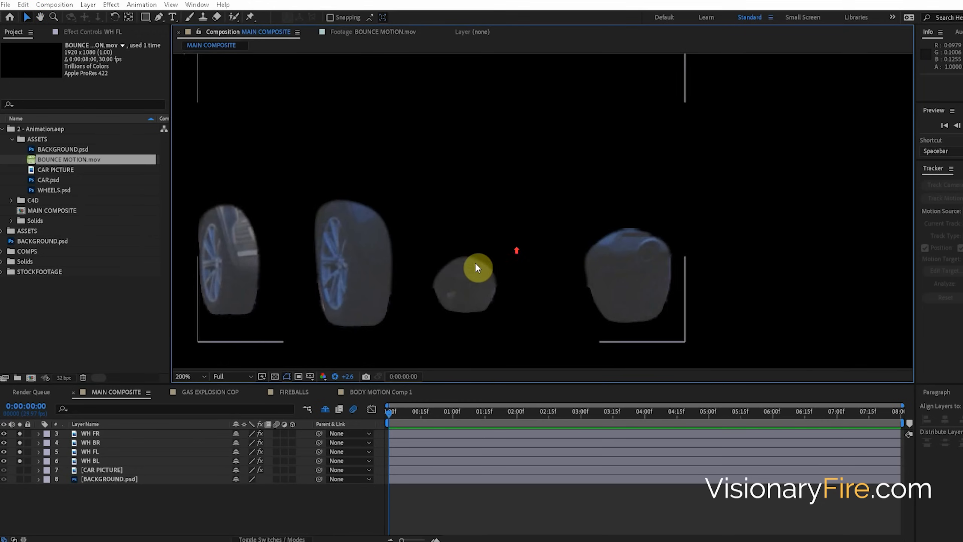
- Solo the CAR PICTURE layer and move the four wheel layers down about 25 px below the car body
click(20, 469)
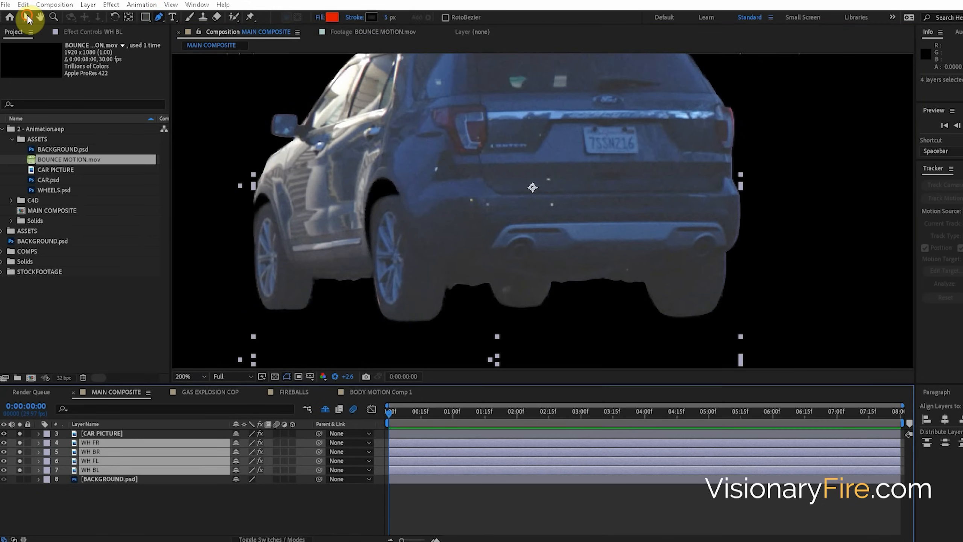
click(26, 17)
drag(402, 262, 400, 292)
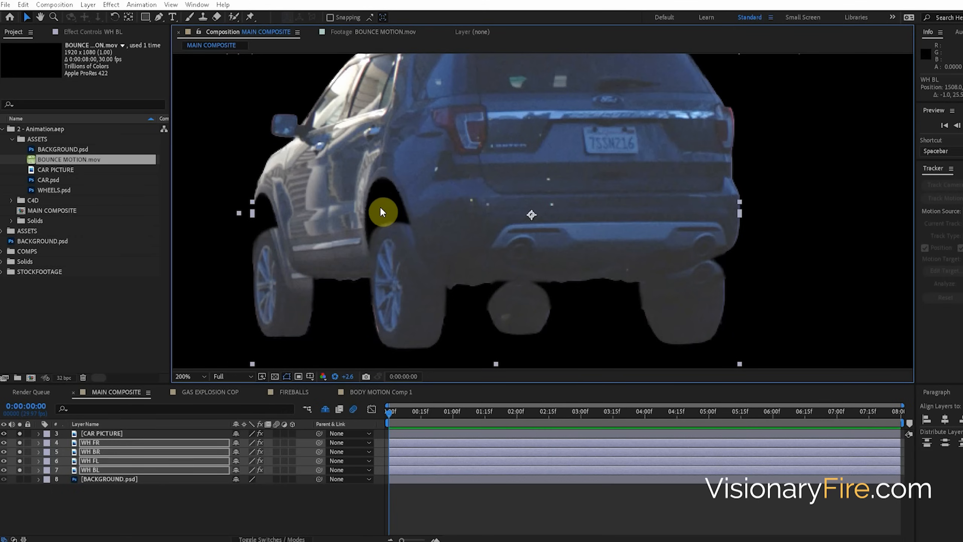
- Nudge the four wheel layers slightly left and clone-stamp the WH FL layer to clean the bodywork remnants off the tire
drag(381, 209, 377, 210)
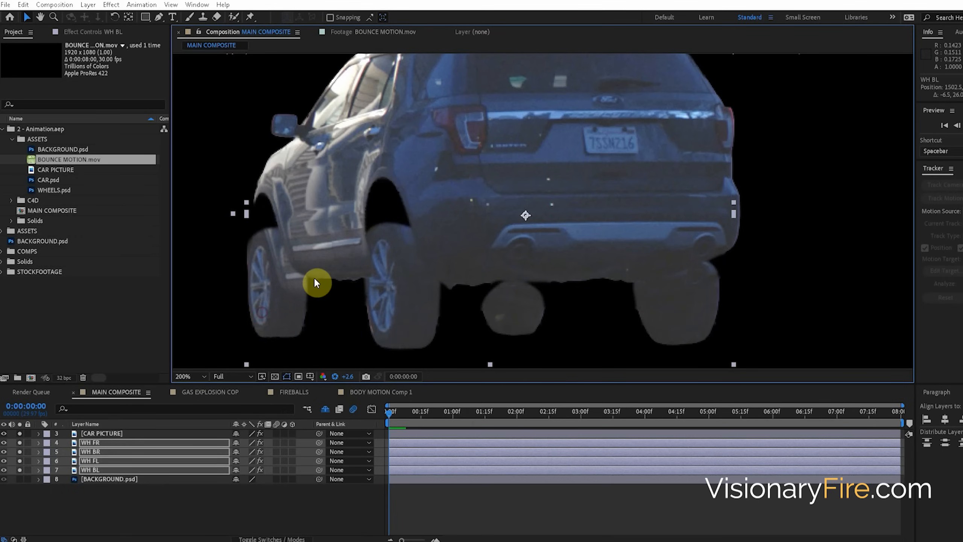
click(267, 235)
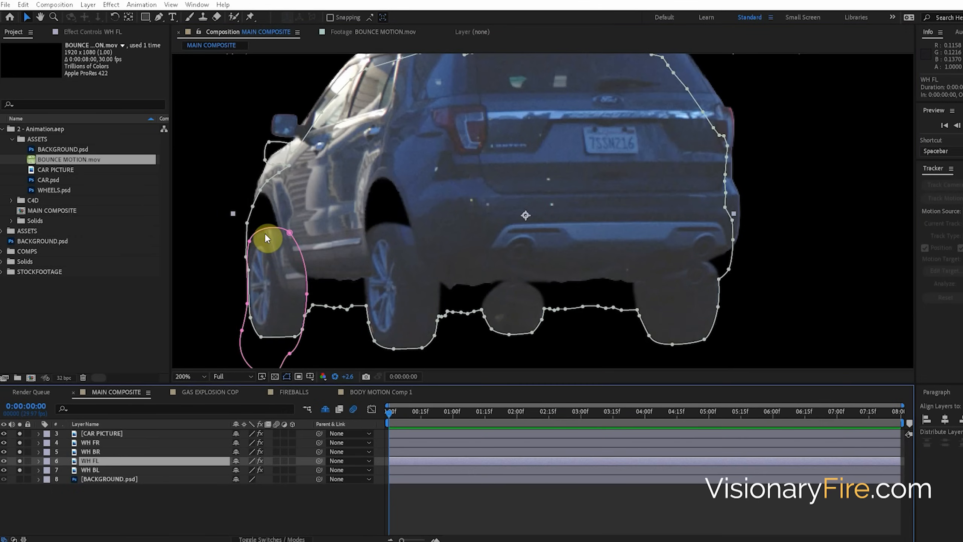
double_click(101, 460)
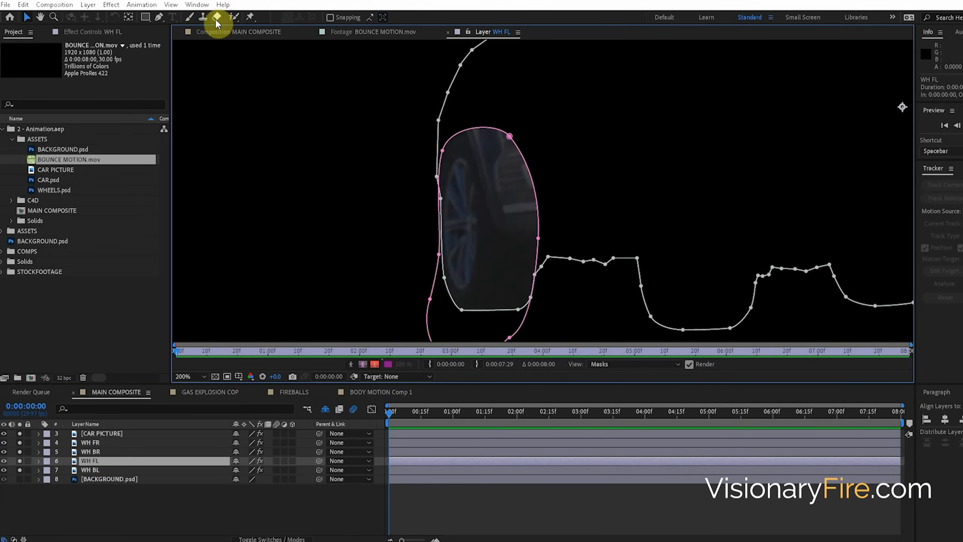
click(202, 19)
alt+click(511, 246)
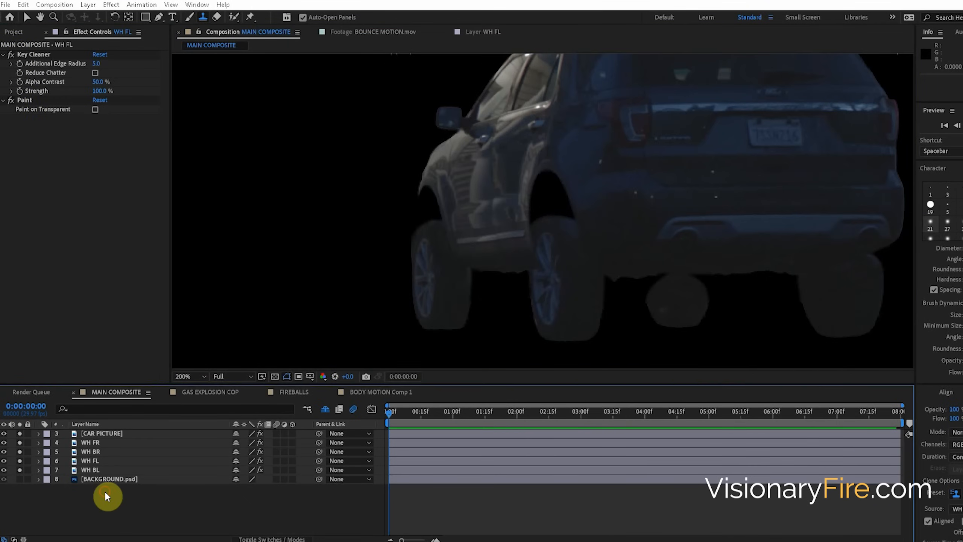
- Create a 1920 x 1080 px solid in a dark colour sampled from the car, place it below the wheel layers and start a Pen mask at the car body
key(ctrl+y)
click(700, 433)
click(722, 462)
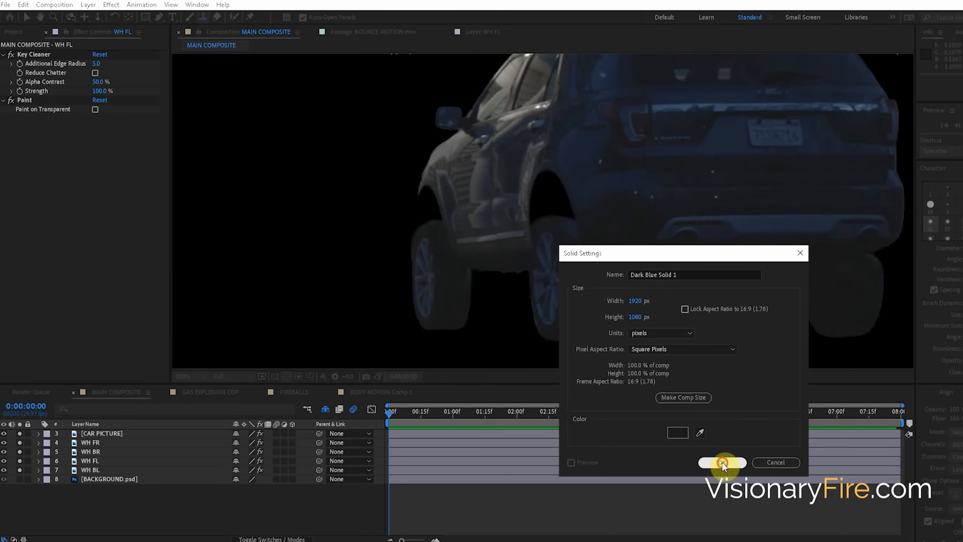
drag(106, 443, 105, 481)
key(g)
click(427, 178)
drag(420, 197, 421, 206)
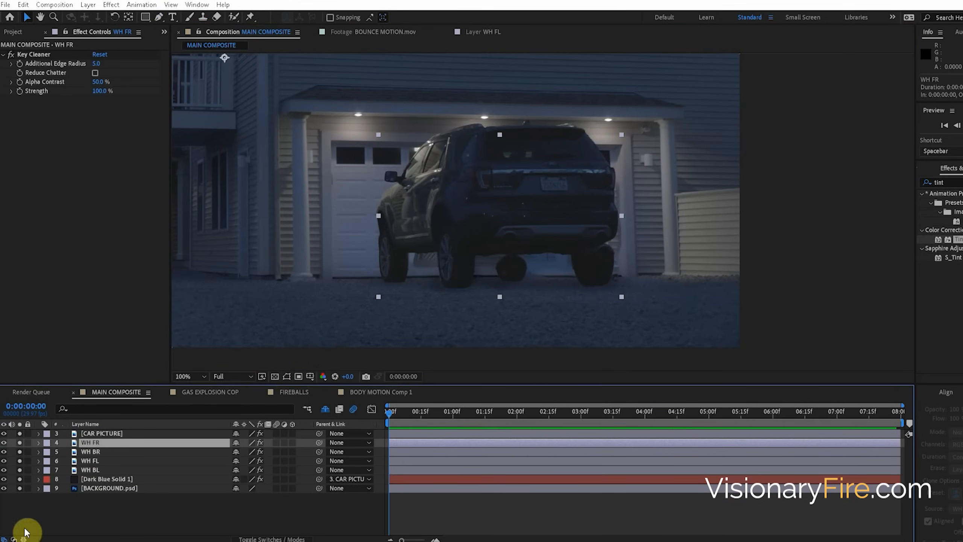
- Try moving the CAR PICTURE layer by hand against the background
mouse_move(486, 294)
mouse_down()
mouse_move(471, 264)
mouse_move(482, 286)
mouse_up()
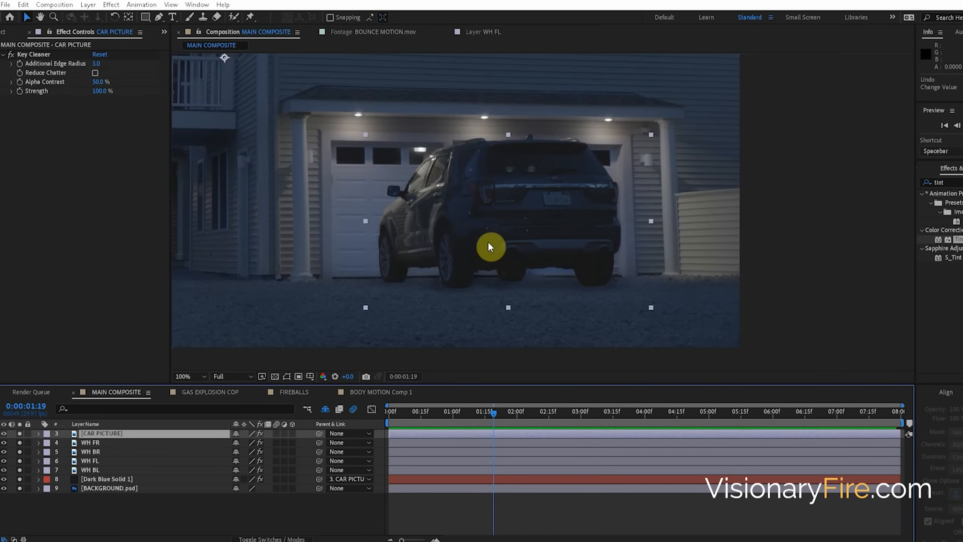
drag(486, 417, 552, 415)
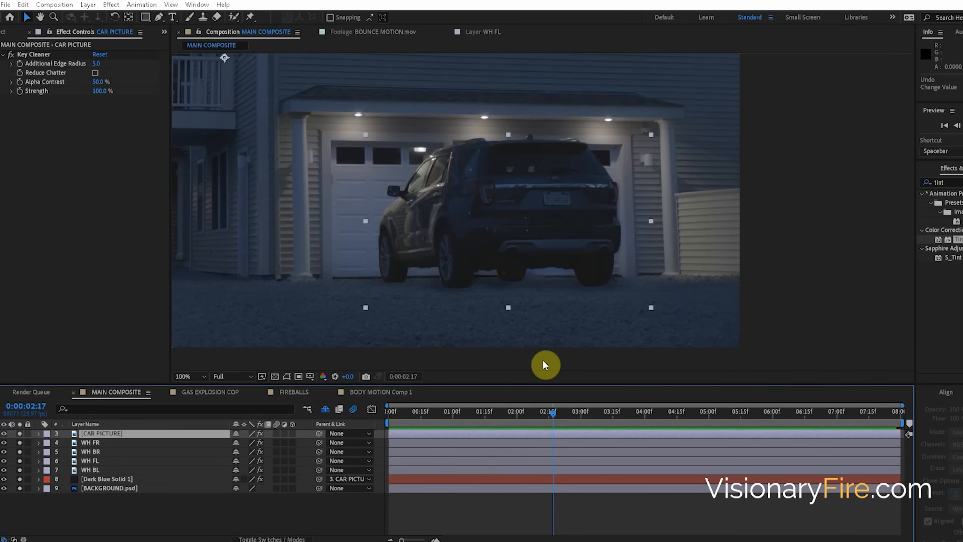
click(13, 35)
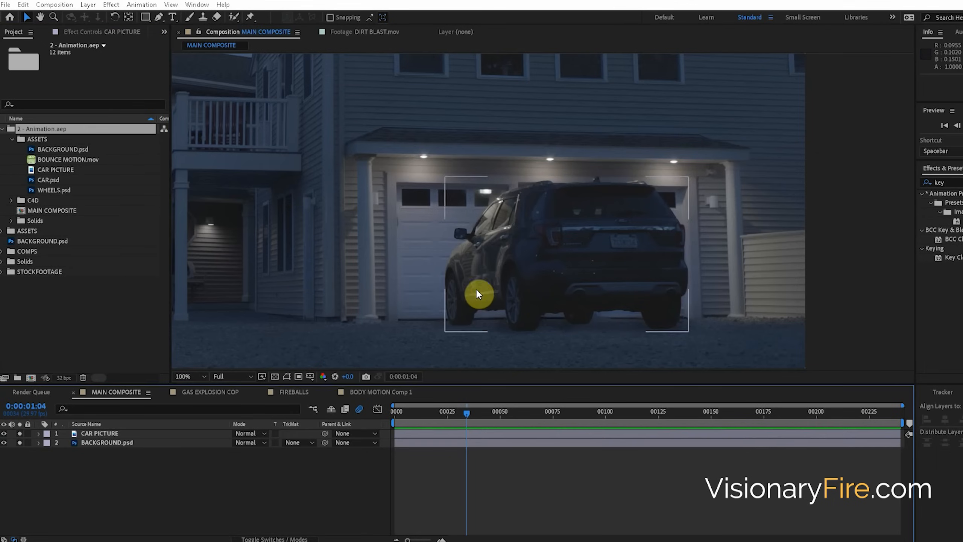
click(585, 273)
drag(584, 273, 550, 260)
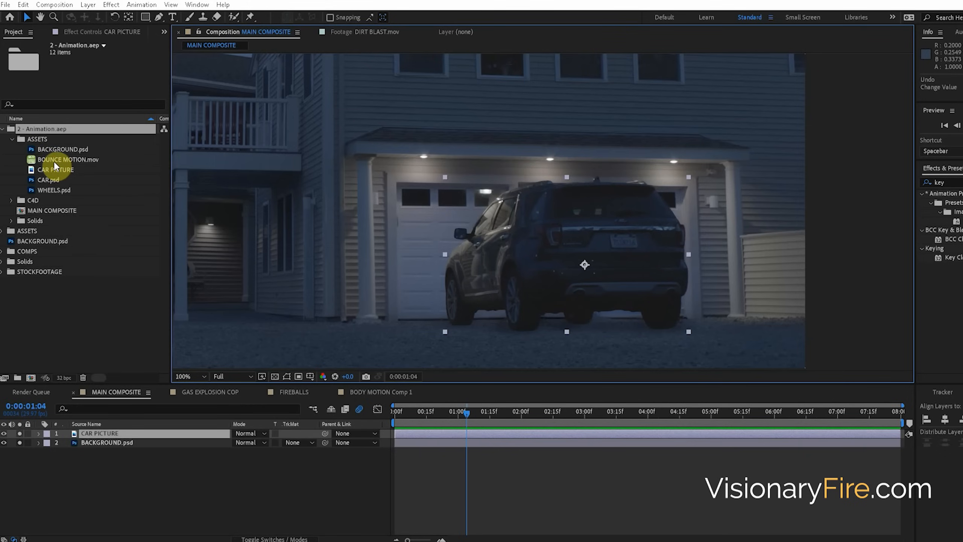
- Open the BOUNCE MOTION.mov footage and play and scrub through the bounce of the red and blue chassis
double_click(54, 162)
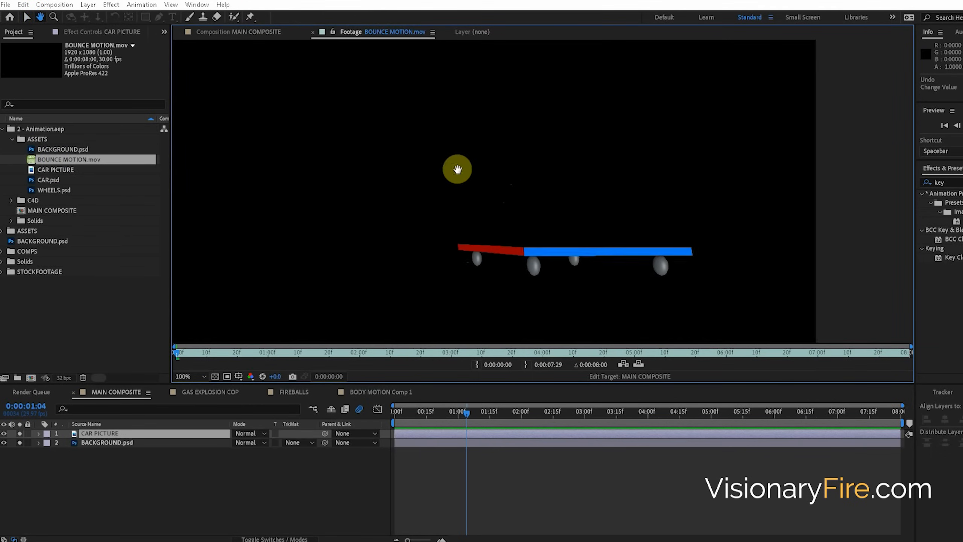
click(958, 125)
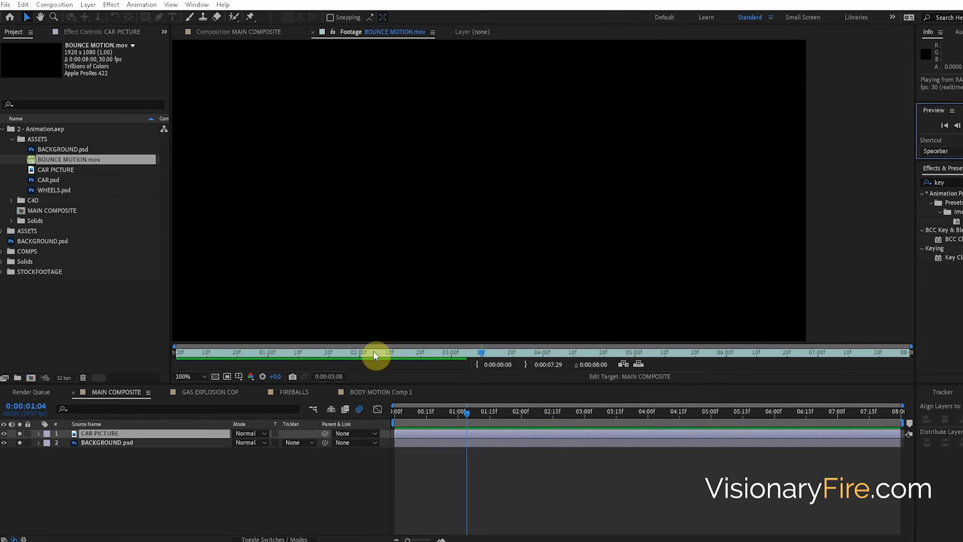
click(393, 364)
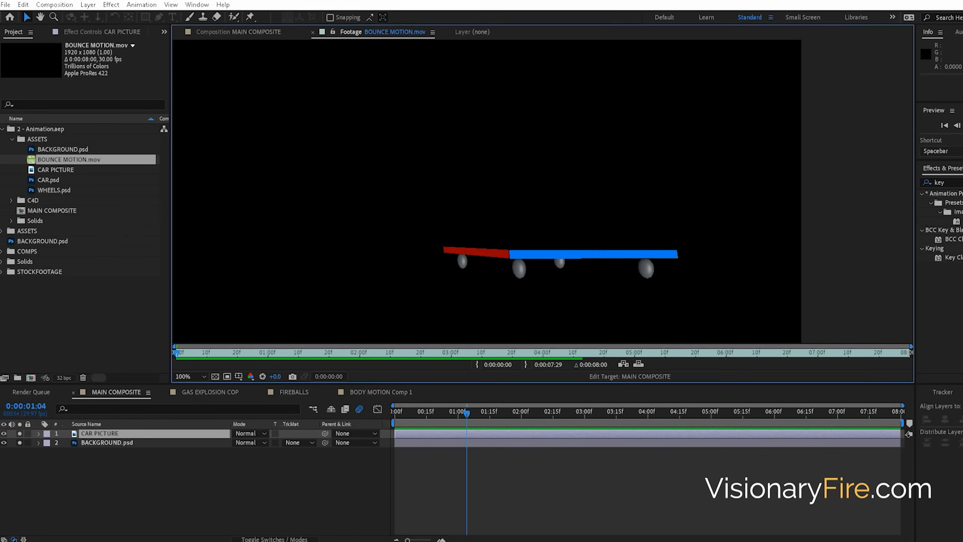
key(space)
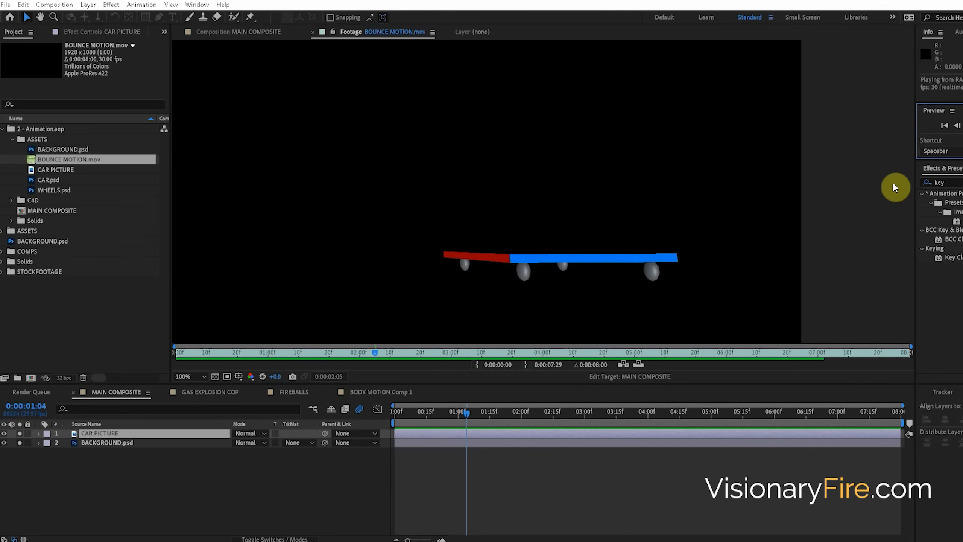
key(space)
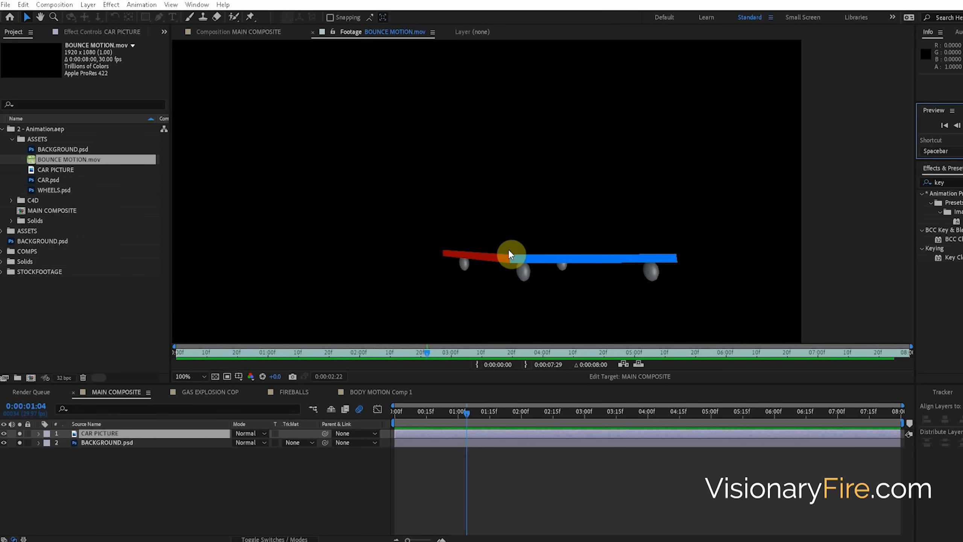
drag(427, 352, 268, 353)
- Add BOUNCE MOTION.mov to MAIN COMPOSITE as the topmost layer, above CAR PICTURE
click(247, 30)
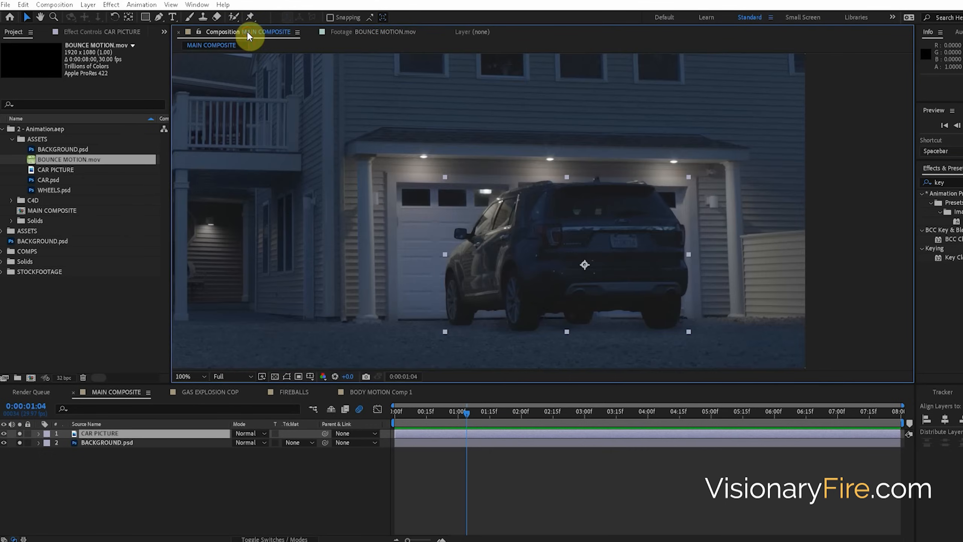
drag(247, 30, 135, 323)
drag(151, 428, 152, 431)
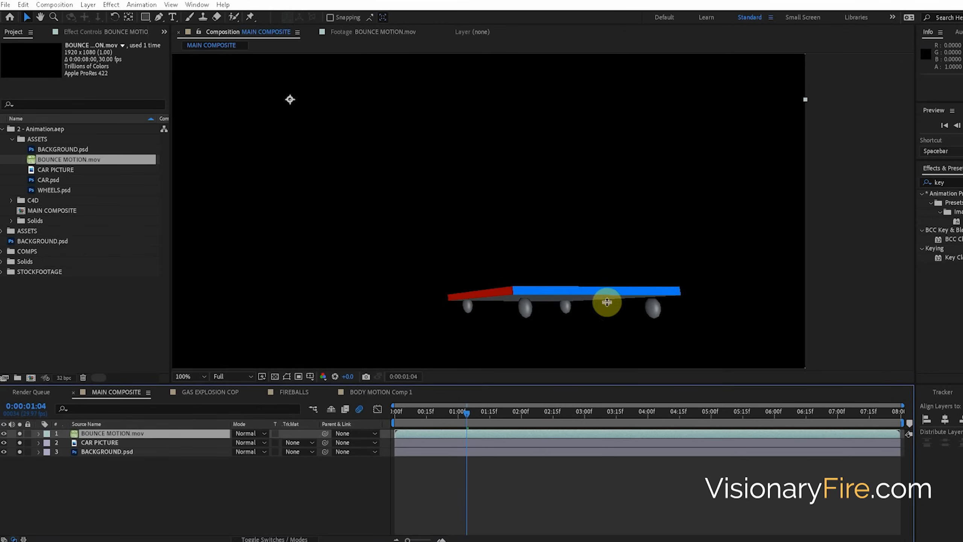
key(comma)
key(comma)
drag(619, 301, 557, 312)
scroll(478, 254, up, 2)
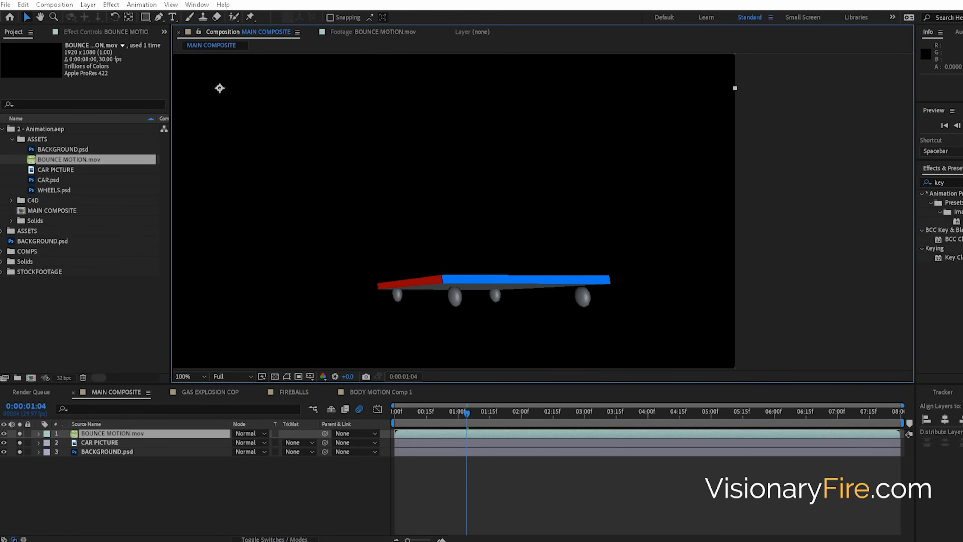
- Track BOUNCE MOTION.mov with position, rotation and scale, placing Track Point 1 on the red edge's outer corner and Track Point 2 on the blue edge's far end
click(884, 388)
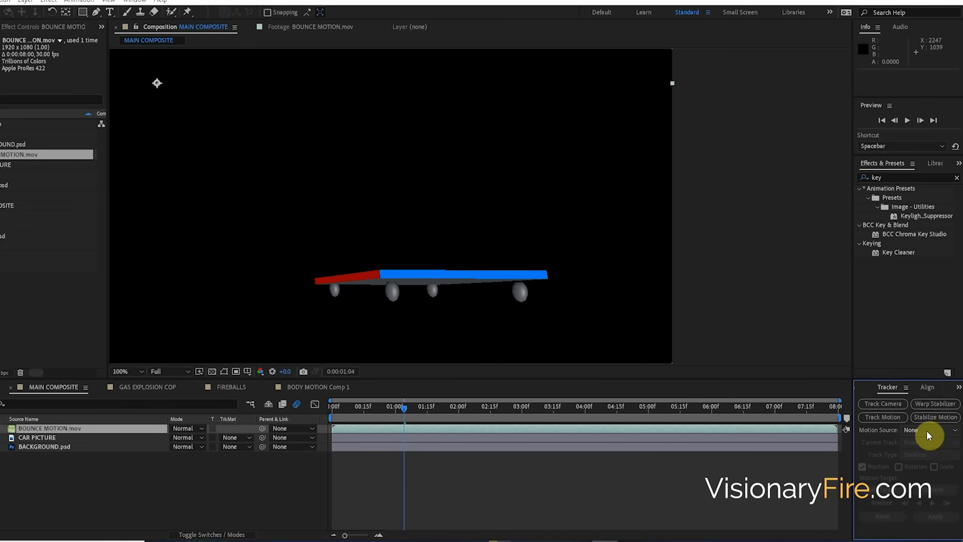
click(883, 417)
drag(495, 187, 593, 238)
click(898, 466)
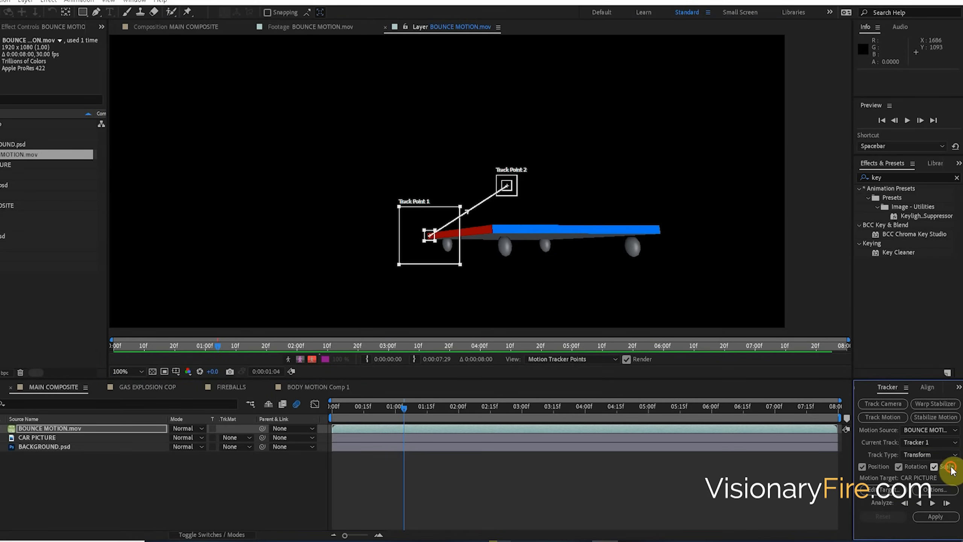
drag(500, 199, 628, 236)
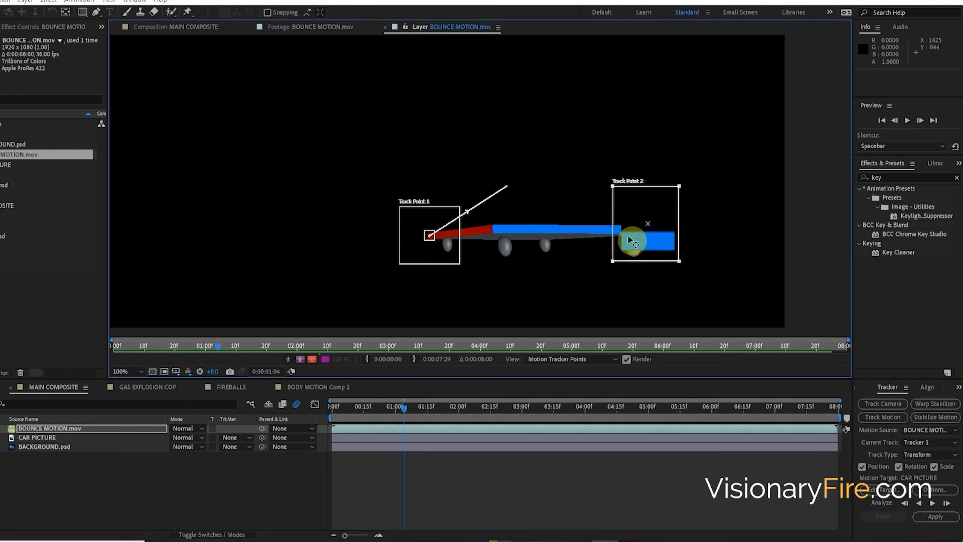
click(932, 280)
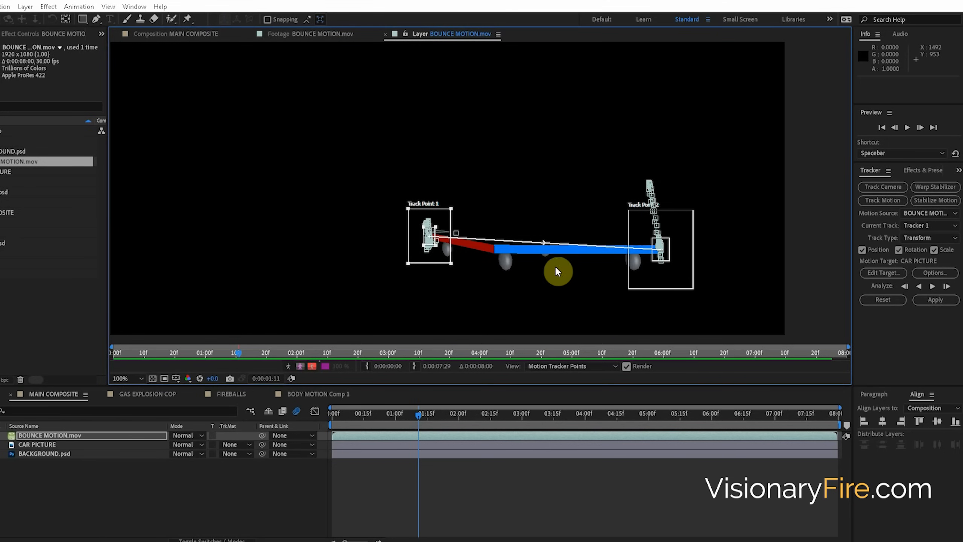
- Create a new null object above the footage layer and name it BOUNCE MOTION
click(24, 6)
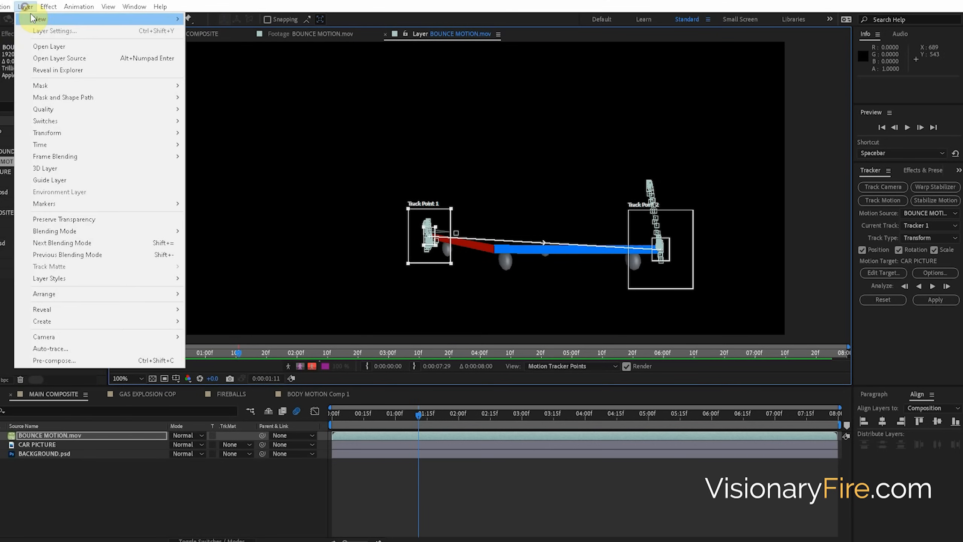
mouse_move(38, 15)
click(247, 64)
click(75, 435)
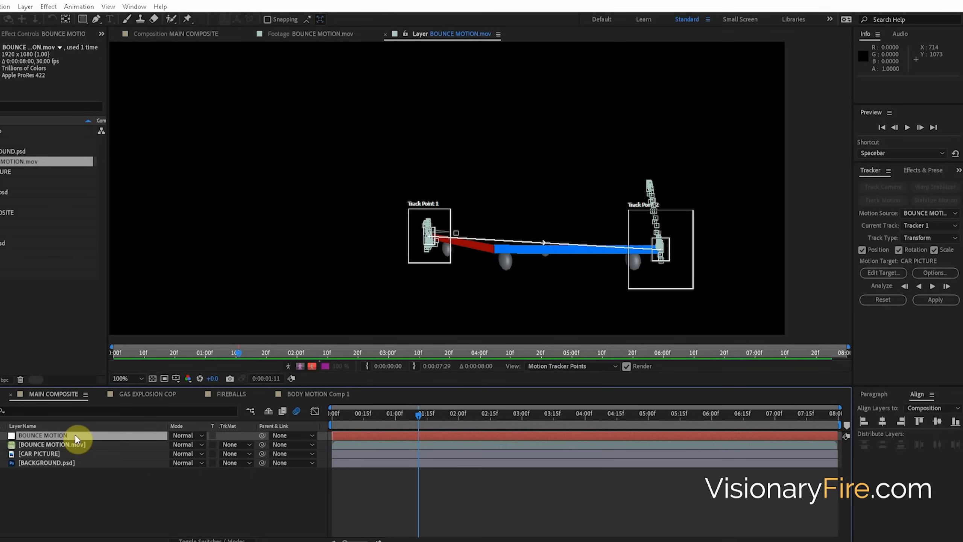
- Set the BOUNCE MOTION null as the motion target and apply the tracking data in X and Y
click(881, 273)
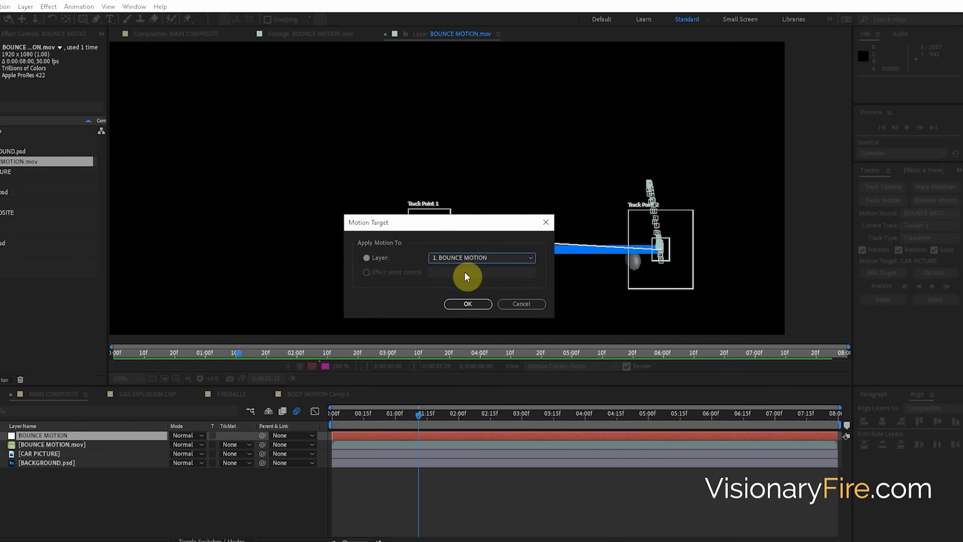
click(470, 301)
click(935, 299)
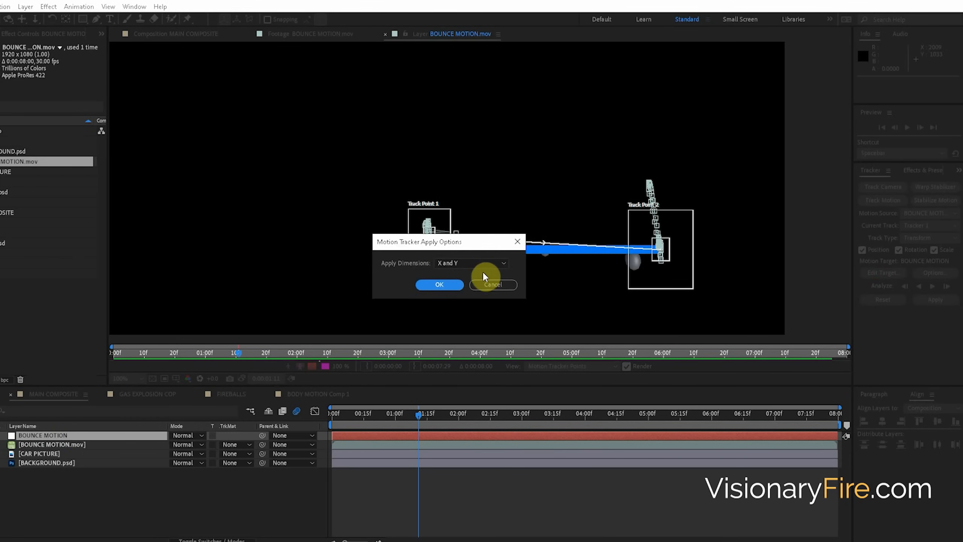
click(453, 283)
- Parent the CAR PICTURE layer to the BOUNCE MOTION null at the first frame
click(42, 454)
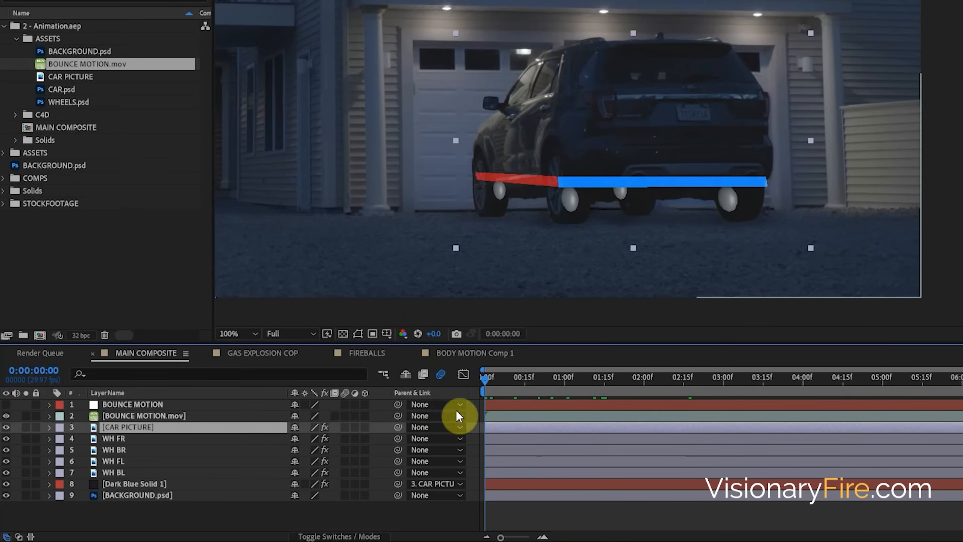
drag(398, 427, 145, 405)
mouse_move(477, 373)
mouse_down()
mouse_move(542, 382)
mouse_move(475, 382)
mouse_up()
- Hide the BOUNCE MOTION.mov layer and preview the car body's animation
click(6, 416)
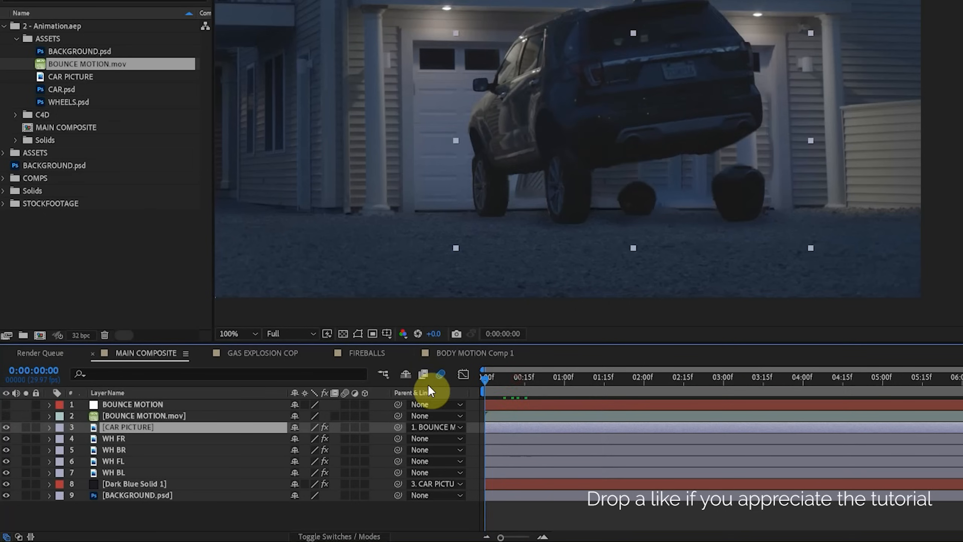
key(space)
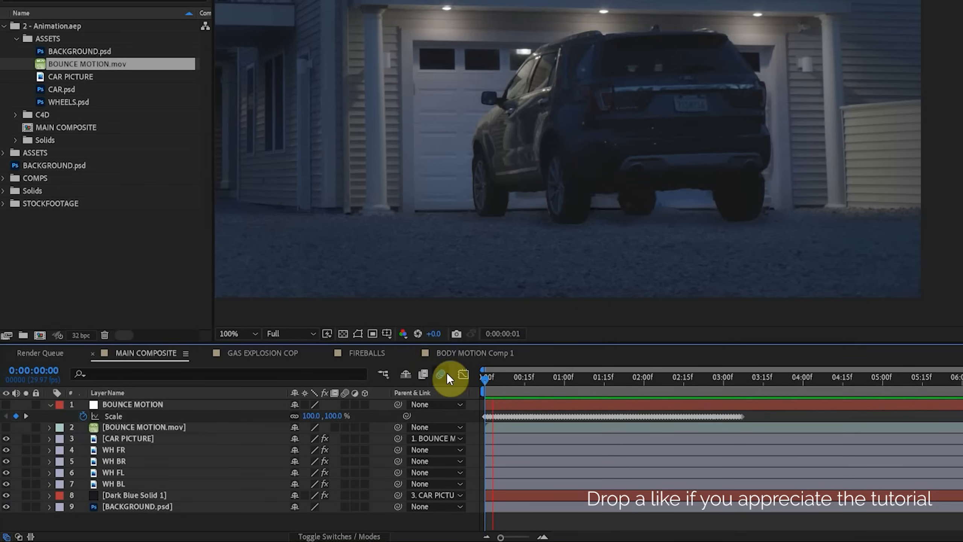
click(447, 373)
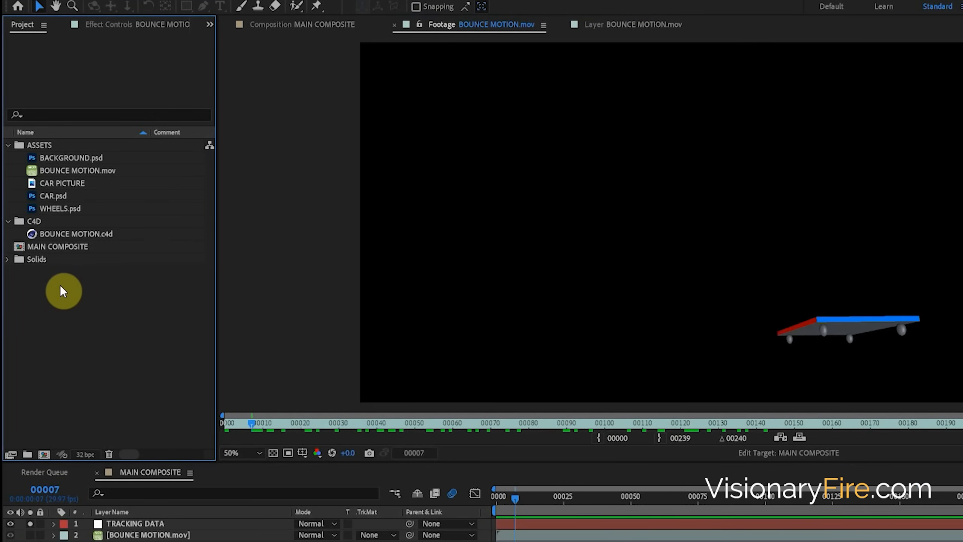
- Scrub the BOUNCE MOTION.mov footage to frame 25 and create a new MAXON Cinema 4D file named CAR MOTION.c4d from the project
drag(660, 428, 323, 435)
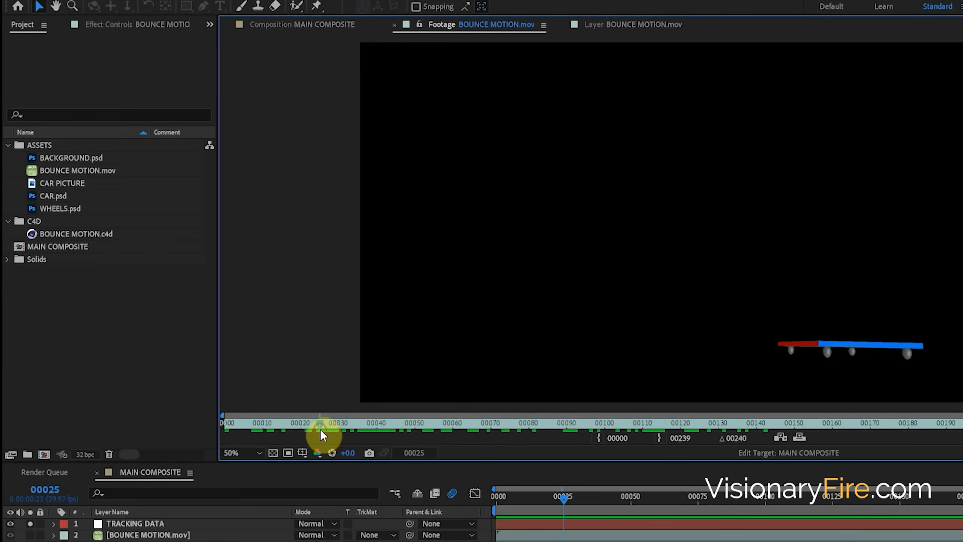
right_click(86, 295)
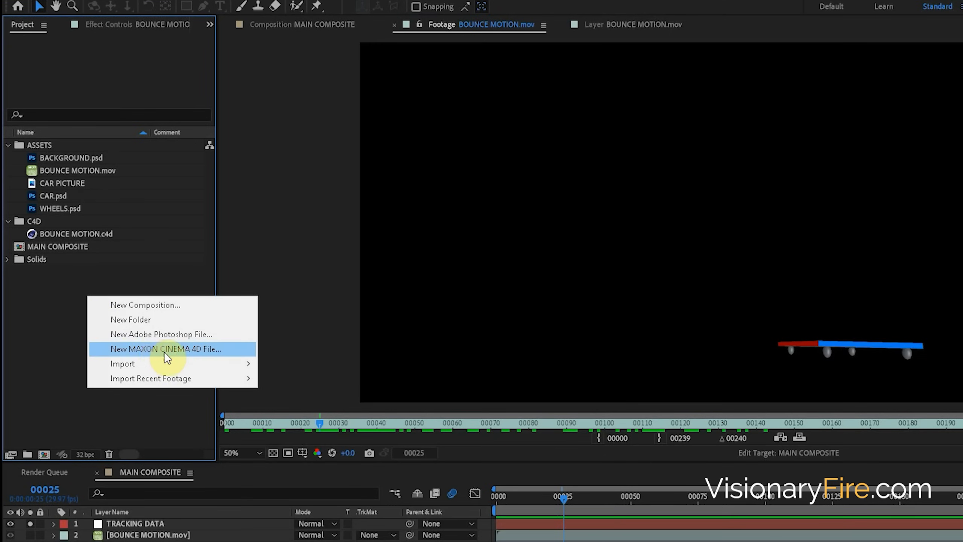
click(204, 348)
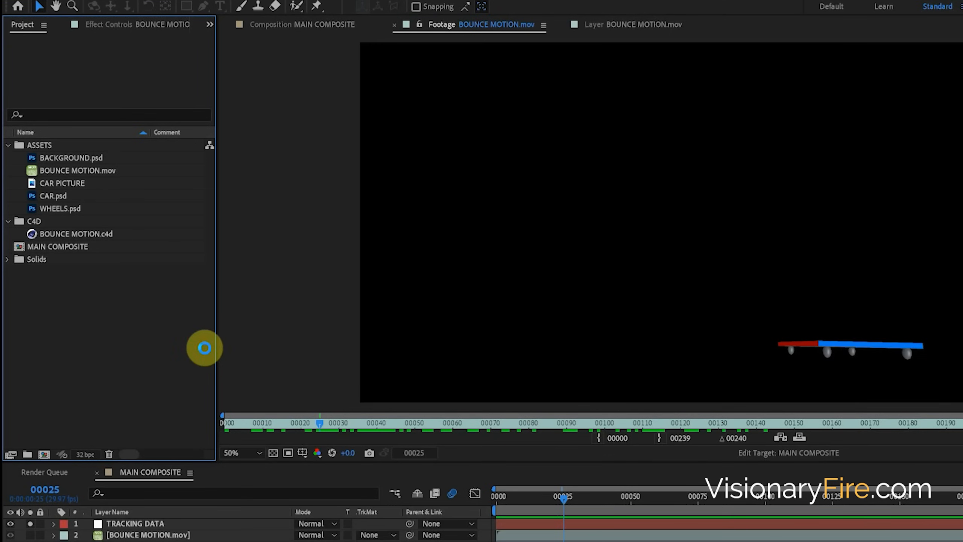
click(829, 417)
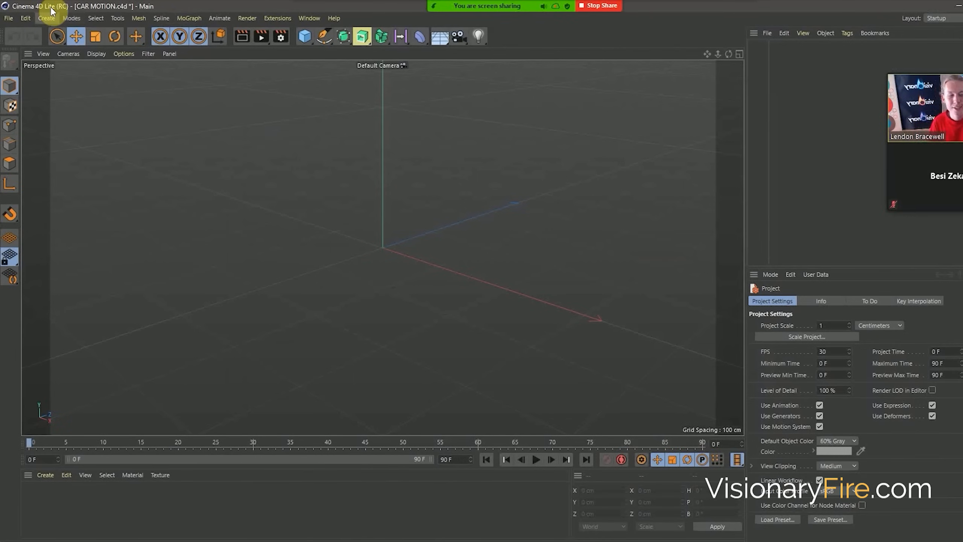
- Merge the BOUNCE MOTION.c4d file into the CAR MOTION.c4d project
click(8, 18)
click(40, 55)
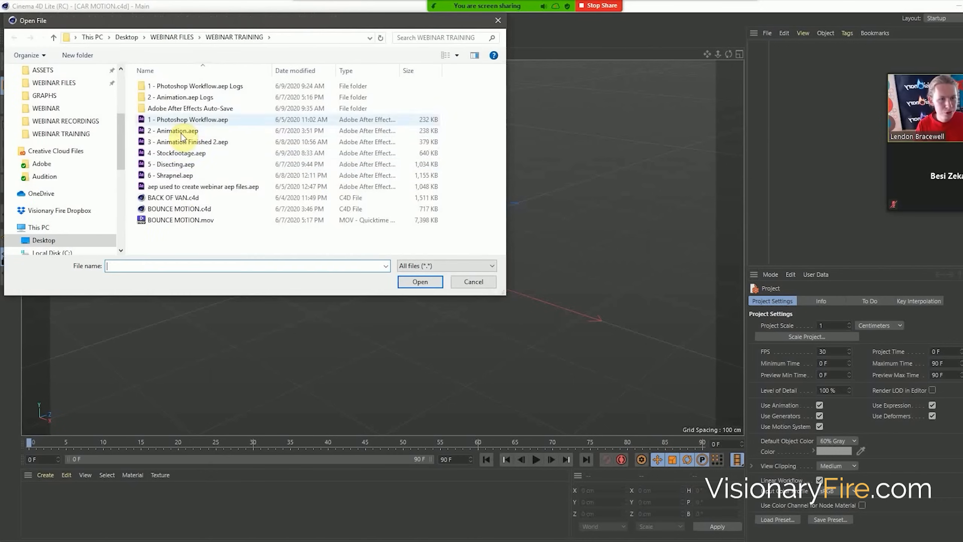
click(201, 209)
click(418, 281)
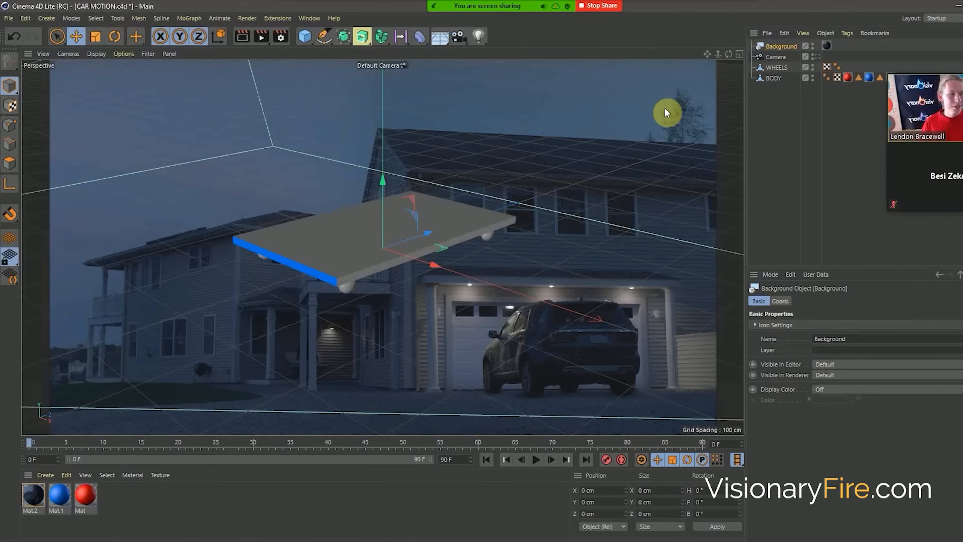
- Play the bounce animation and switch the view to the scene's Camera object
click(536, 460)
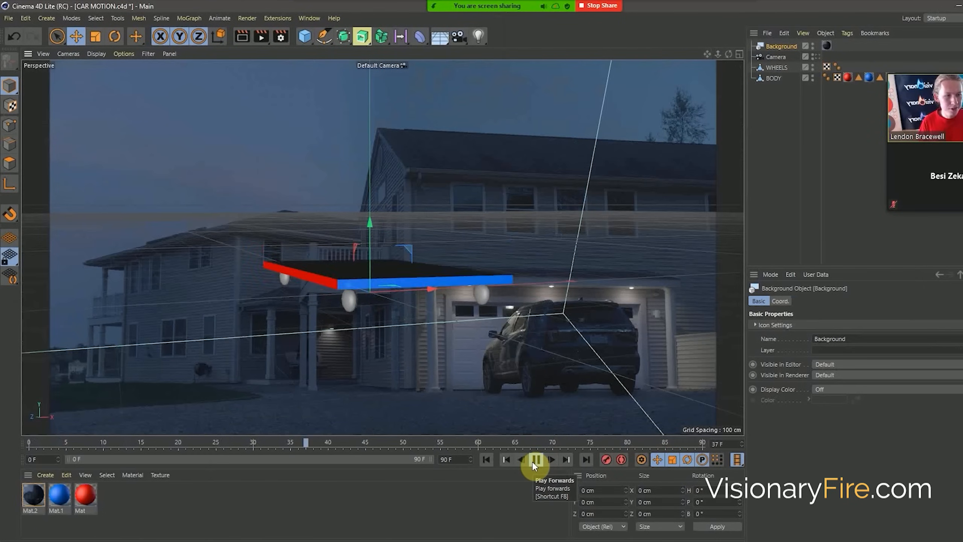
click(534, 460)
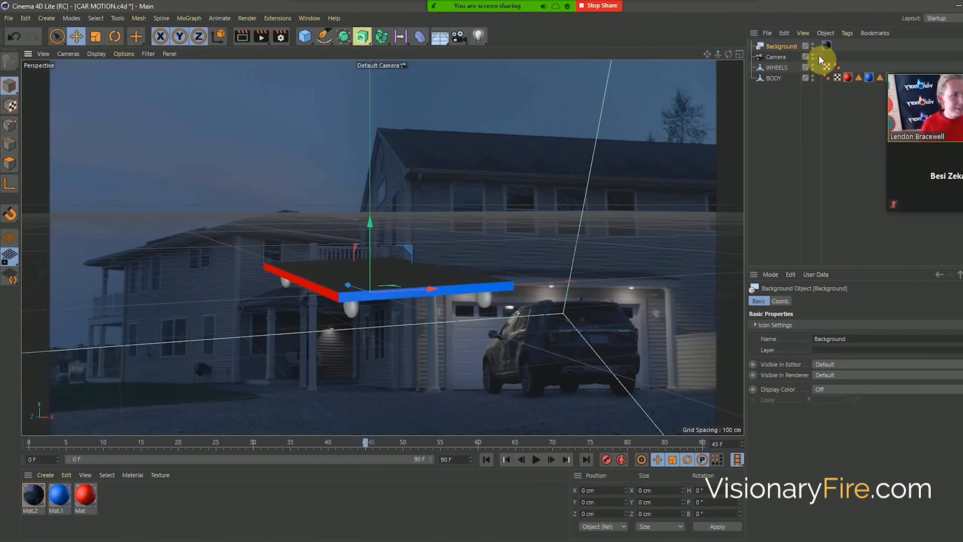
click(818, 56)
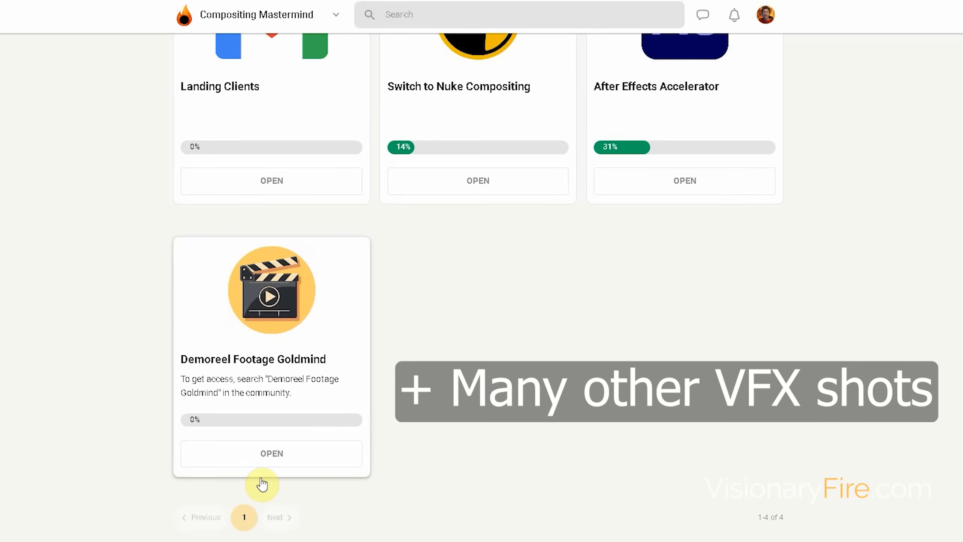
scroll(262, 484, up, 3)
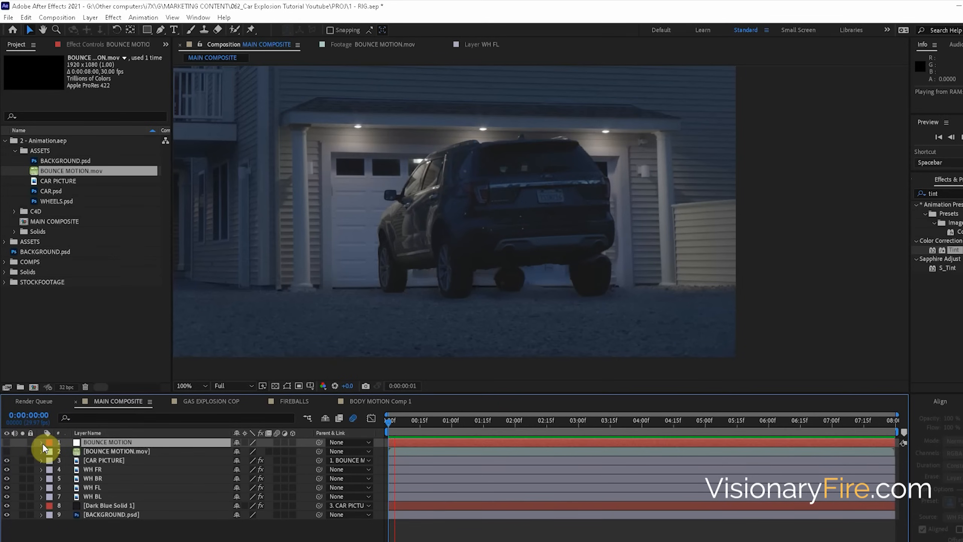
- Parent the WH FR, WH BR, WH FL and WH BL wheel layers to the CAR PICTURE layer at the first frame in After Effects
drag(550, 421, 451, 426)
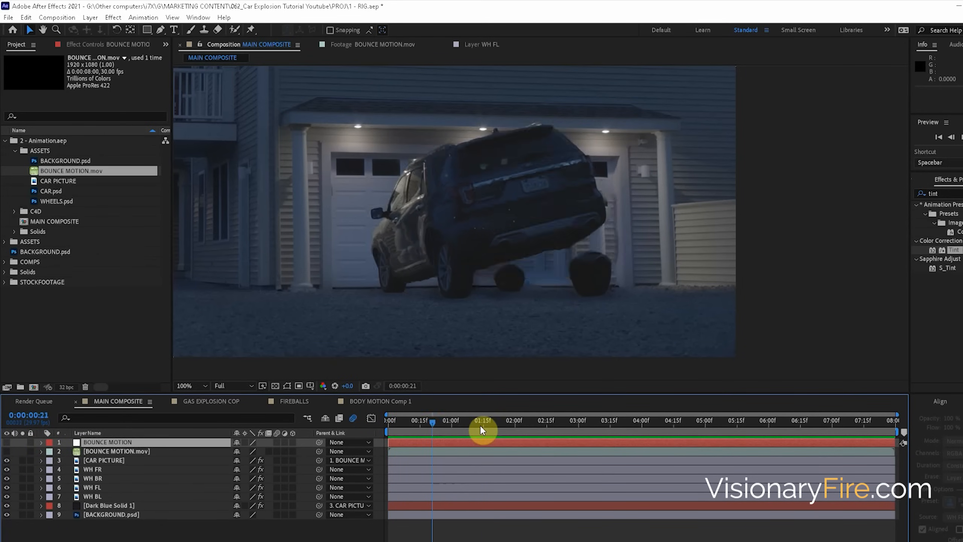
click(93, 470)
shift+click(96, 497)
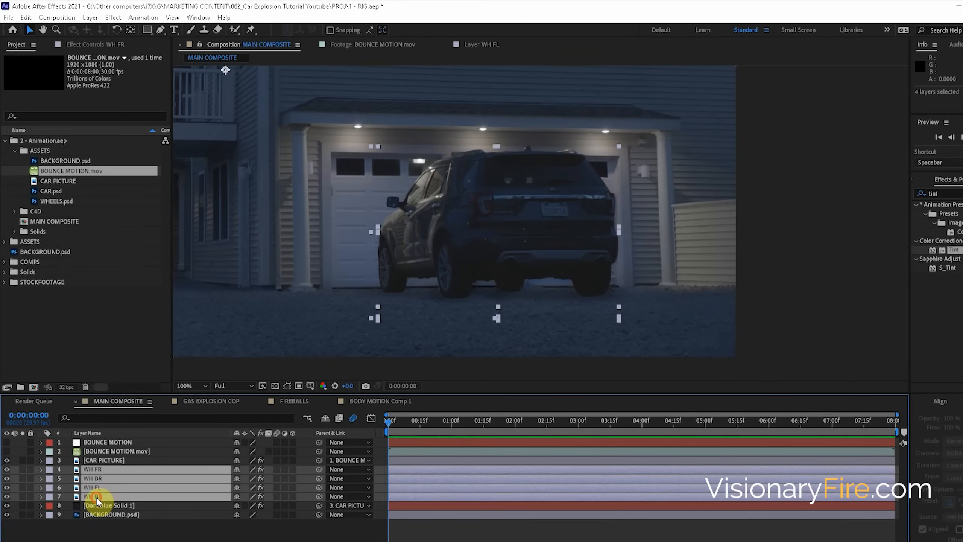
drag(319, 470, 104, 460)
drag(401, 407, 451, 382)
key(Home)
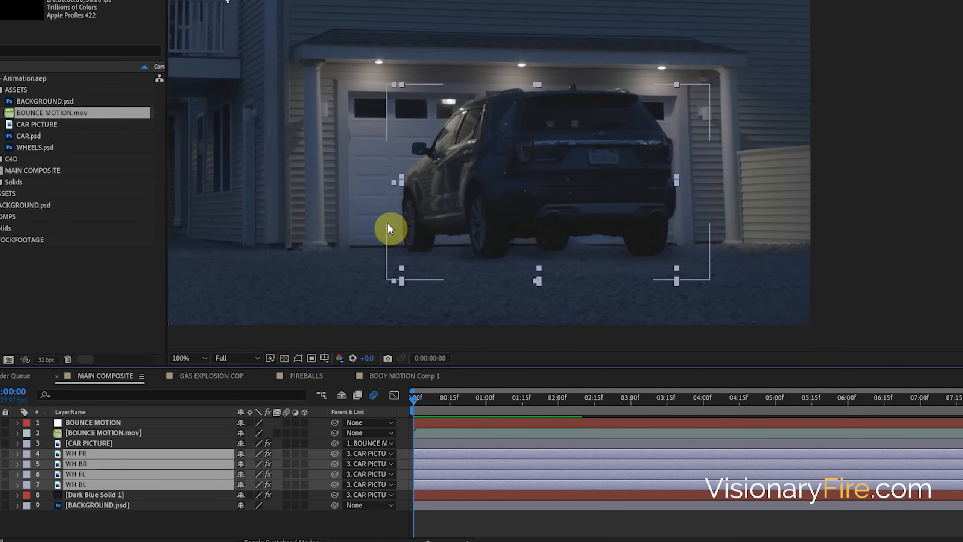
- Create a new solid layer in MAIN COMPOSITE with a pale blue-grey colour
key(ctrl+y)
click(740, 418)
drag(714, 379, 594, 307)
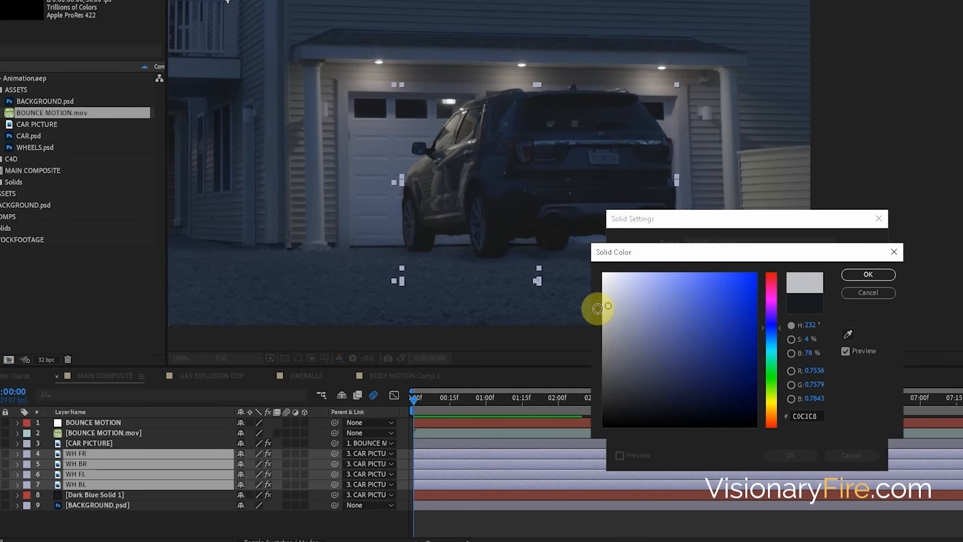
click(868, 274)
key(Return)
- Lower the pale blue solid until its upper edge meets the base of the tyres, at 10% opacity, as a ground guide
drag(712, 142, 714, 349)
scroll(699, 306, up, 1)
drag(699, 307, 619, 160)
drag(660, 211, 657, 190)
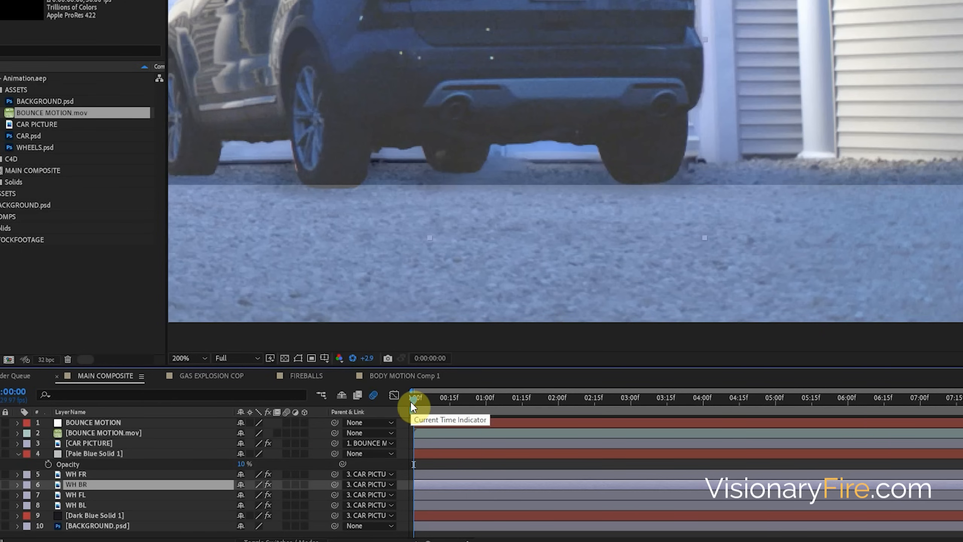
- Keyframe the WH BR layer's Position at frames 0, 10 and 24, lowering the wheel to the ground guide at frame 24
drag(415, 405, 393, 406)
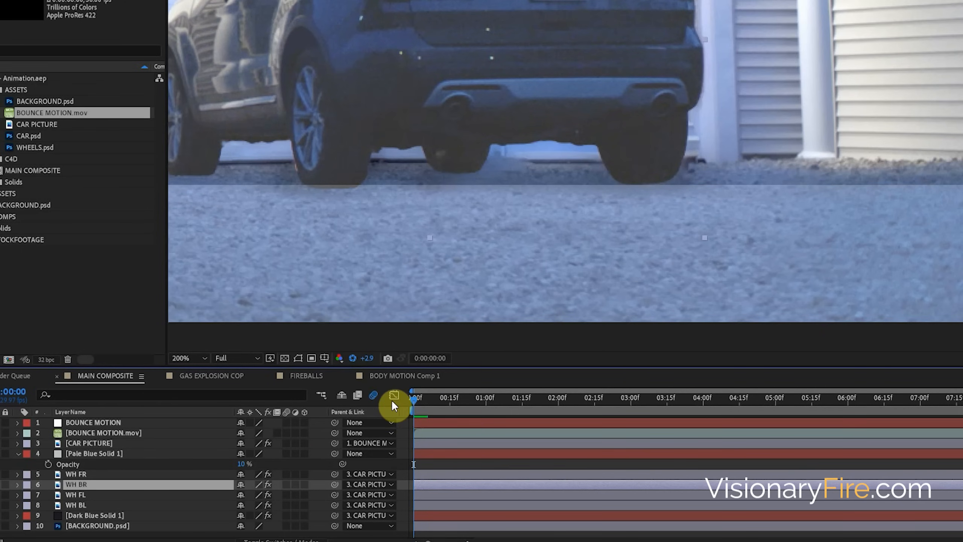
key(p)
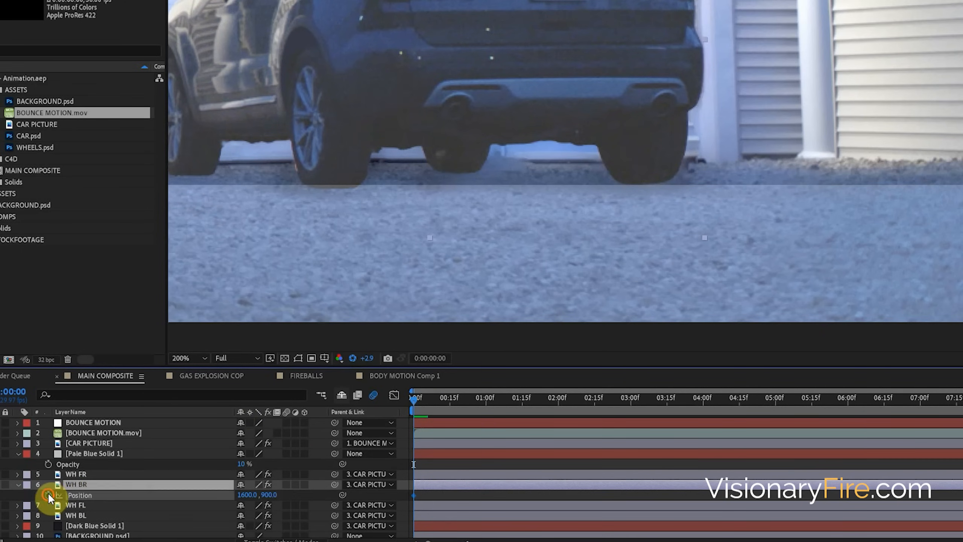
drag(417, 399, 438, 398)
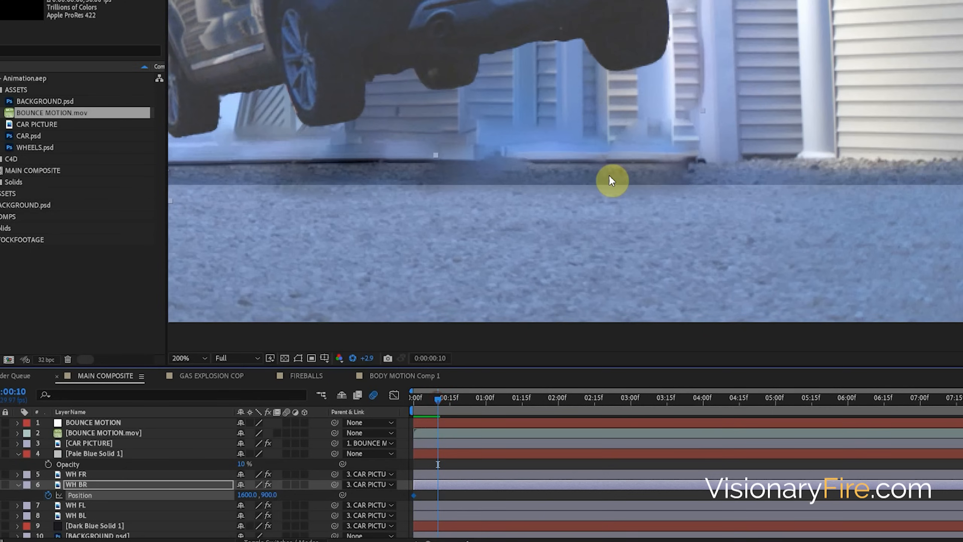
scroll(612, 181, up, 3)
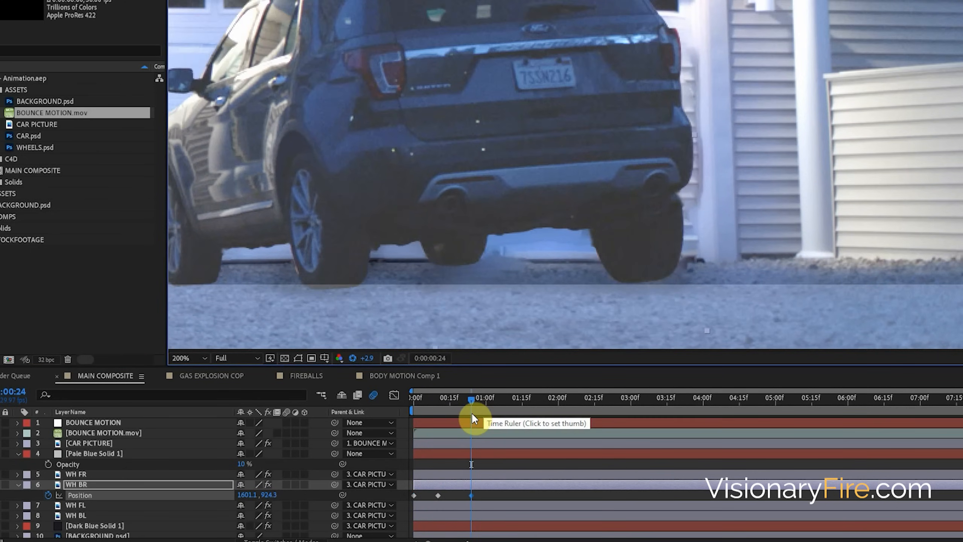
- Adjust the WH BR wheel's position at frames 25 and 26 to keep the tyre on the ground guide
click(473, 416)
drag(648, 302, 643, 281)
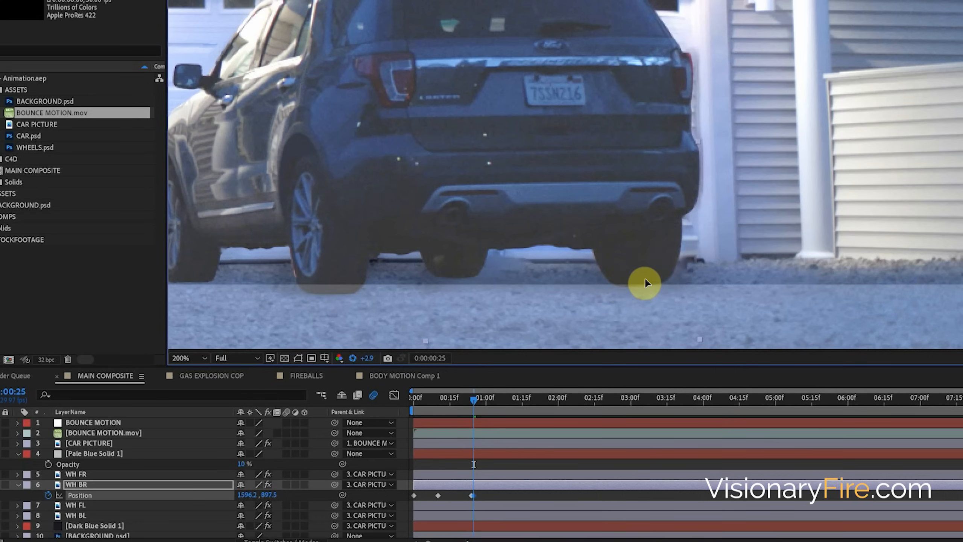
key(Page_Down)
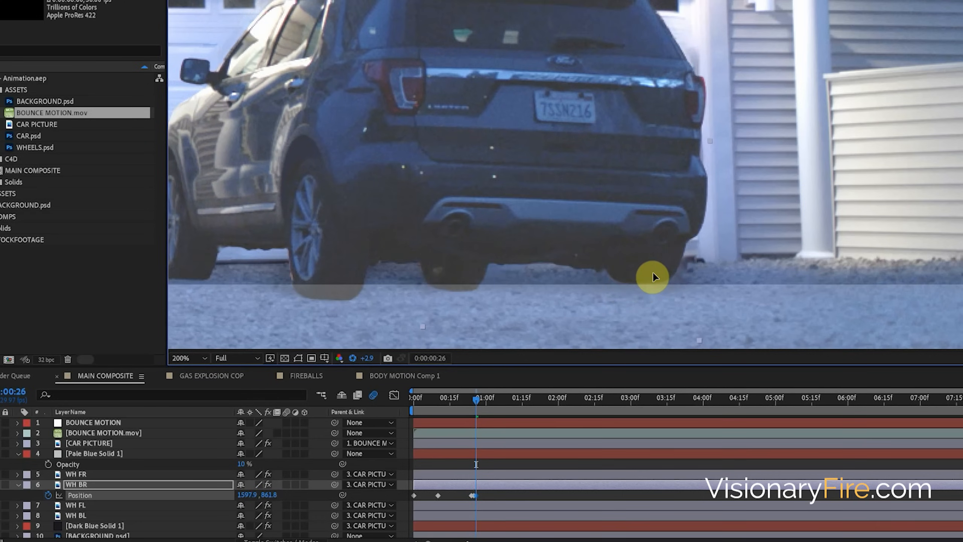
drag(657, 291, 658, 290)
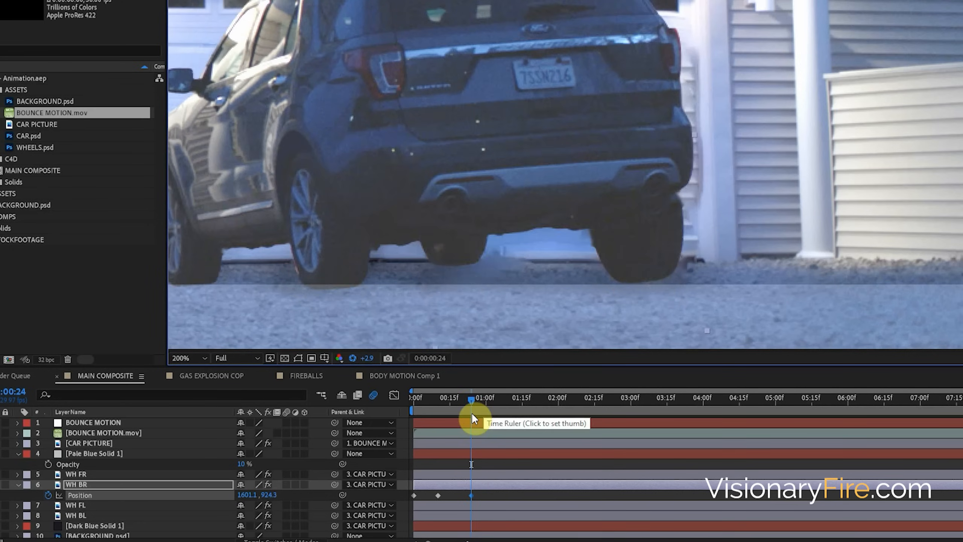
- Keyframe the WH BR wheel frame by frame from frame 25 up to 1:00 against the ground guide, and scrub through its motion
click(473, 416)
key(Page_Down)
mouse_move(645, 279)
mouse_down()
mouse_move(653, 273)
mouse_move(661, 282)
mouse_move(661, 273)
mouse_up()
key(Page_Down)
key(Page_Down)
key(Page_Down)
key(Page_Down)
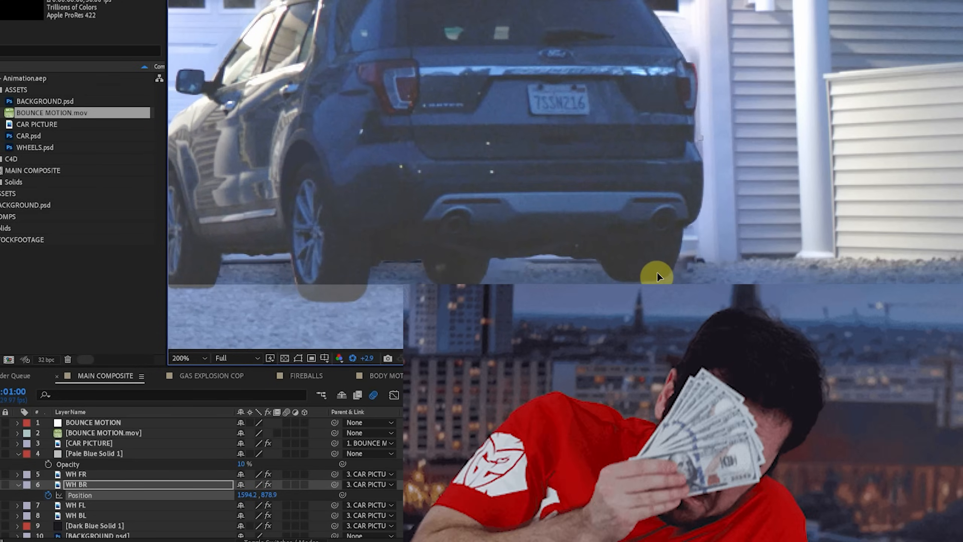
click(474, 397)
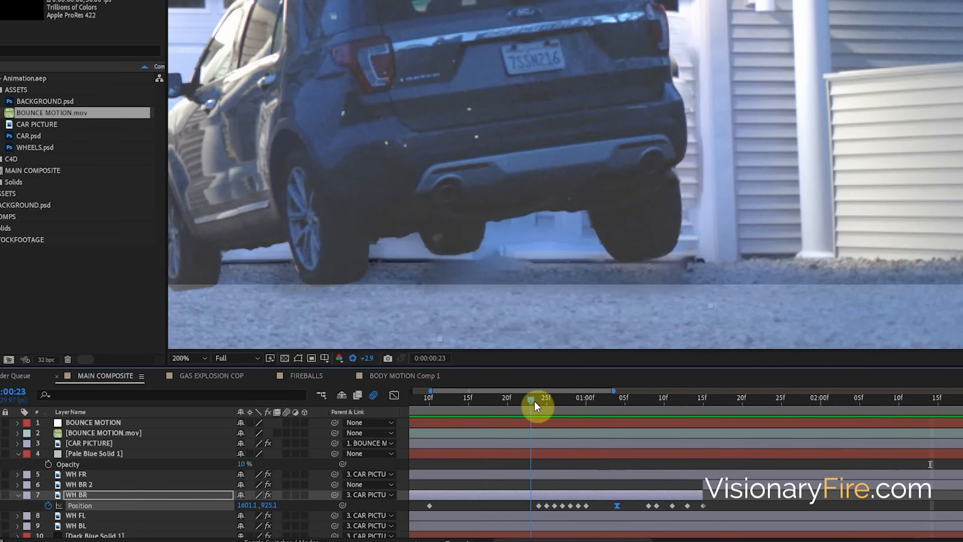
drag(535, 401, 632, 378)
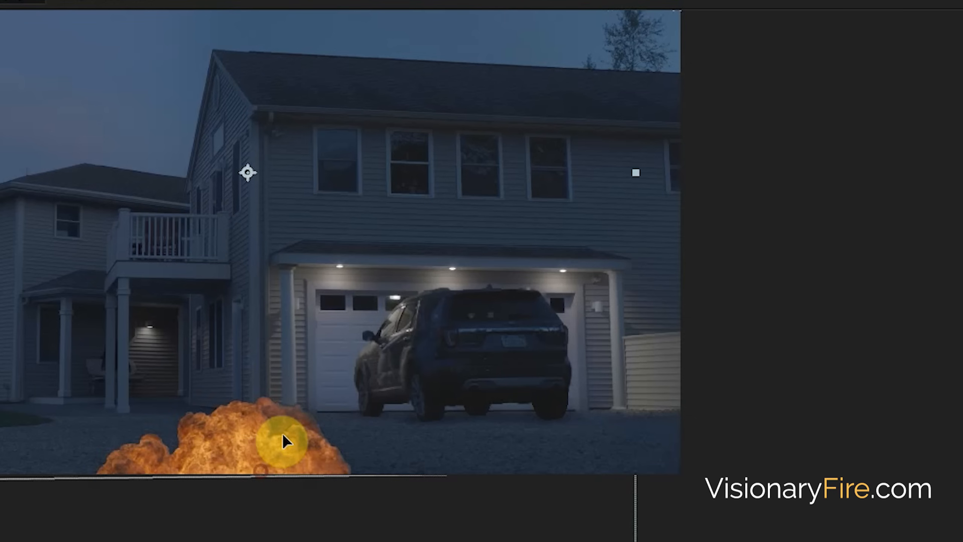
- Position the explosion footage over the car with the blast's base on the ground beneath it
drag(429, 235, 470, 73)
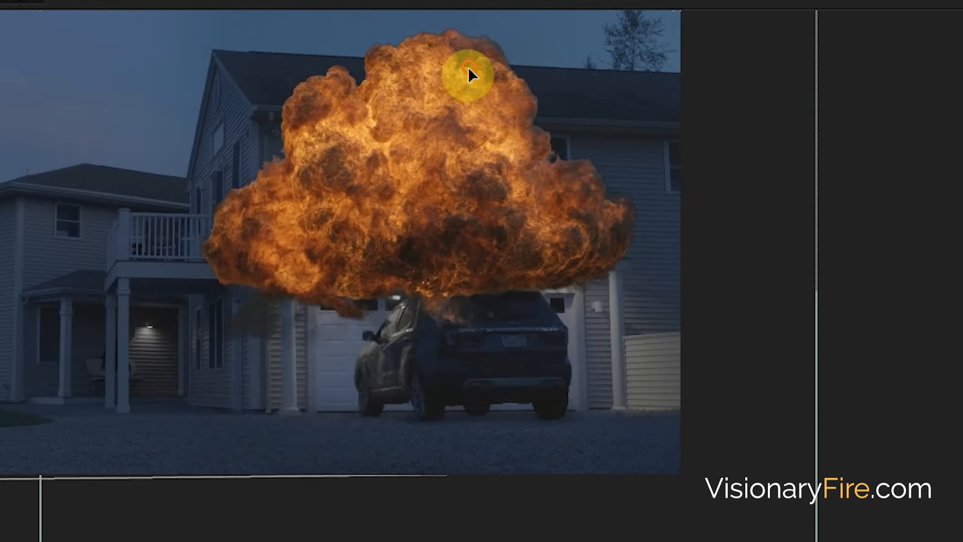
drag(491, 292, 486, 233)
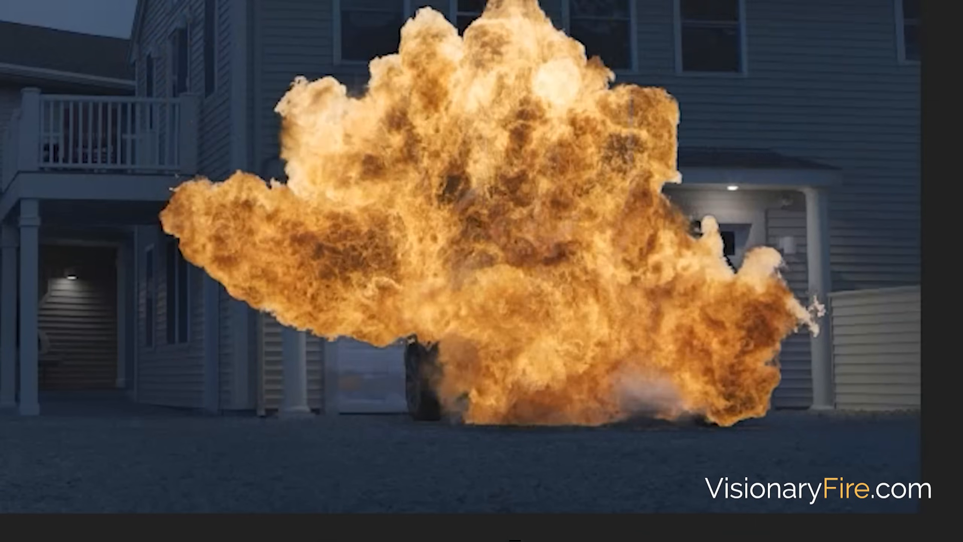
drag(531, 421, 479, 435)
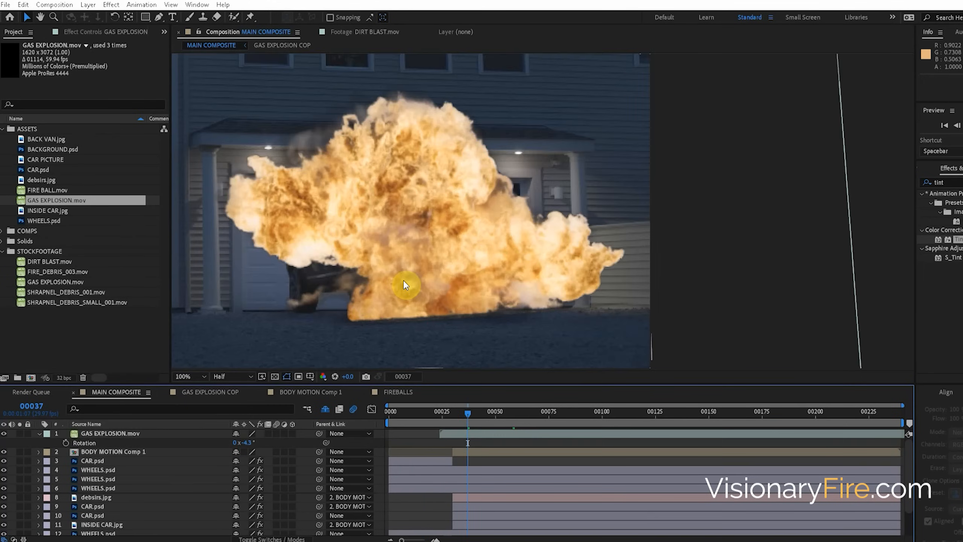
- Examine the gas explosion over the car around frames 31 to 39, checking how its base meets the ground
drag(468, 413, 451, 408)
click(454, 411)
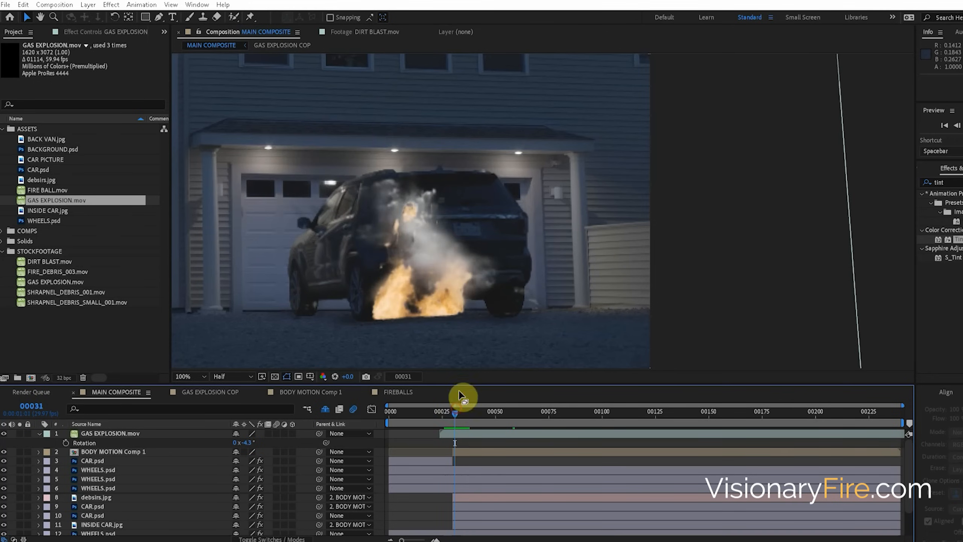
scroll(426, 334, down, 2)
drag(425, 415, 472, 406)
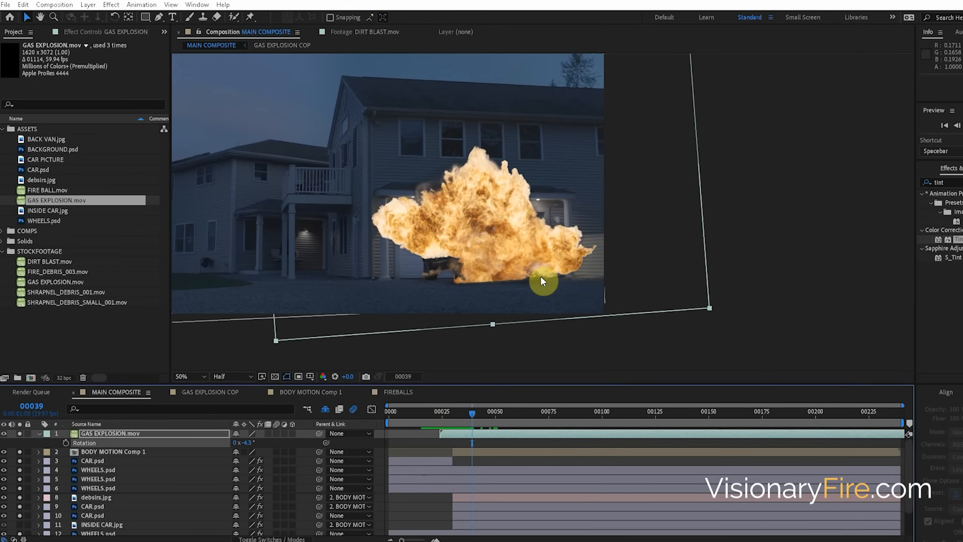
scroll(543, 276, up, 2)
key(space)
drag(349, 377, 355, 326)
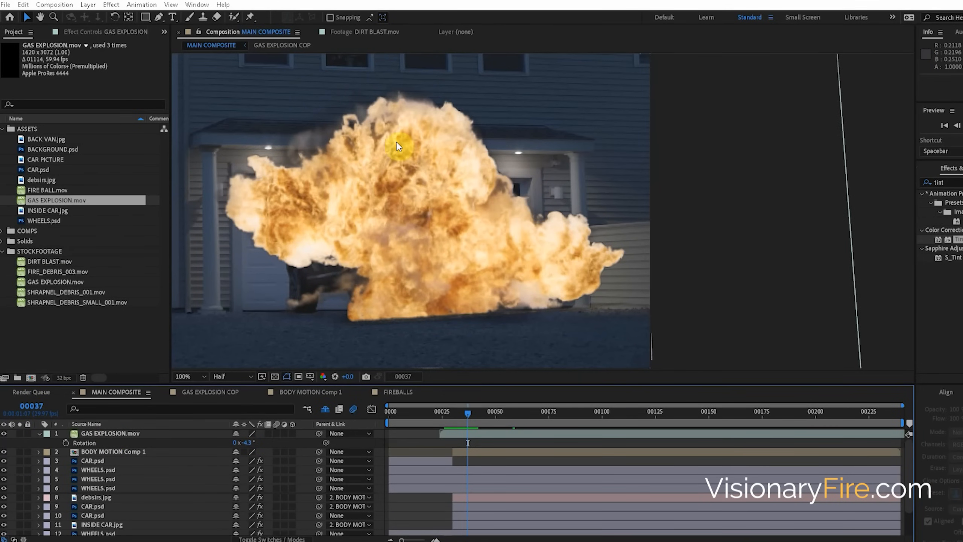
- Pre-compose the GAS EXPLOSION.mov layer as GAS EXPLOSION, leaving all attributes in MAIN COMPOSITE, and open the new composition
click(102, 433)
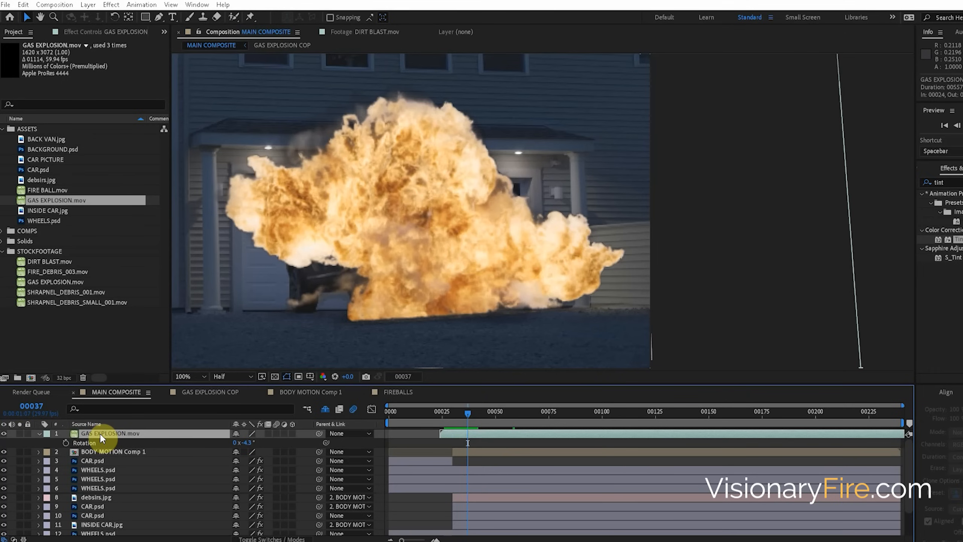
right_click(99, 433)
click(125, 391)
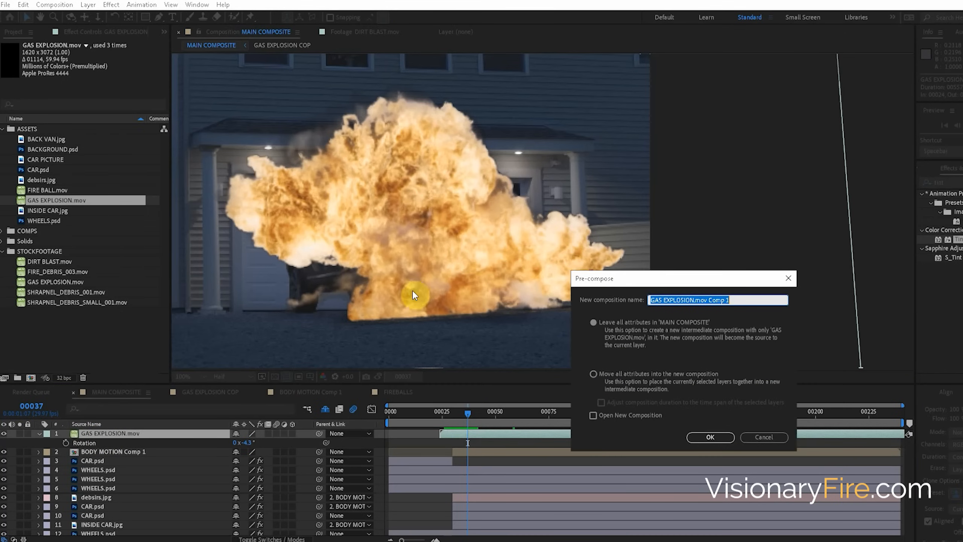
drag(729, 300, 695, 306)
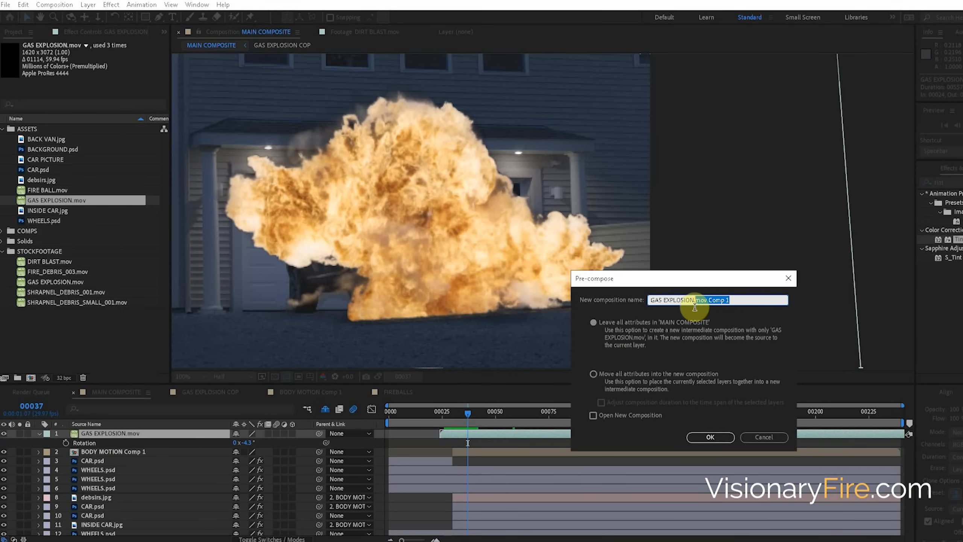
click(710, 437)
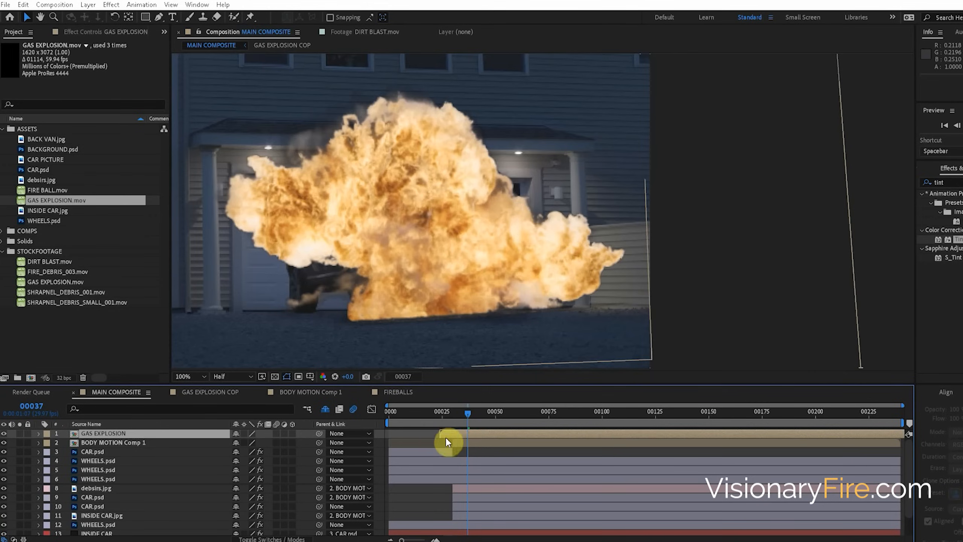
double_click(111, 434)
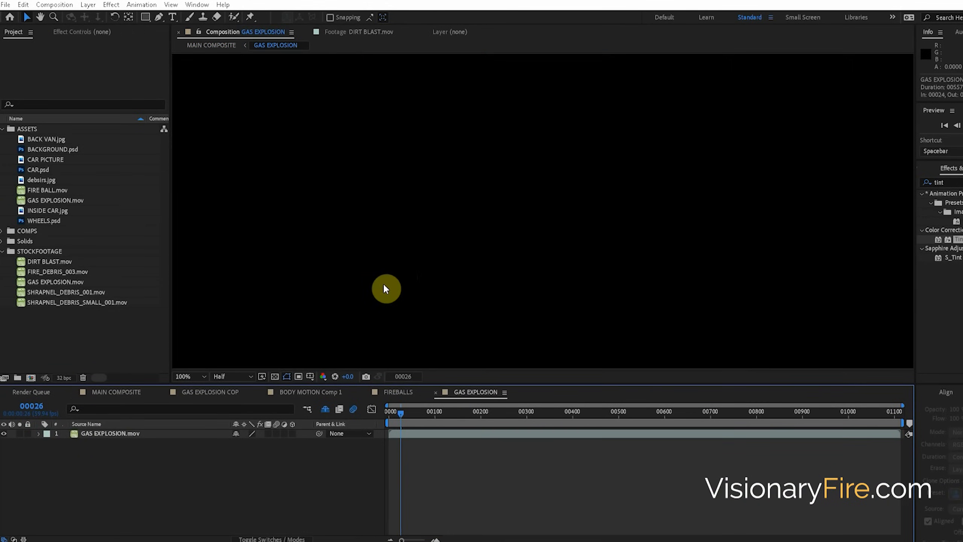
scroll(465, 255, down, 2)
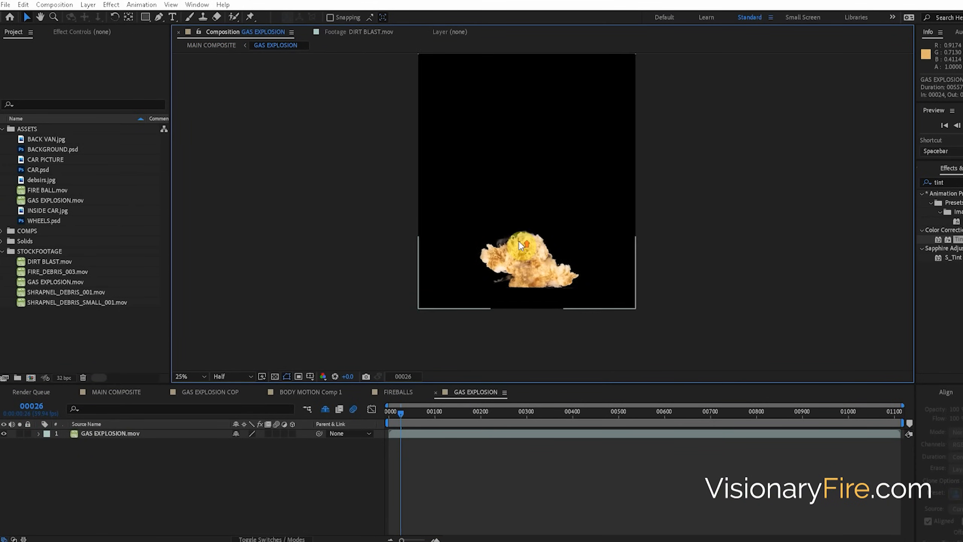
scroll(493, 273, up, 2)
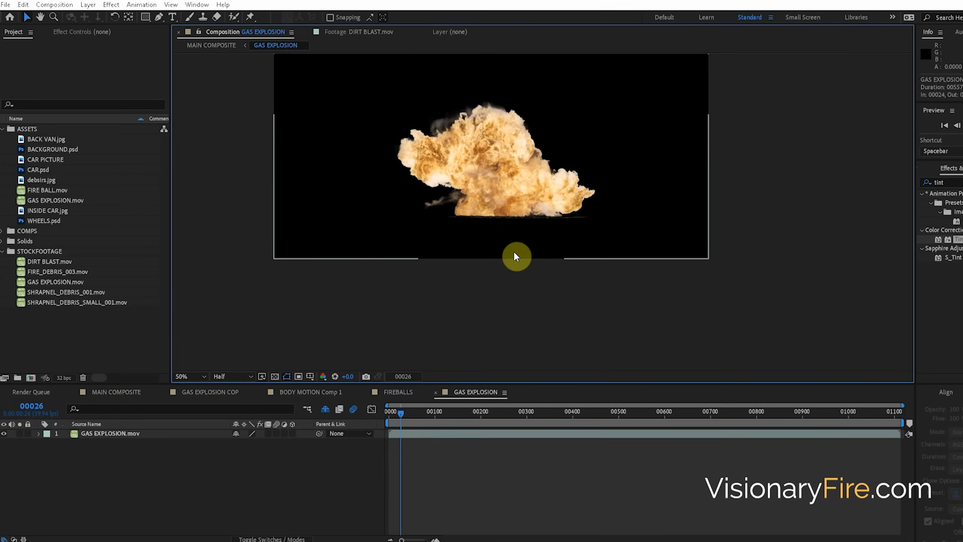
scroll(513, 250, up, 2)
- Draw a closed five-point Pen mask around the flat base of the explosion on the GAS EXPLOSION.mov layer
click(129, 439)
click(158, 16)
click(98, 435)
click(651, 297)
click(622, 277)
click(325, 253)
click(258, 298)
click(454, 339)
click(651, 296)
- Set the explosion base mask's mode to Subtract
key(f)
click(251, 442)
click(272, 473)
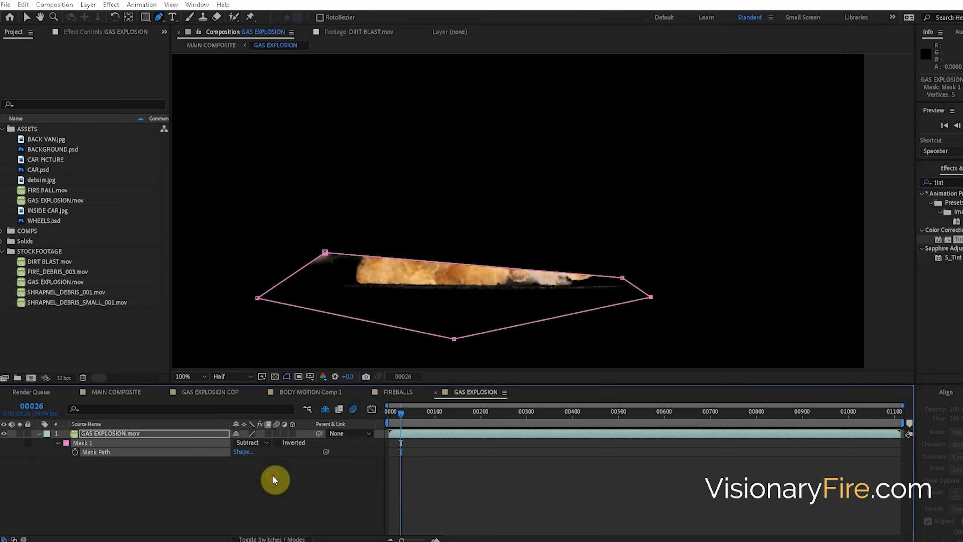
- Feather the Subtract mask around the explosion's base by 58 pixels
drag(252, 450, 283, 450)
key(F2)
scroll(479, 255, down, 1)
scroll(479, 255, up, 1)
scroll(480, 253, down, 1)
scroll(575, 247, up, 1)
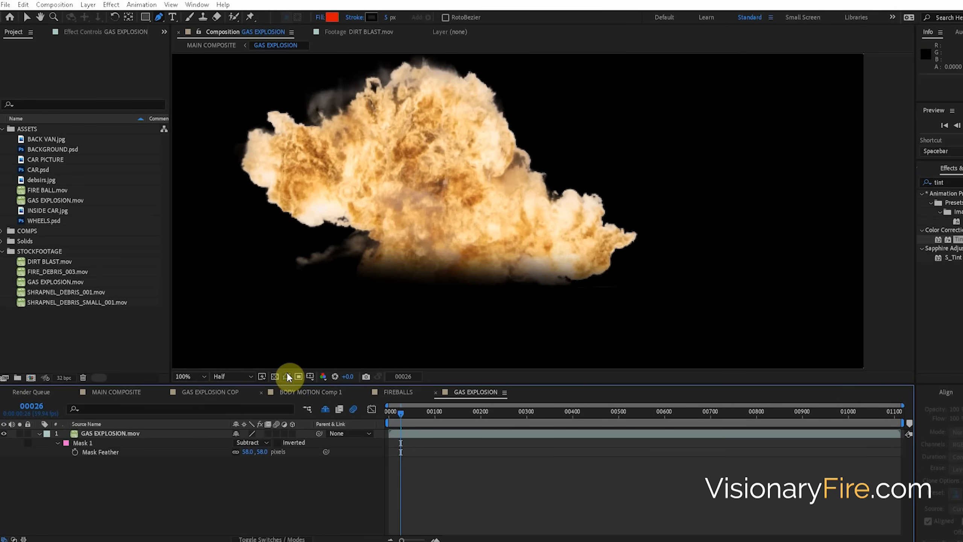
- Delete the mask from the GAS EXPLOSION.mov layer and add a new pale 1620 x 3072 px solid above it
click(89, 446)
key(Delete)
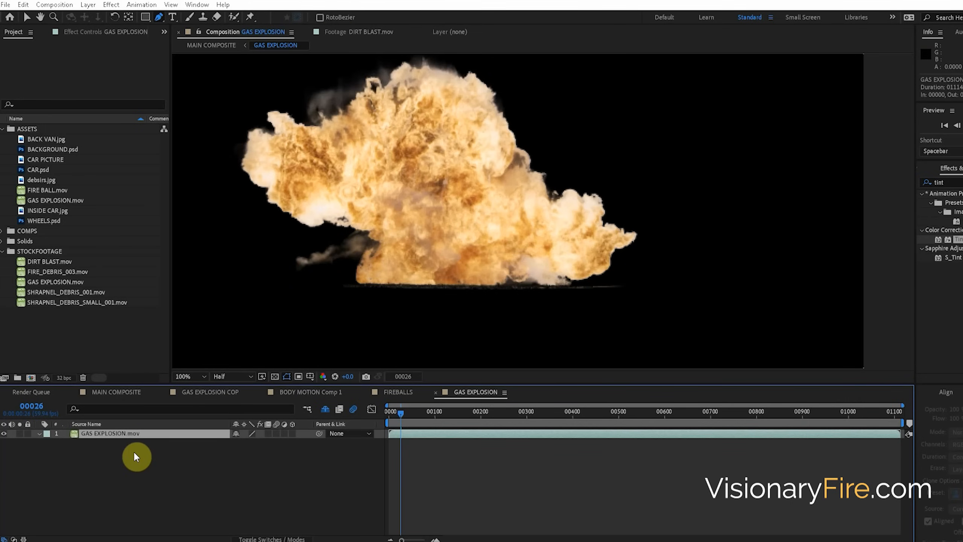
key(ctrl+y)
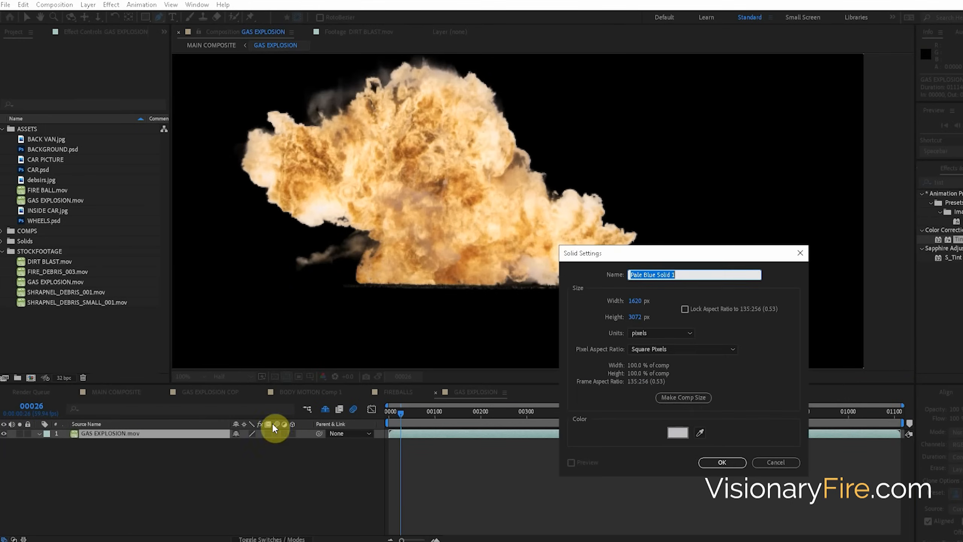
click(721, 459)
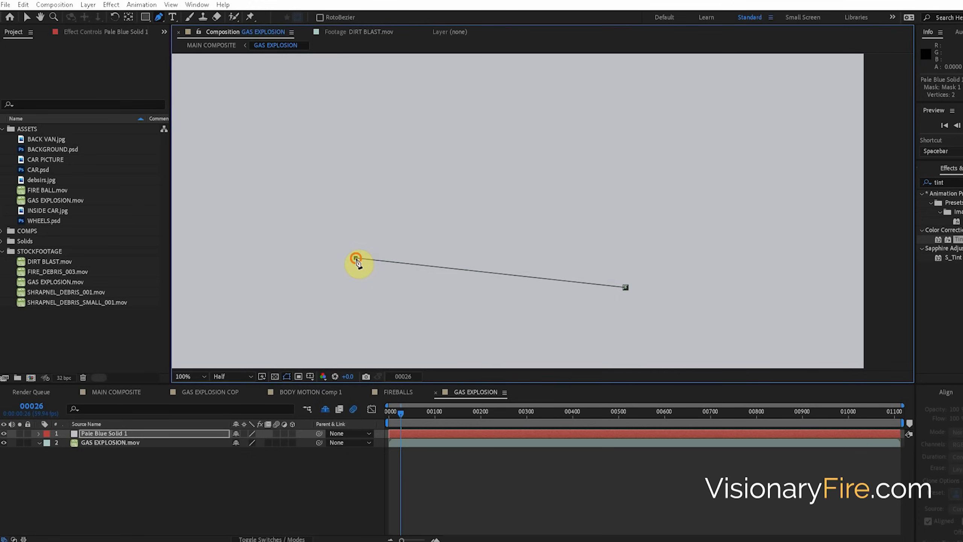
- Draw a closed four-point Pen mask on the solid, covering the flat base of the explosion
click(346, 305)
click(607, 317)
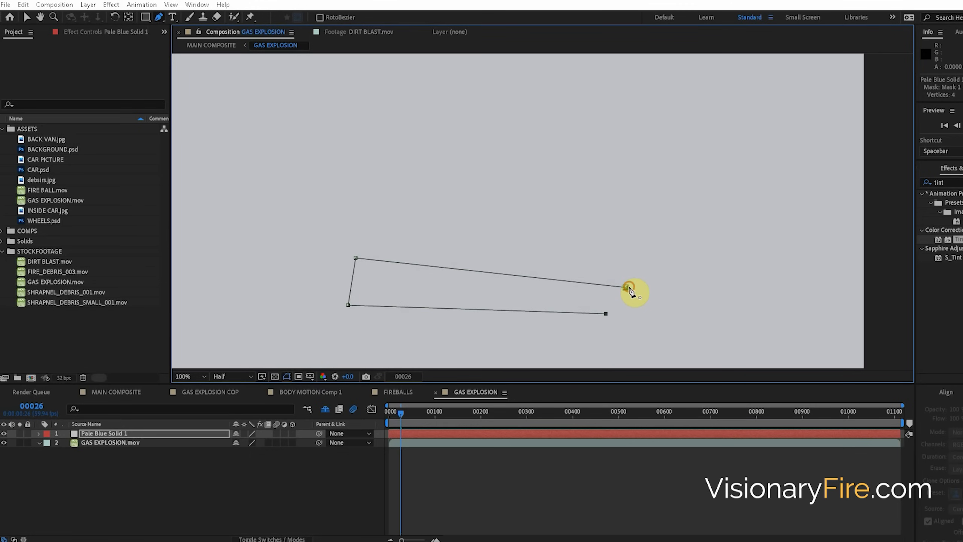
click(627, 287)
- Apply Turbulent Displace to the masked solid and set its Size to 21 and Complexity to 5.1
click(940, 182)
text(turb)
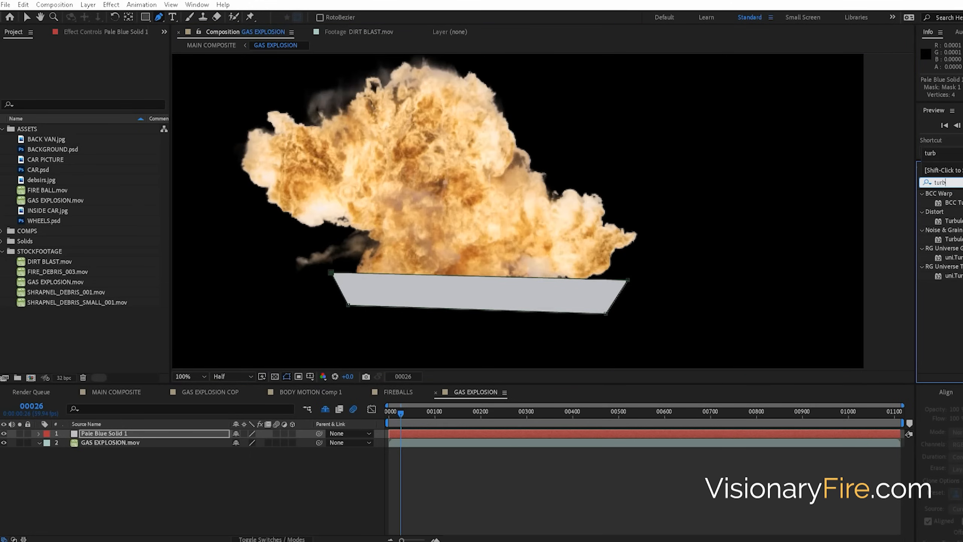
double_click(946, 221)
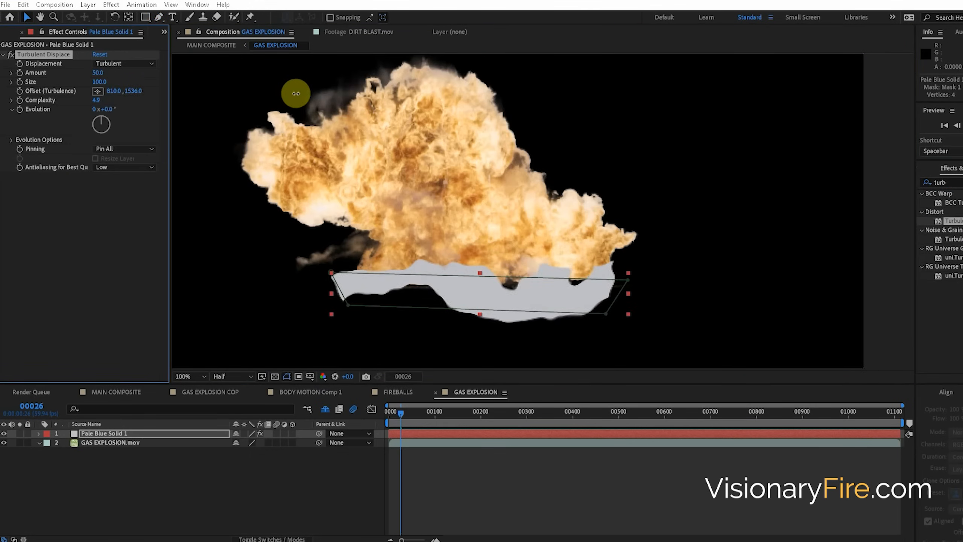
drag(125, 83, 86, 86)
- Feather the solid's mask by 9 pixels and solo the layer briefly to check its rough edge
key(f)
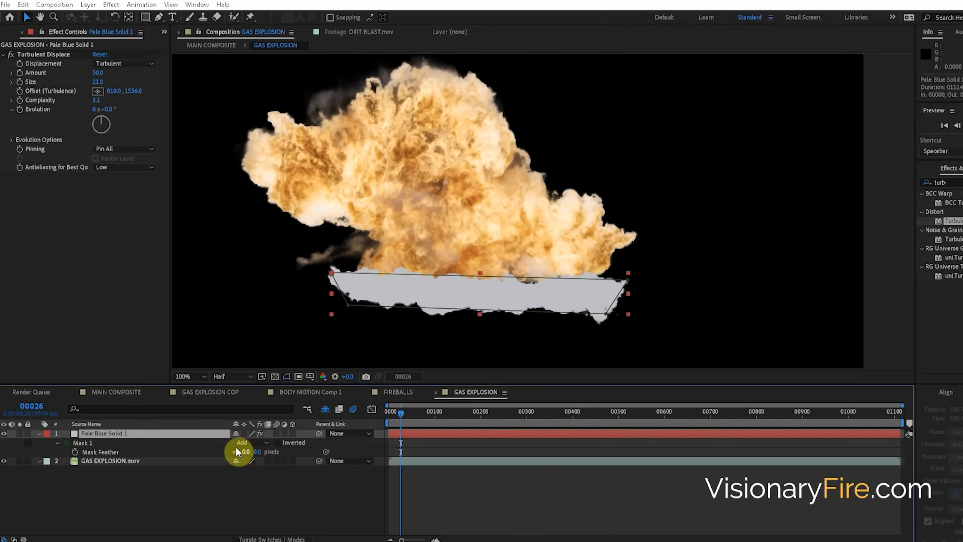
drag(259, 454, 257, 452)
click(20, 434)
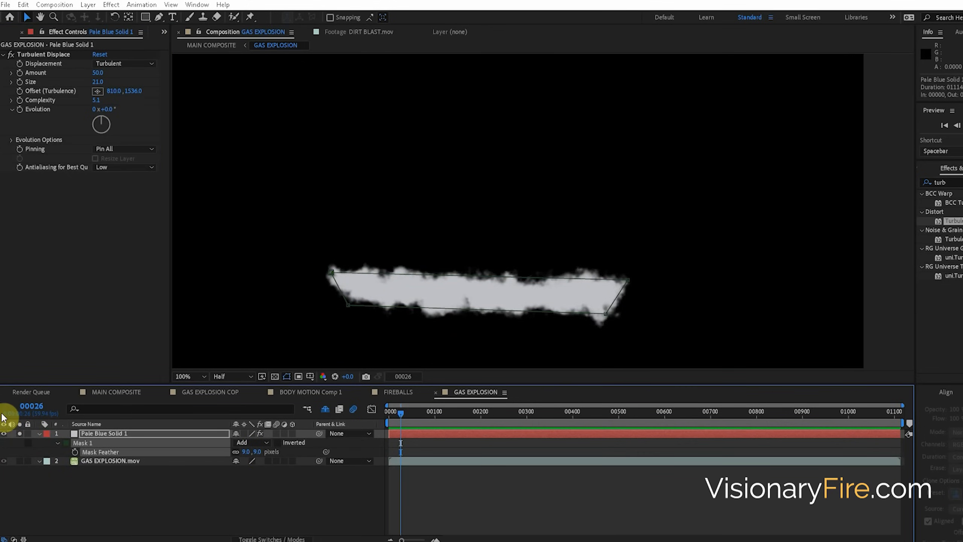
click(20, 433)
- Set the solid's blending mode to Silhouette and lower the top edge of its mask slightly
click(274, 539)
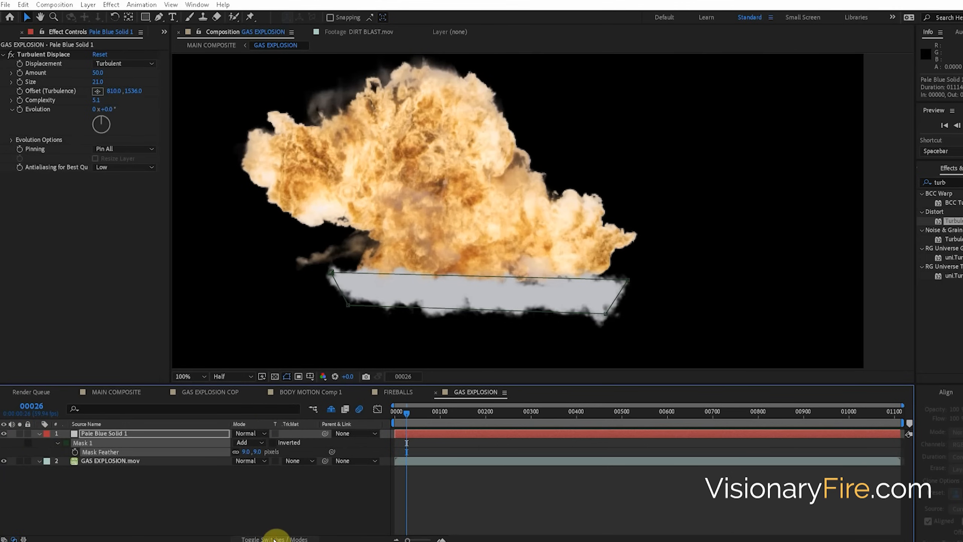
click(250, 433)
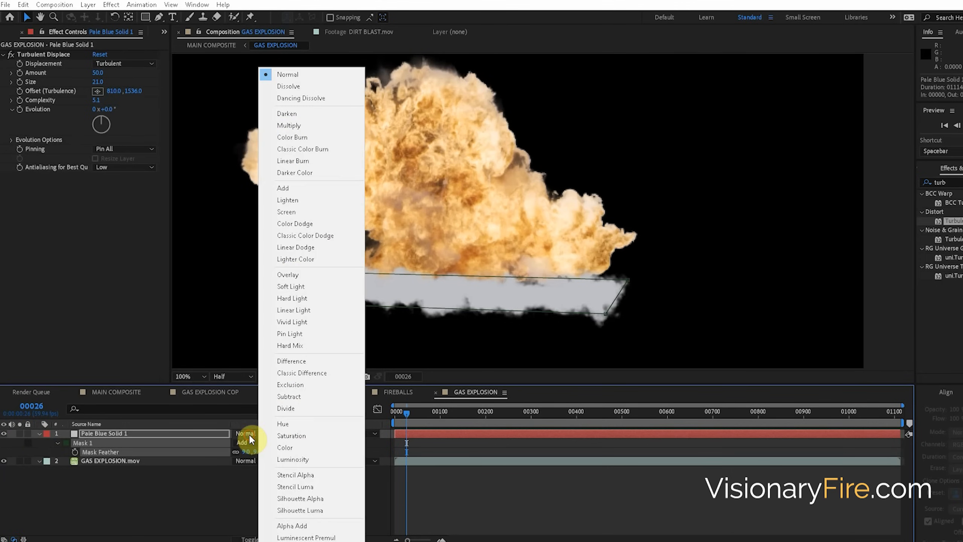
click(317, 505)
mouse_move(424, 275)
mouse_down()
mouse_move(428, 219)
mouse_move(428, 296)
mouse_move(424, 277)
mouse_up()
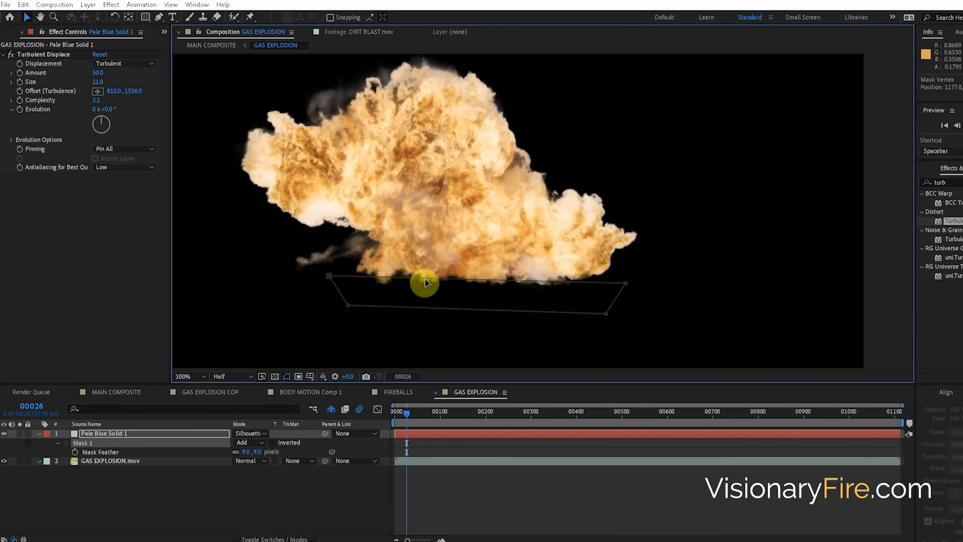
- Check the explosion's base near frame 37 in MAIN COMPOSITE, and set the solid's Turbulent Displace Evolution to 184°
click(467, 414)
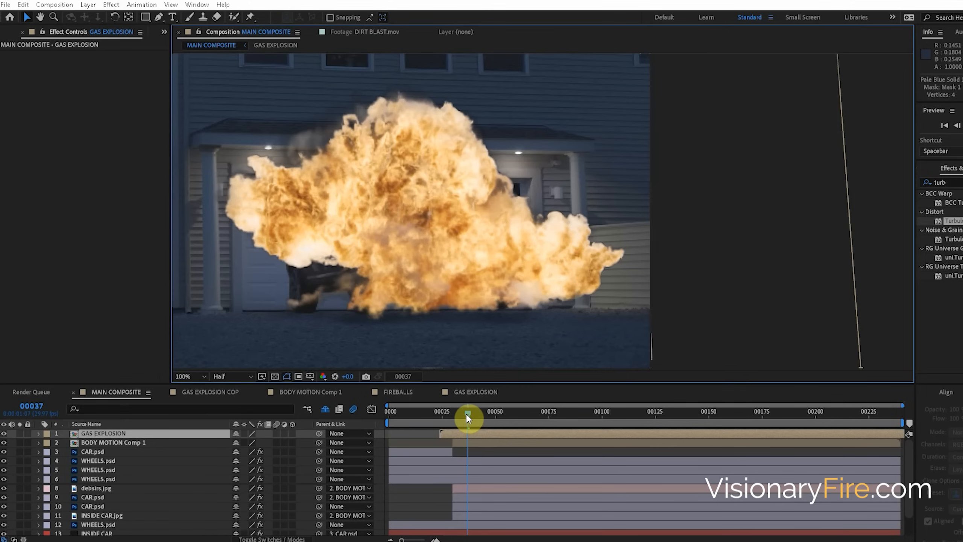
mouse_move(467, 414)
mouse_down()
mouse_move(454, 406)
mouse_move(469, 408)
mouse_up()
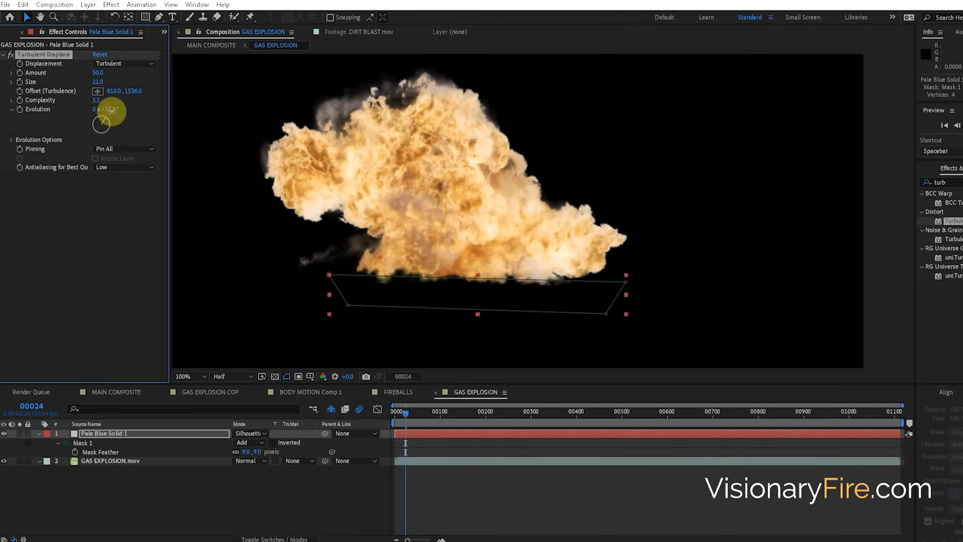
drag(107, 108, 212, 116)
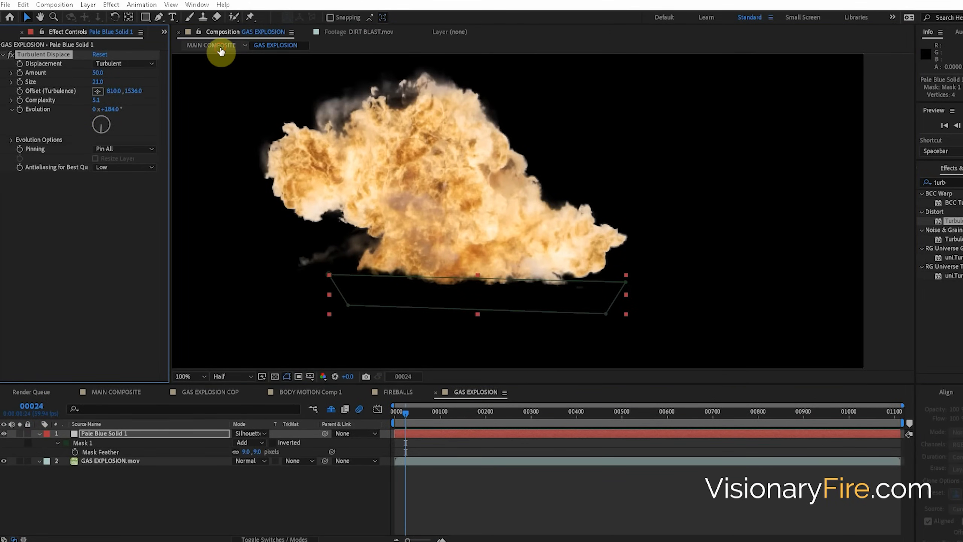
- Return to MAIN COMPOSITE and examine the underside of the rising explosion around frame 94
click(219, 46)
click(586, 414)
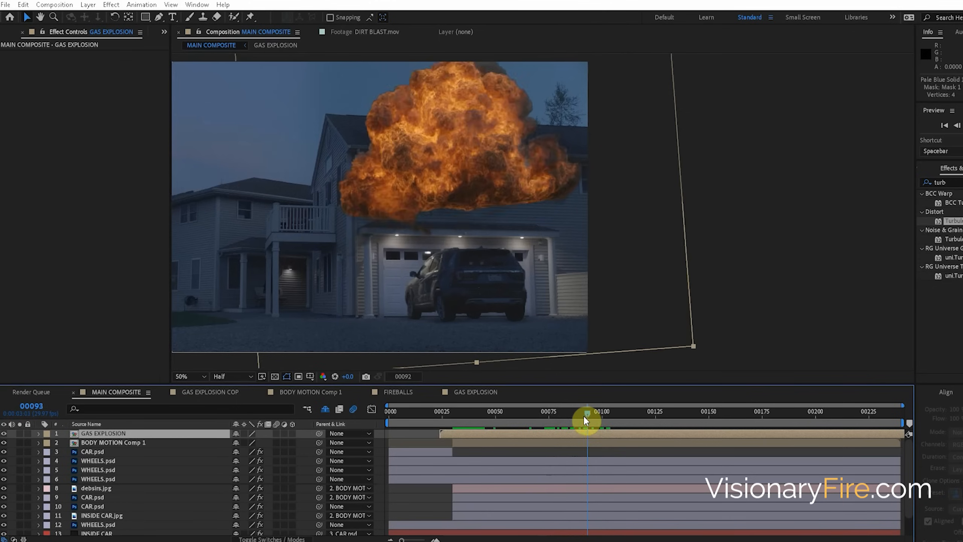
drag(584, 416, 590, 416)
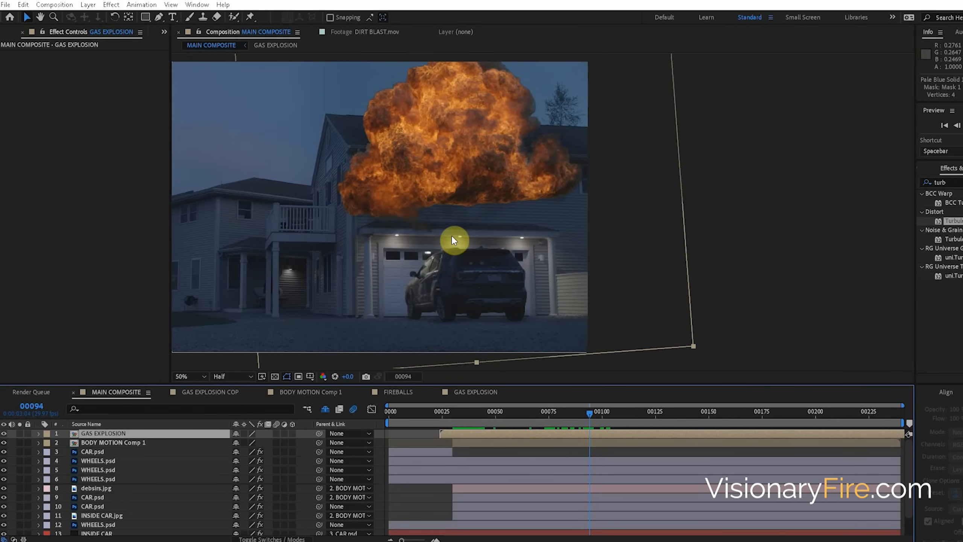
- Duplicate the GAS EXPLOSION.mov layer inside the GAS EXPLOSION composition and shift the copy slightly later in time
double_click(103, 434)
click(443, 462)
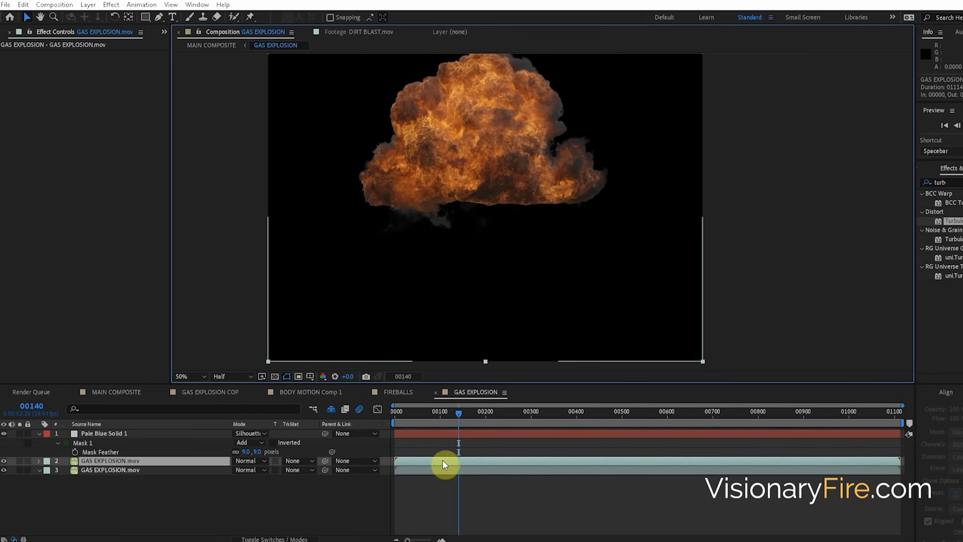
mouse_move(485, 460)
mouse_down()
mouse_move(508, 453)
mouse_move(496, 457)
mouse_up()
- Draw a rectangular mask over the flat underside of the fireball on the duplicate layer and feather it by 132 pixels
click(145, 16)
drag(353, 186, 608, 210)
key(f)
drag(254, 479, 307, 478)
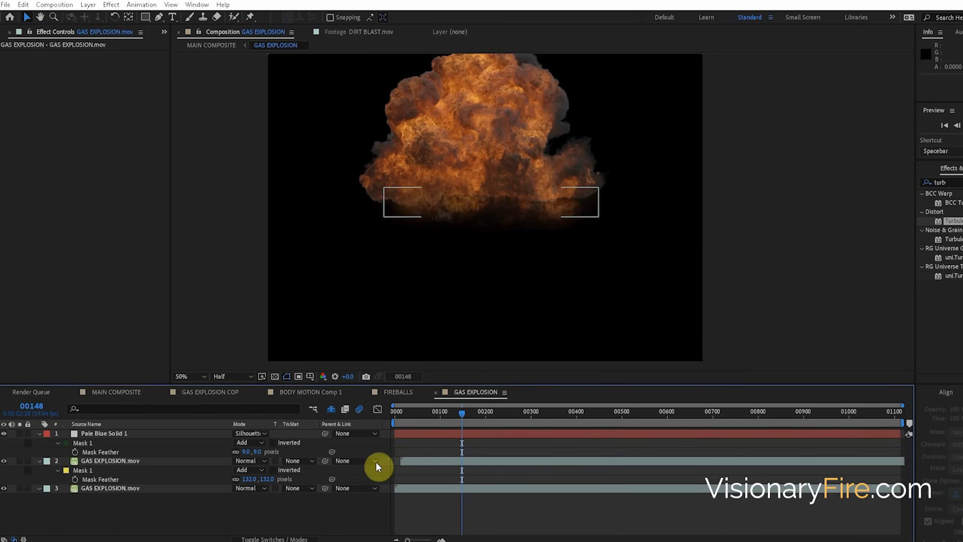
- Compare the softened fireball underside with the stored snapshot at frame 98 of MAIN COMPOSITE
click(441, 469)
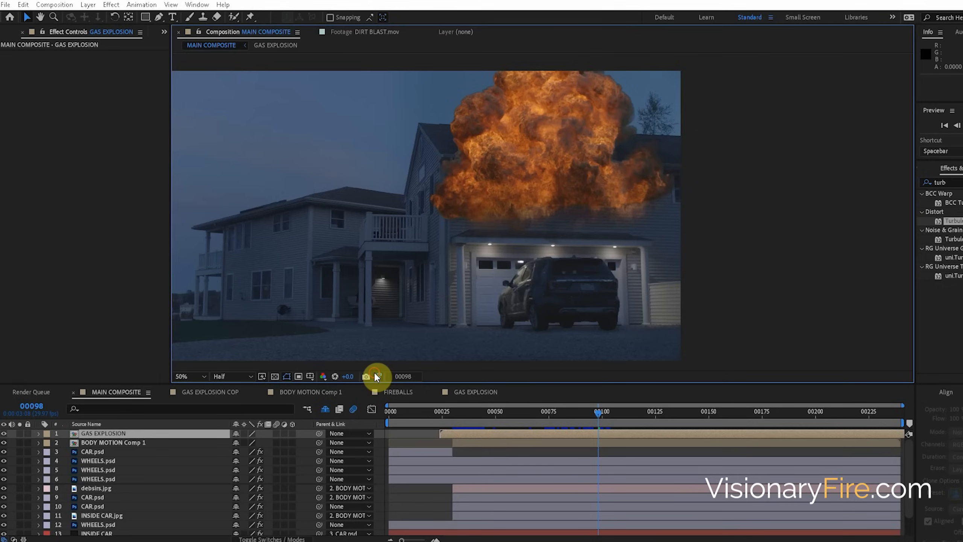
click(378, 376)
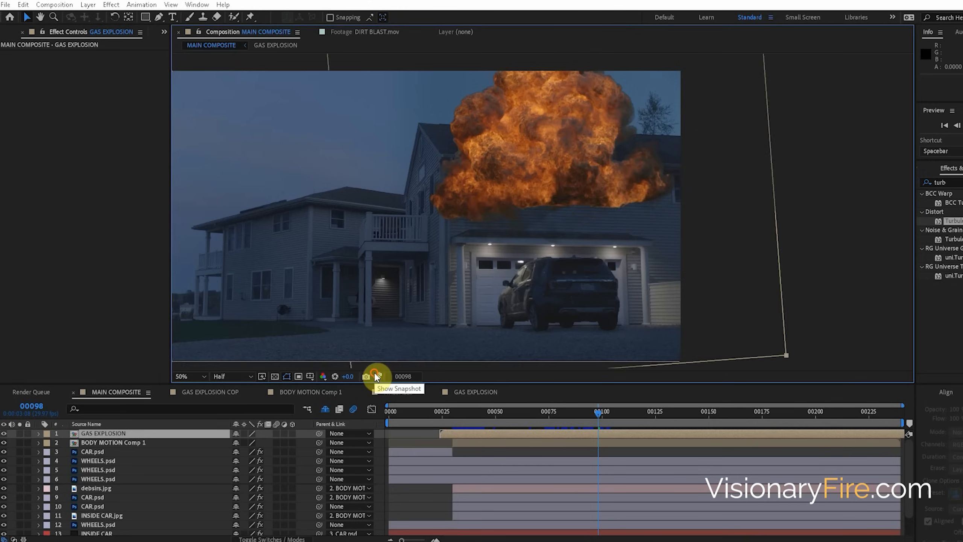
click(375, 373)
click(375, 373)
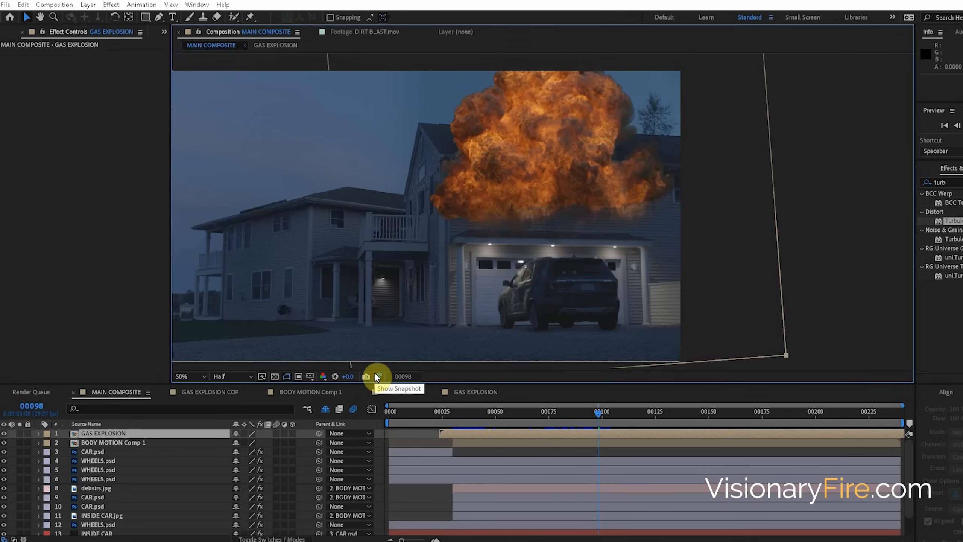
click(374, 373)
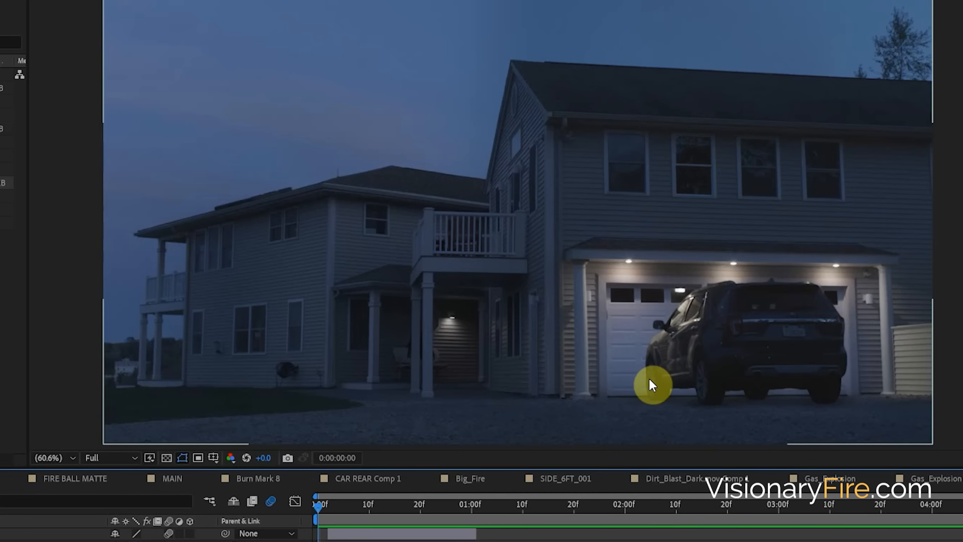
- Scrub through the house shot and preview the sports car explosion in the example project's MAIN composition
drag(334, 502, 524, 501)
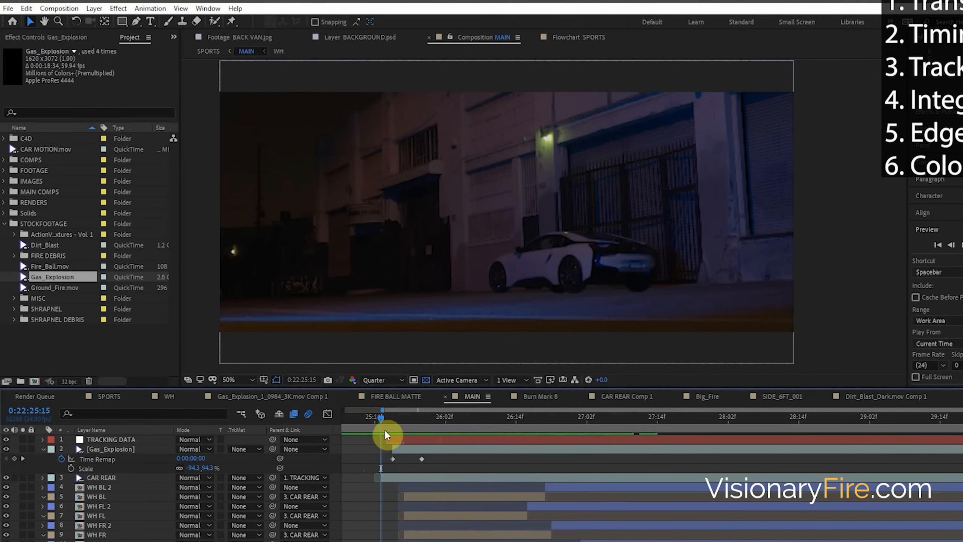
key(space)
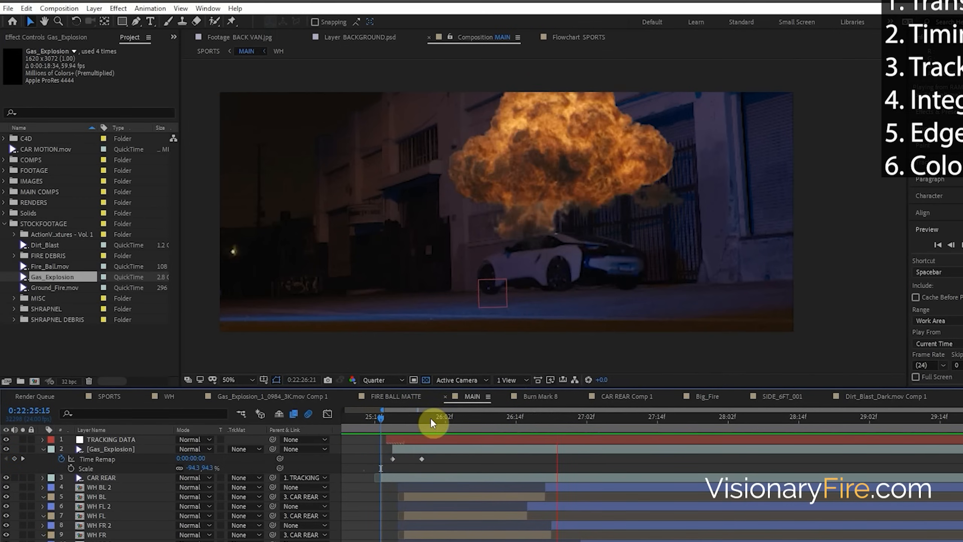
drag(373, 419, 490, 409)
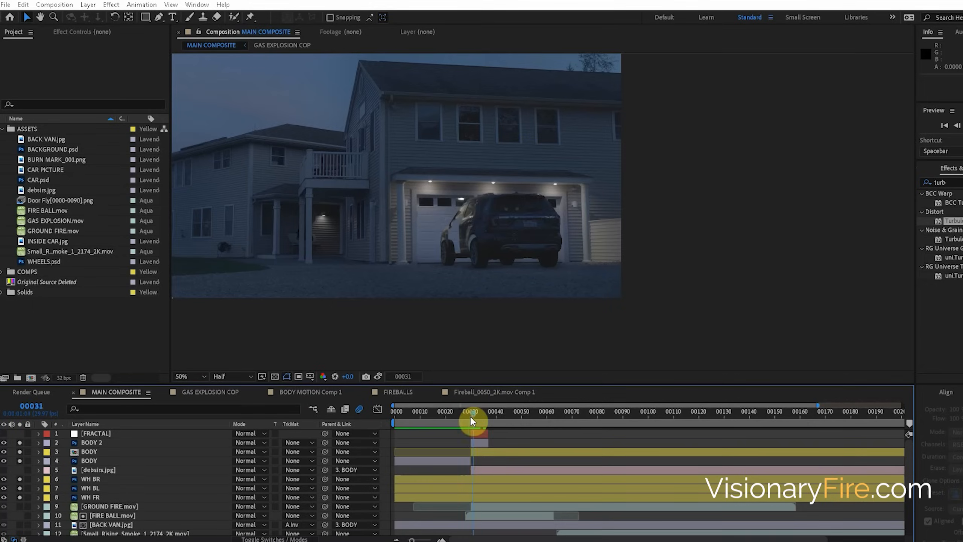
- Scrub MAIN COMPOSITE to frame 37 and toggle the BODY layer's solo to examine the layered car pieces
mouse_move(470, 415)
mouse_down()
mouse_move(490, 412)
mouse_move(469, 413)
mouse_move(480, 412)
mouse_up()
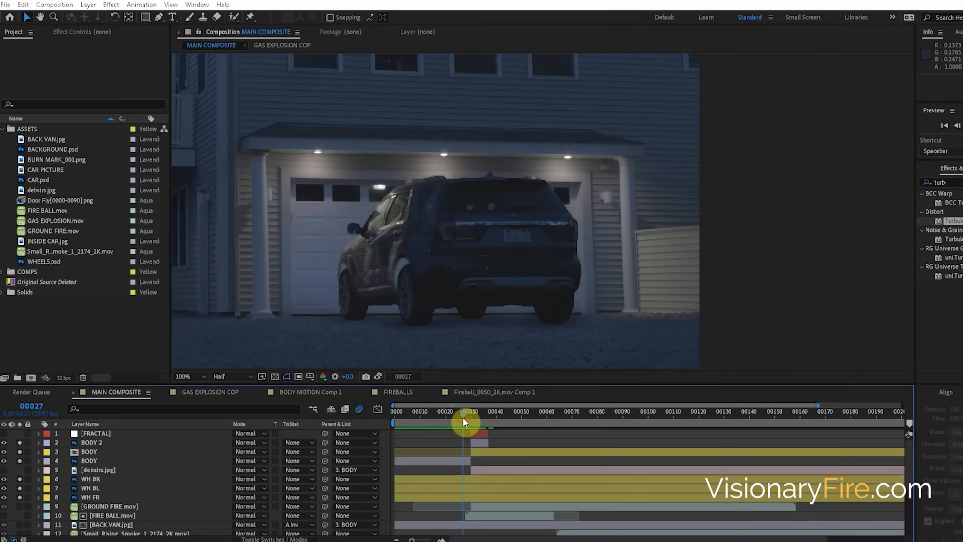
drag(464, 412, 488, 416)
click(34, 462)
click(19, 451)
click(19, 451)
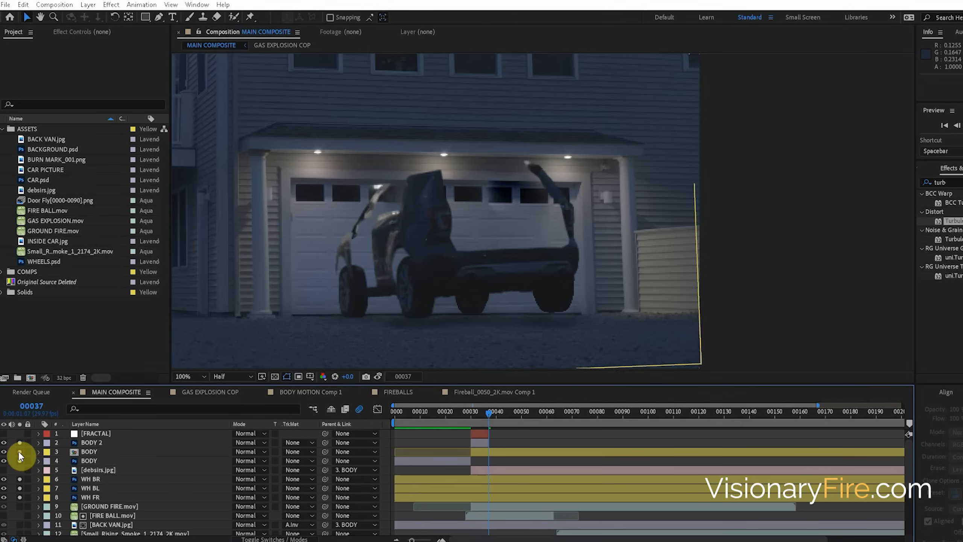
click(19, 451)
click(18, 451)
- Toggle the BODY HOOD layer's solo repeatedly to examine how that piece fits the car
scroll(28, 494, down, 3)
click(18, 506)
click(18, 506)
click(18, 506)
click(19, 506)
click(18, 506)
click(18, 506)
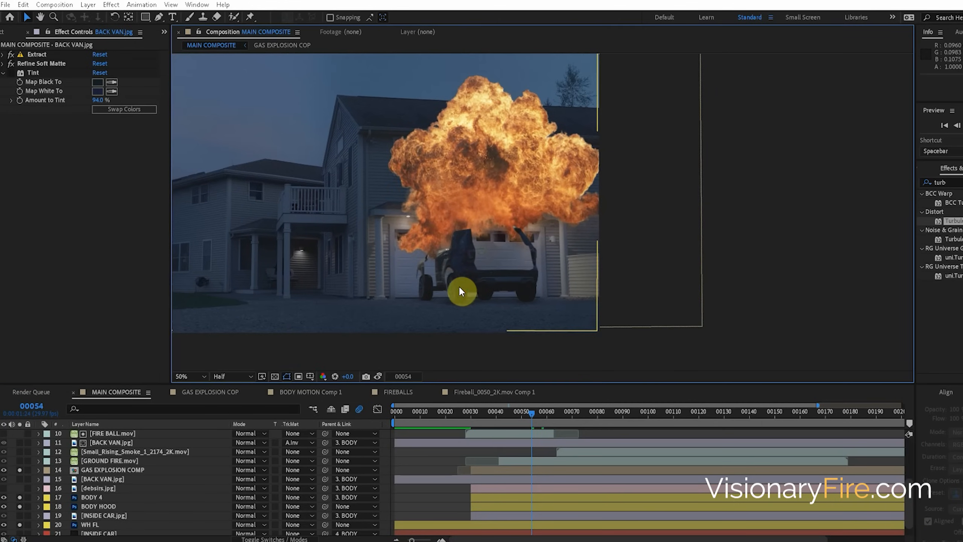
- Open the BACK VAN.jpg layer below GAS EXPLOSION COMP in its own viewer and inspect its masked cutout
scroll(360, 272, down, 2)
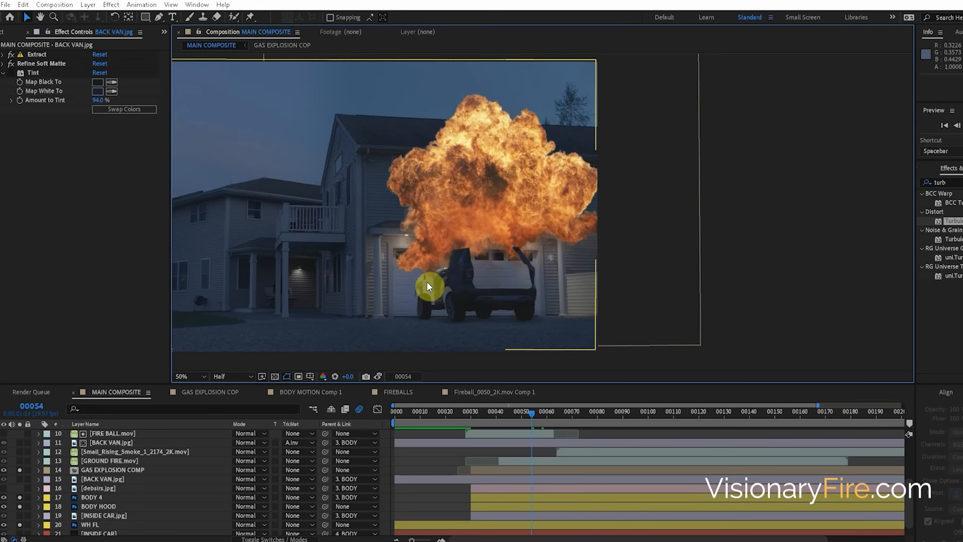
scroll(428, 287, up, 2)
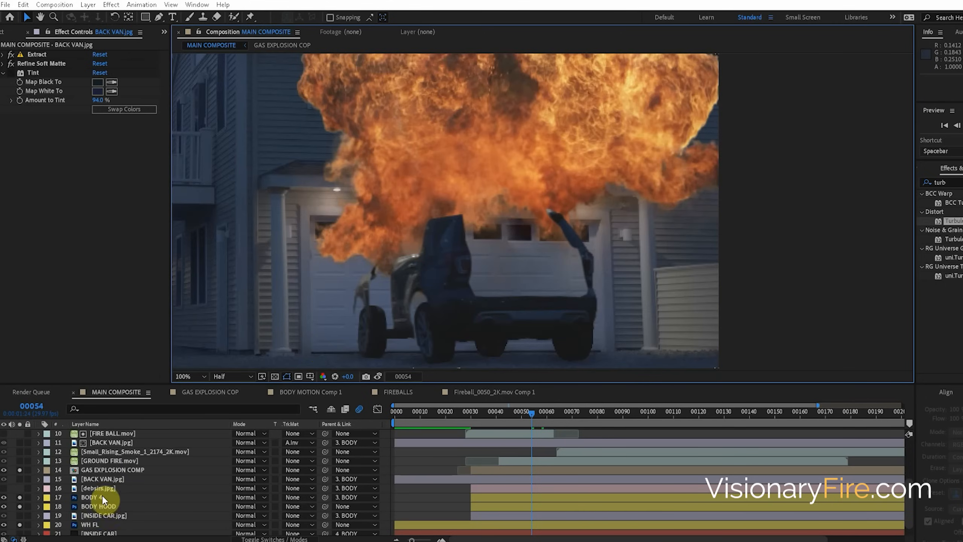
double_click(106, 479)
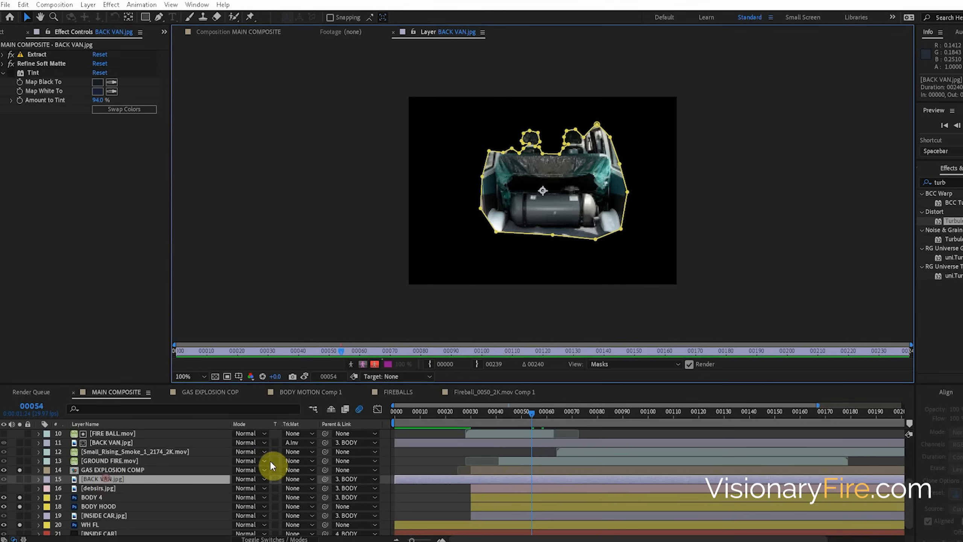
scroll(491, 258, up, 1)
scroll(426, 208, down, 1)
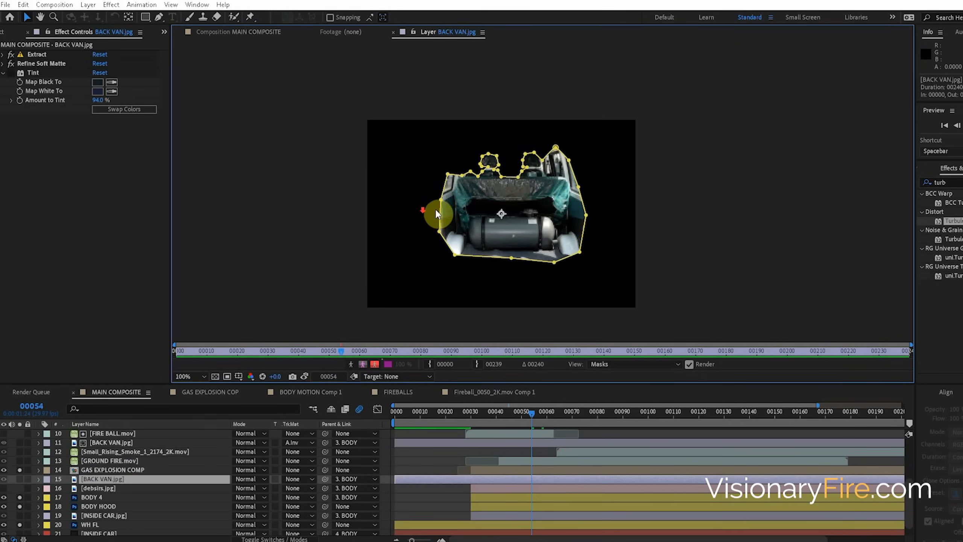
- Return to MAIN COMPOSITE and solo the BACK VAN.jpg cutout together with the car and explosion layers
click(256, 32)
click(19, 479)
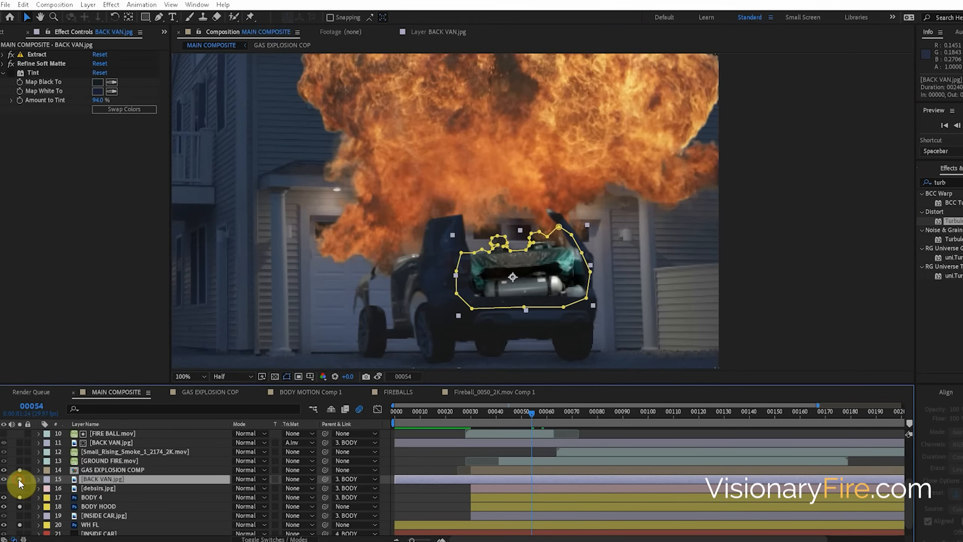
click(388, 457)
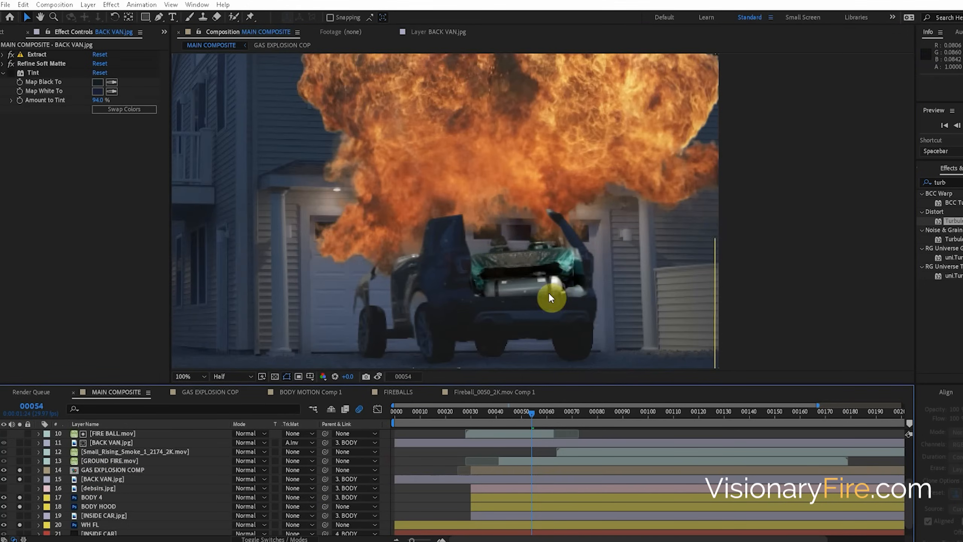
- Enable the Tint effect on the lower BACK VAN.jpg layer and scrub MAIN COMPOSITE to frame 52
click(21, 73)
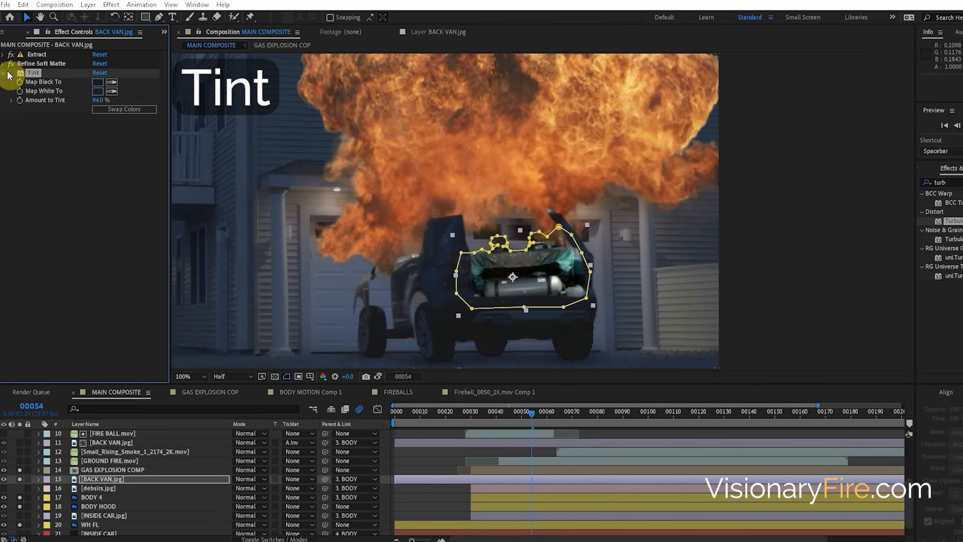
click(10, 73)
click(388, 441)
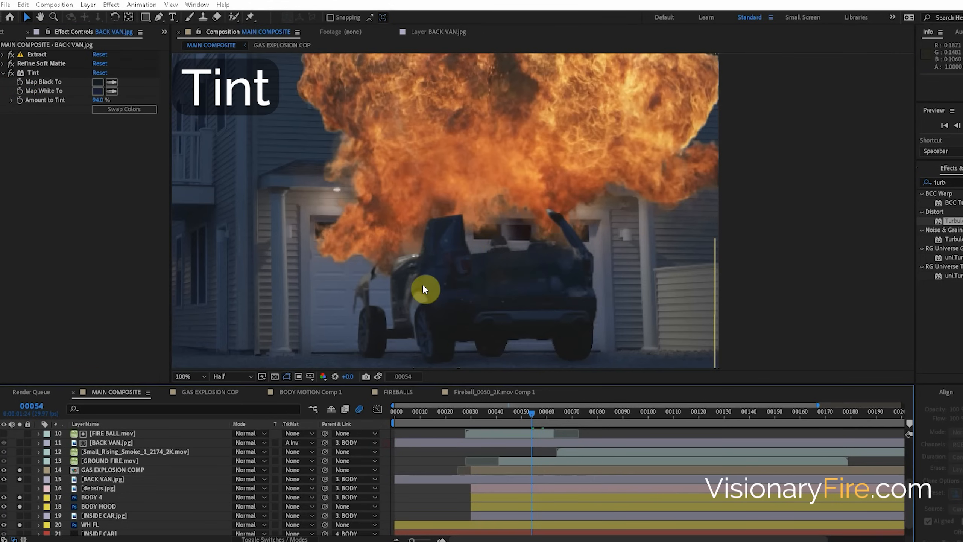
drag(532, 412, 529, 416)
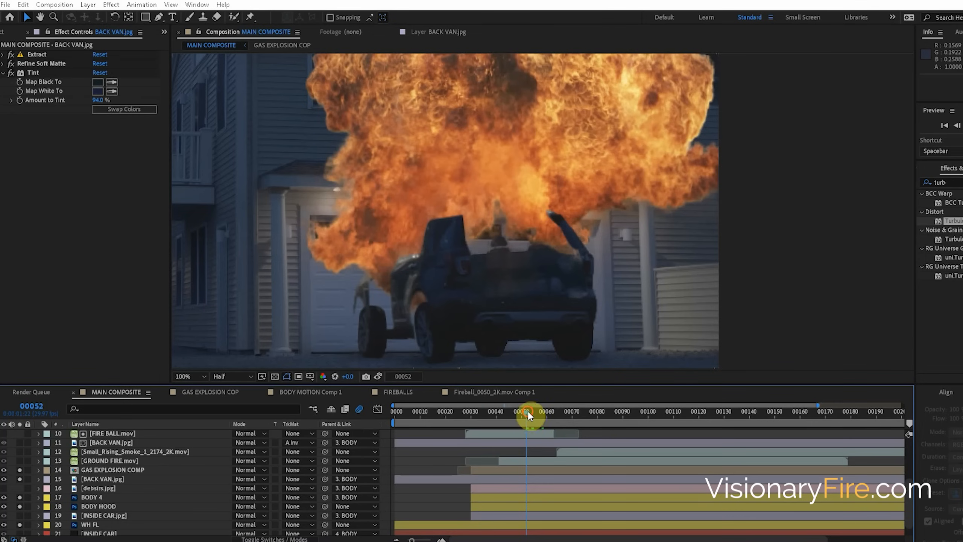
- Open the INSIDE CAR.jpg layer in its own viewer, inspect its cutout, and return to MAIN COMPOSITE
double_click(108, 516)
drag(624, 193, 417, 248)
click(228, 33)
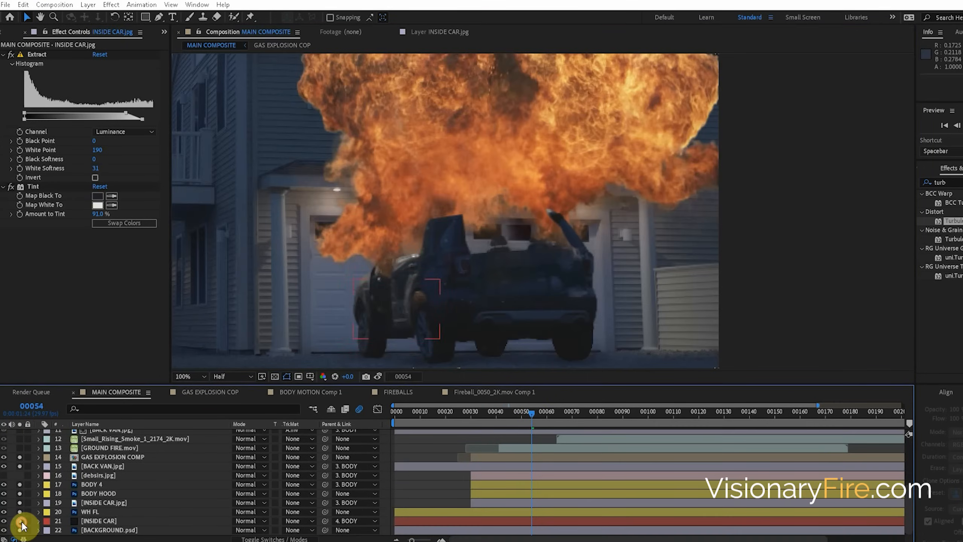
- Scrub MAIN COMPOSITE to frame 47 to examine the car interior pieces together with the explosion
scroll(576, 308, down, 1)
drag(537, 415, 515, 414)
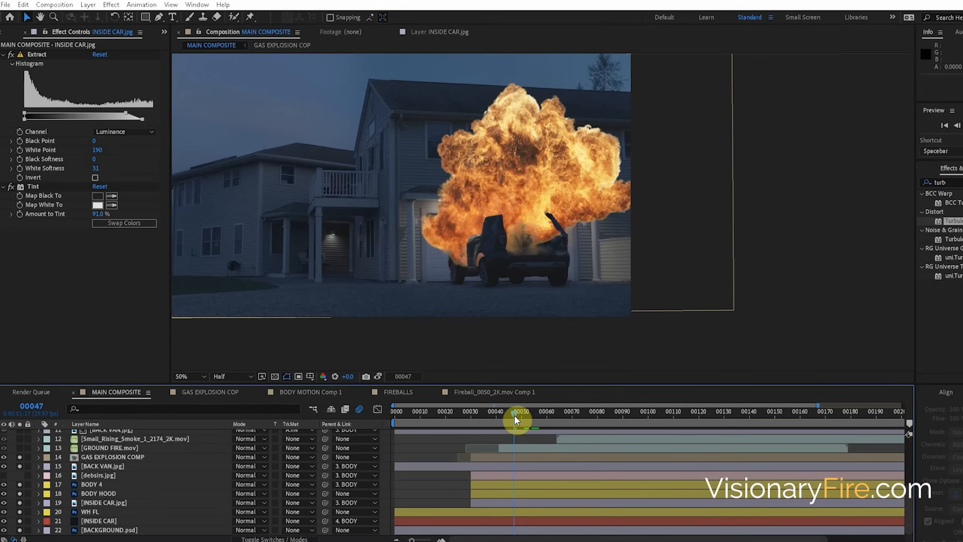
scroll(526, 245, up, 1)
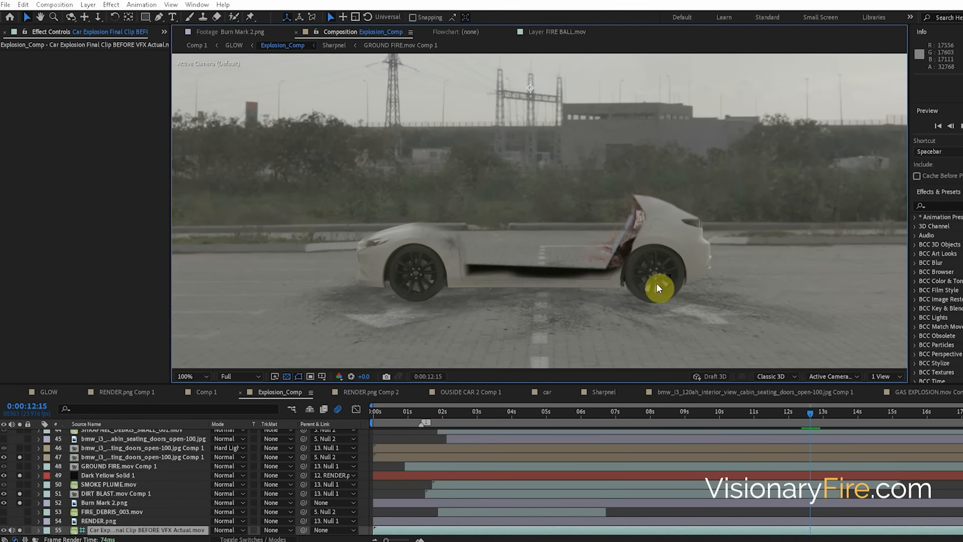
- Switch from Explosion_Comp to the Sharpnel composition and solo its shrapnel pieces and INSIDE CAR.jpg Comp 1
drag(416, 241, 384, 280)
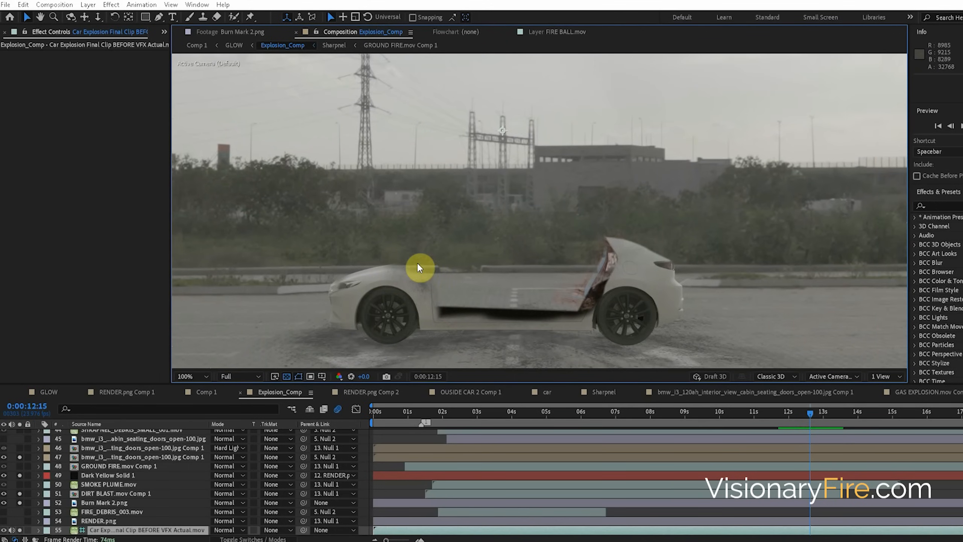
click(334, 45)
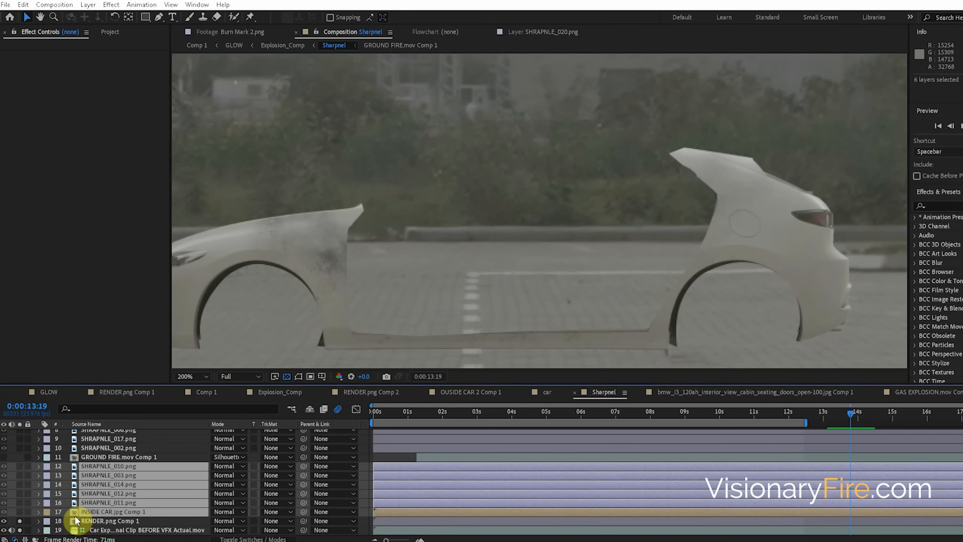
click(83, 521)
drag(17, 512, 32, 430)
scroll(222, 354, down, 1)
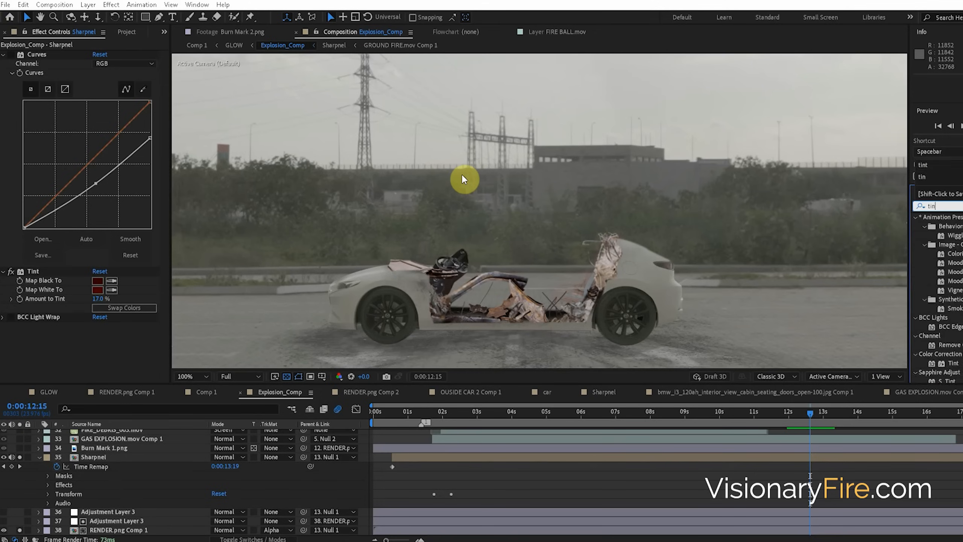
- Add a second Tint effect to the Sharpnel layer in Explosion_Comp with Amount to Tint at about 27%
drag(502, 302, 515, 240)
key(ctrl+z)
drag(952, 253, 165, 273)
drag(100, 354, 59, 361)
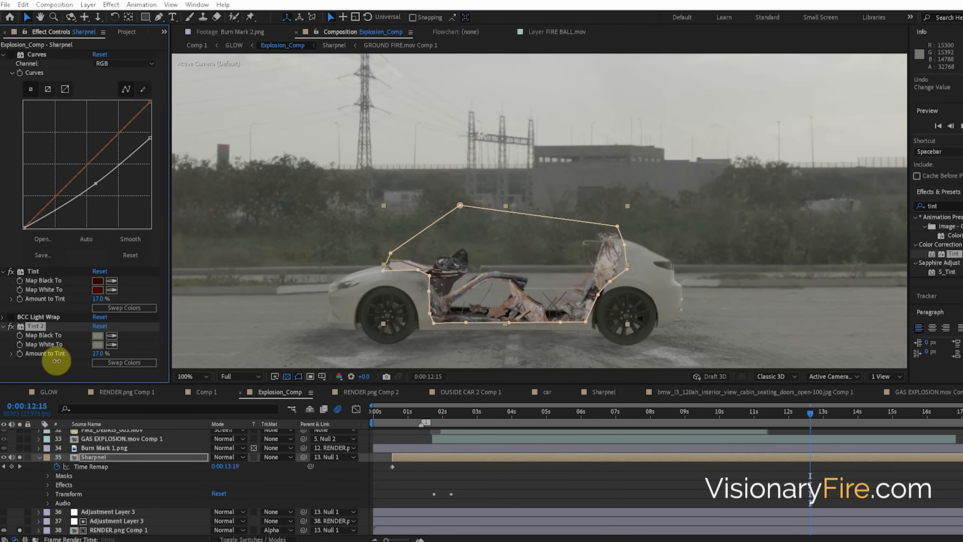
drag(62, 360, 66, 360)
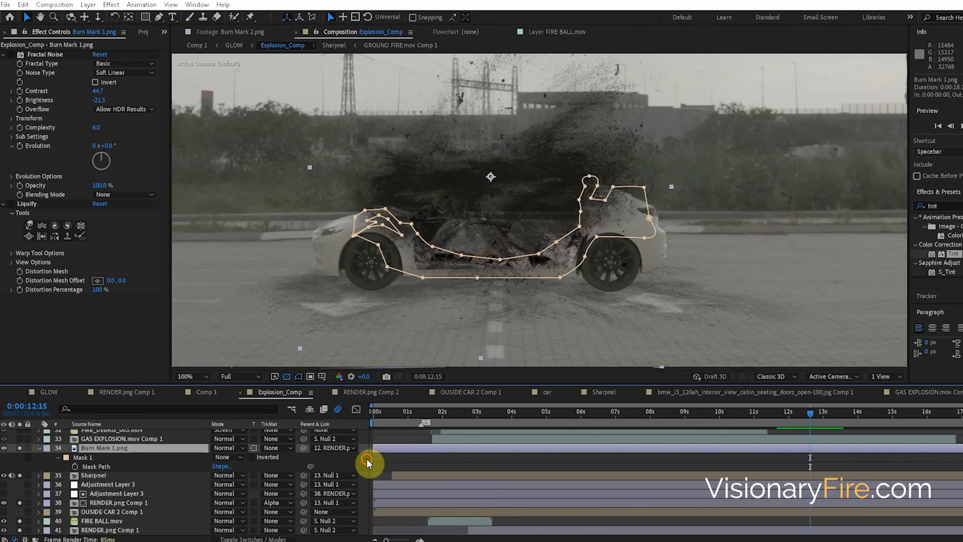
- Enable Fractal Noise on the Burn Mark 1.png layer and set its Mask 1 mode to Add
click(367, 458)
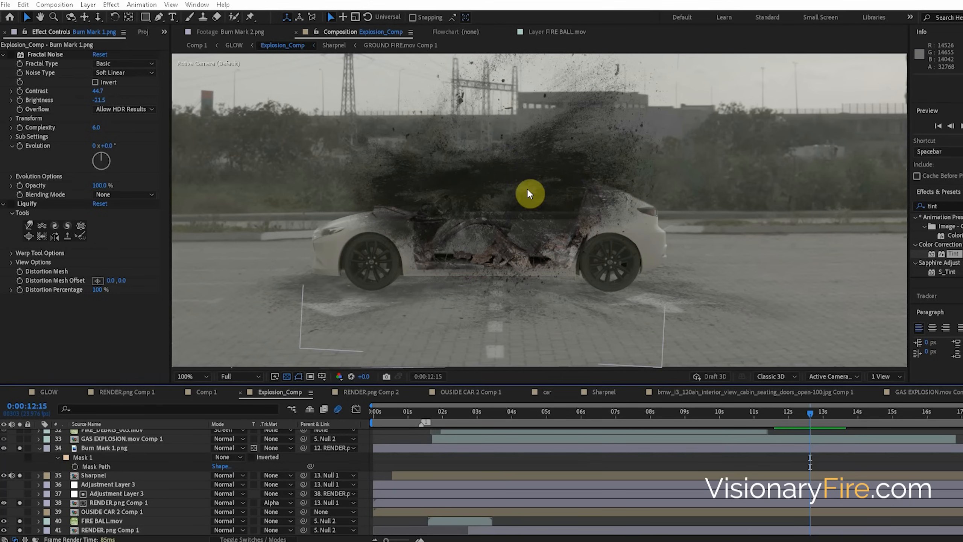
scroll(117, 447, up, 1)
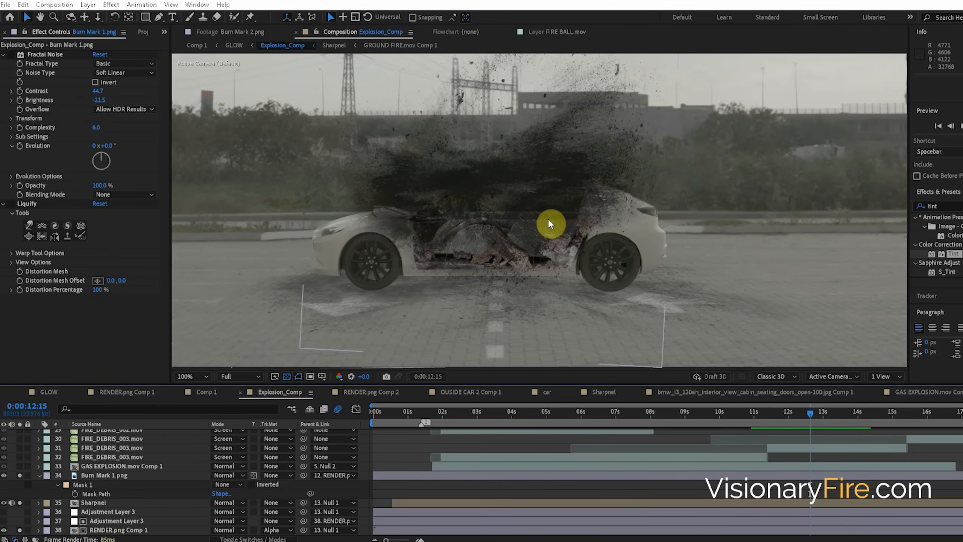
click(9, 55)
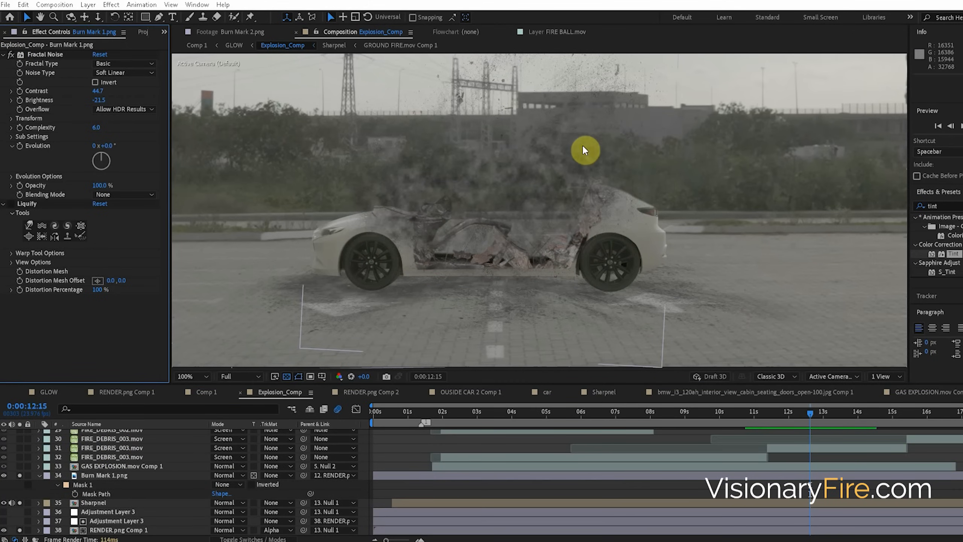
click(103, 475)
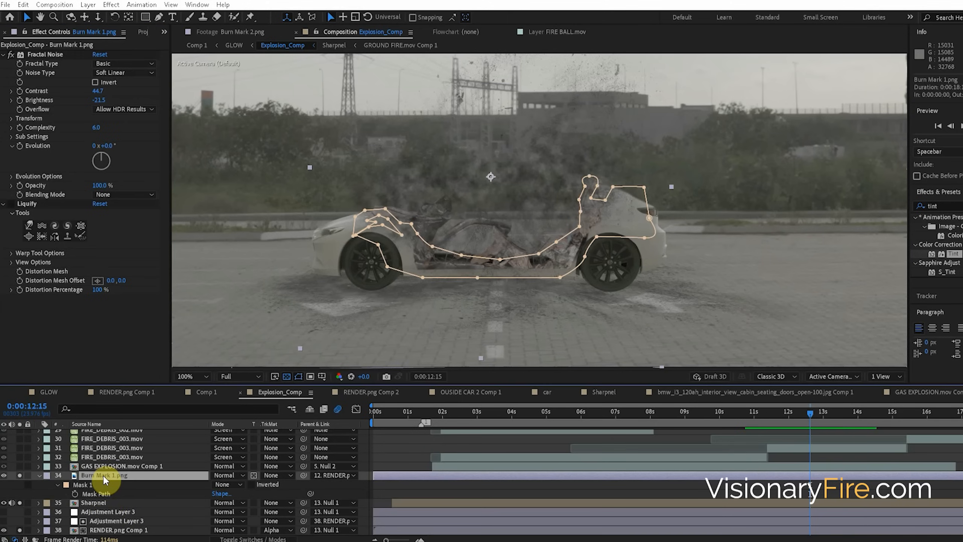
click(228, 484)
click(227, 415)
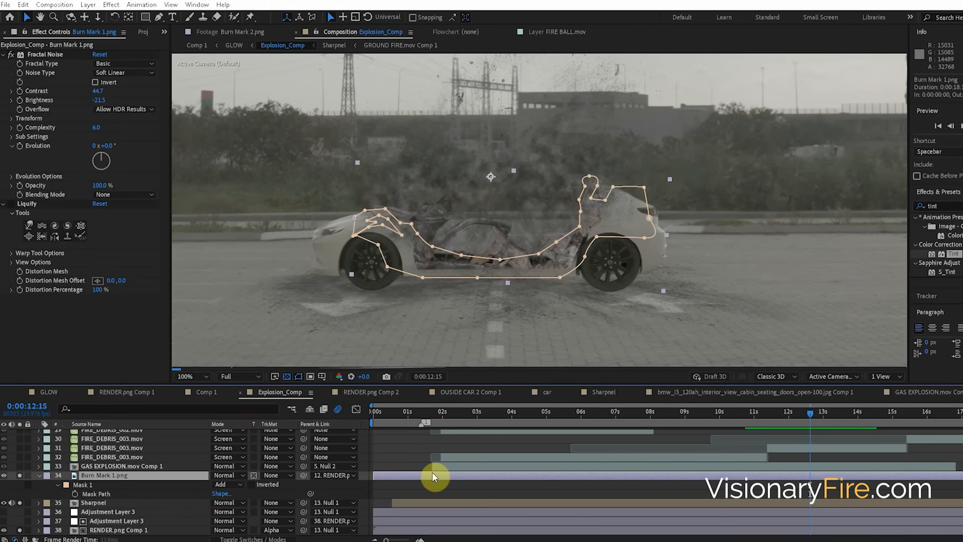
- Toggle the Burn Mark 1.png layer's solo repeatedly to compare the car with and without the burn texture
click(19, 475)
click(19, 476)
click(19, 476)
click(19, 476)
click(19, 476)
click(19, 476)
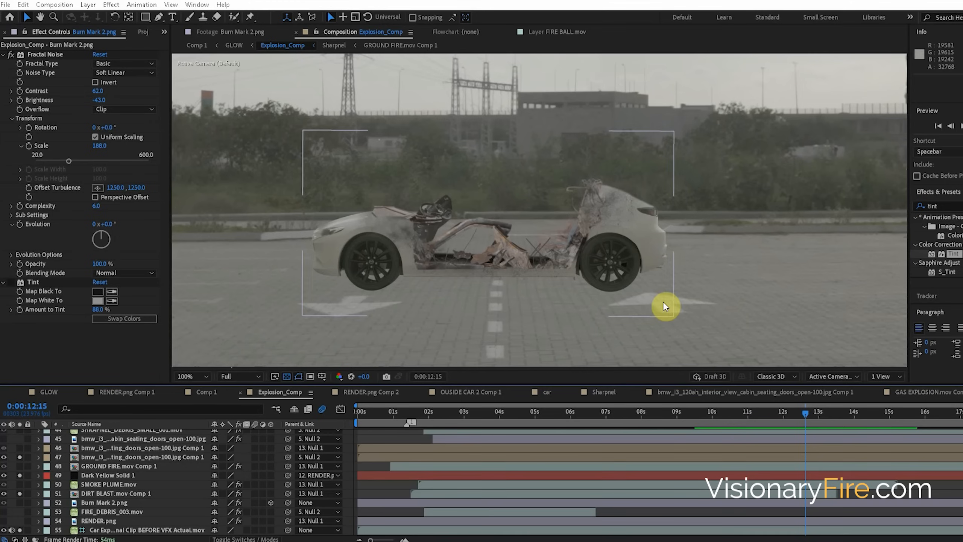
- Solo the Burn Mark 2.png layer and inspect its 3D placement on the ground beneath the car
click(20, 503)
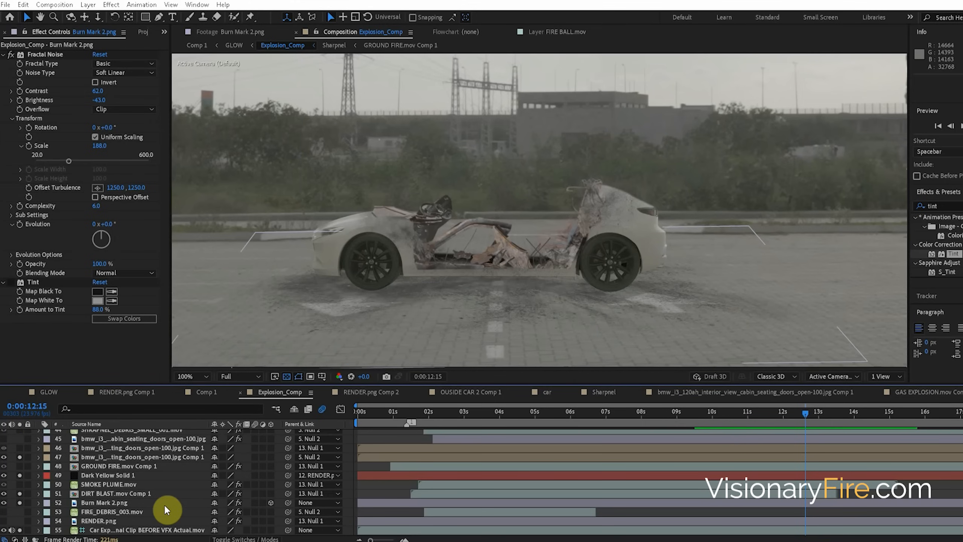
click(108, 503)
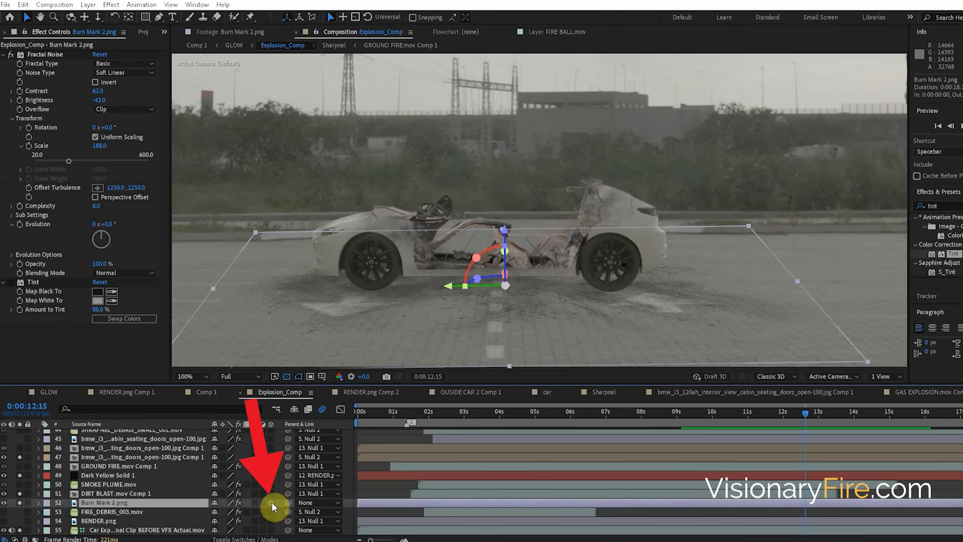
mouse_move(509, 254)
mouse_down()
mouse_move(497, 232)
mouse_move(511, 219)
mouse_move(478, 247)
mouse_move(487, 240)
mouse_up()
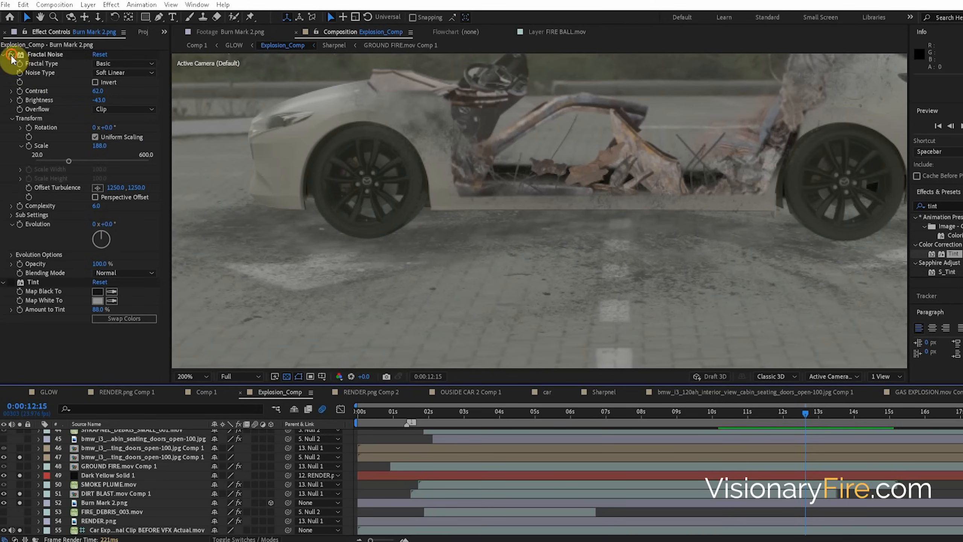
- Toggle Fractal Noise on Burn Mark 2.png repeatedly to compare its effect on the ground burn
click(11, 55)
click(11, 55)
click(11, 55)
click(11, 55)
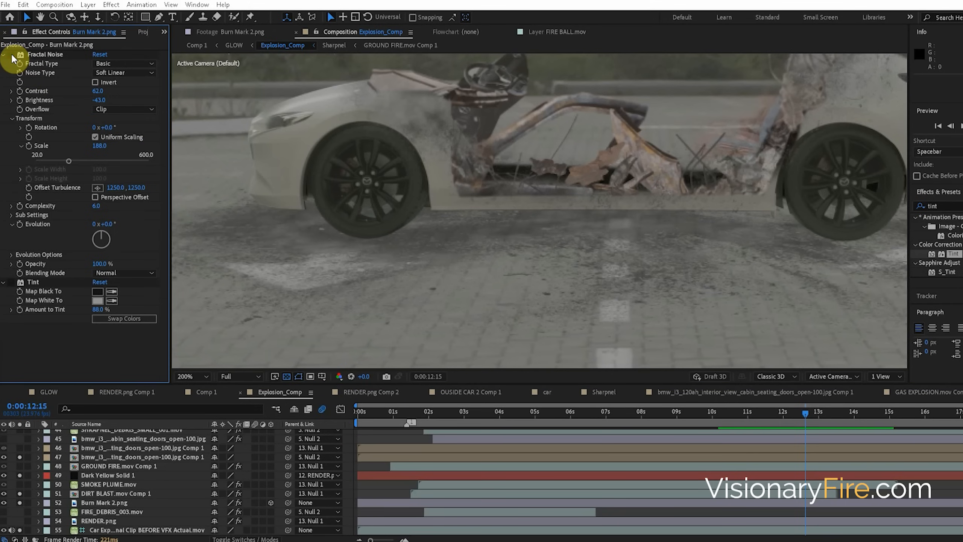
click(11, 55)
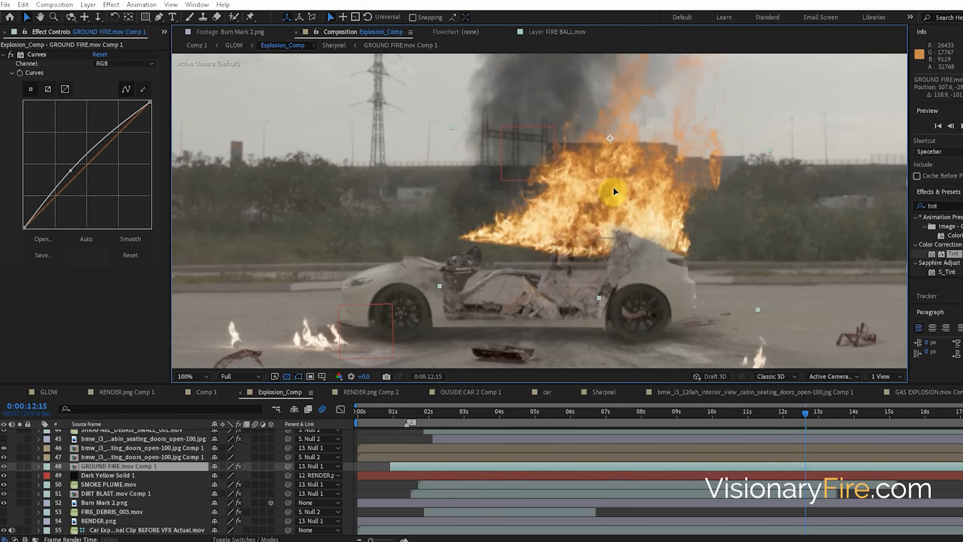
- Try repositioning the GROUND FIRE.mov Comp 1 fire relative to the wrecked car in Explosion_Comp
drag(613, 187, 509, 246)
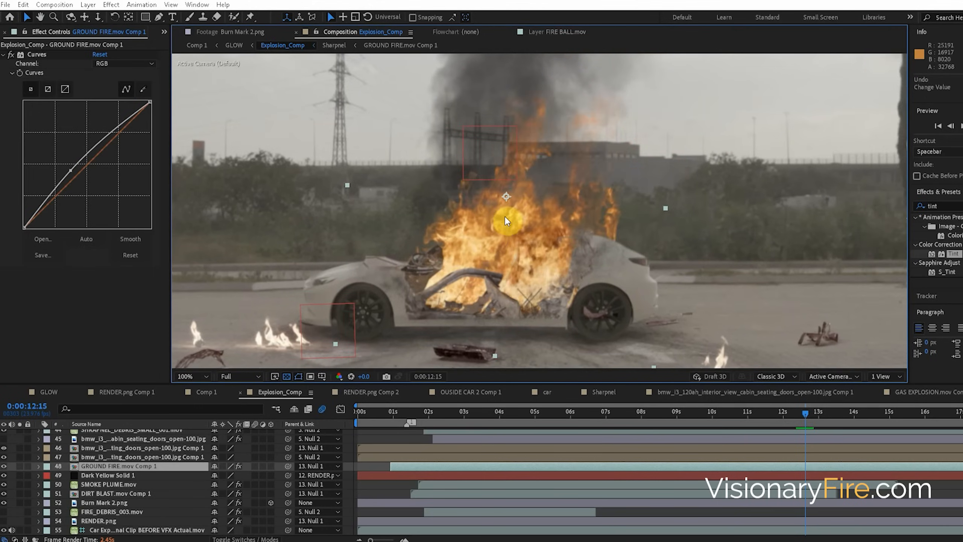
scroll(483, 258, up, 2)
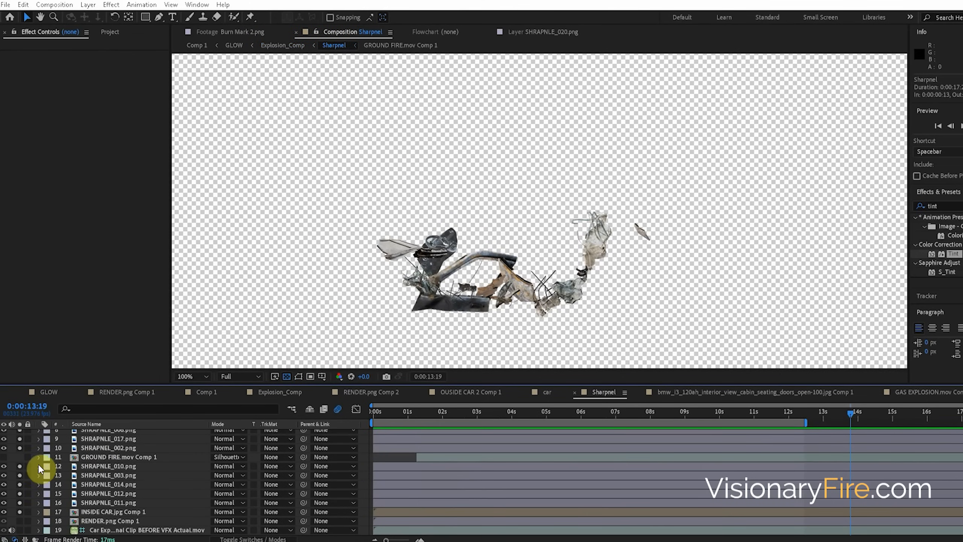
- Solo GROUND FIRE.mov Comp 1 in the Sharpnel composition and set its blending mode to Silhouette to cut the fire shape from the debris
click(19, 459)
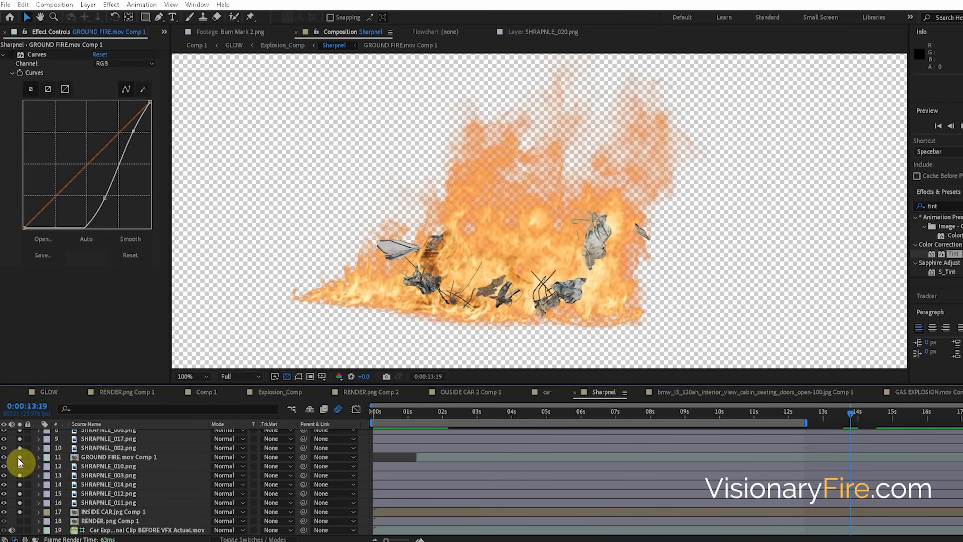
click(122, 456)
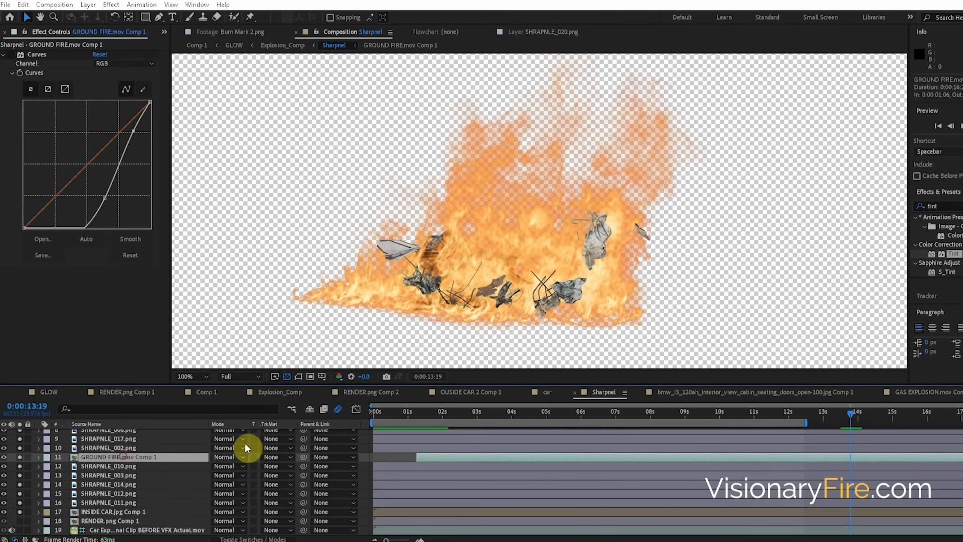
click(242, 457)
click(282, 514)
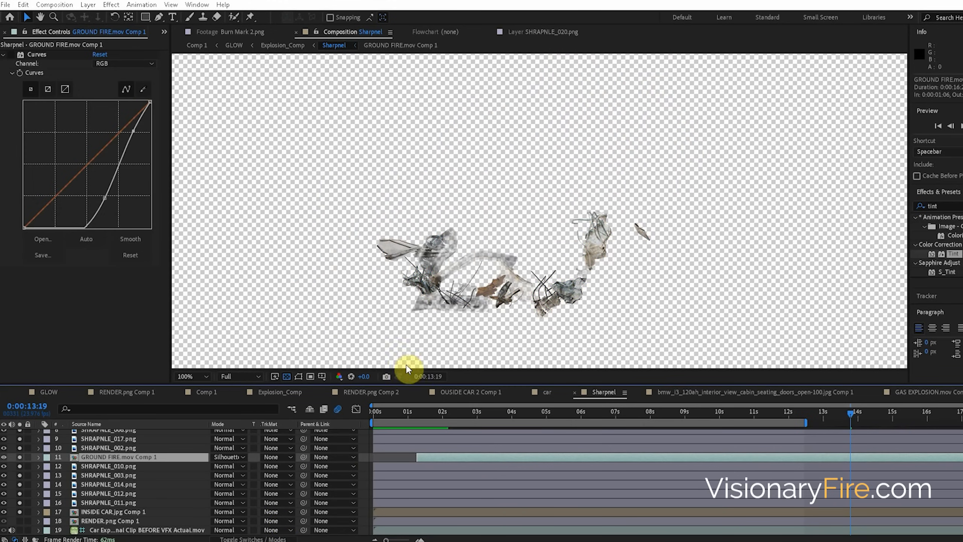
click(20, 458)
click(20, 457)
scroll(430, 312, up, 2)
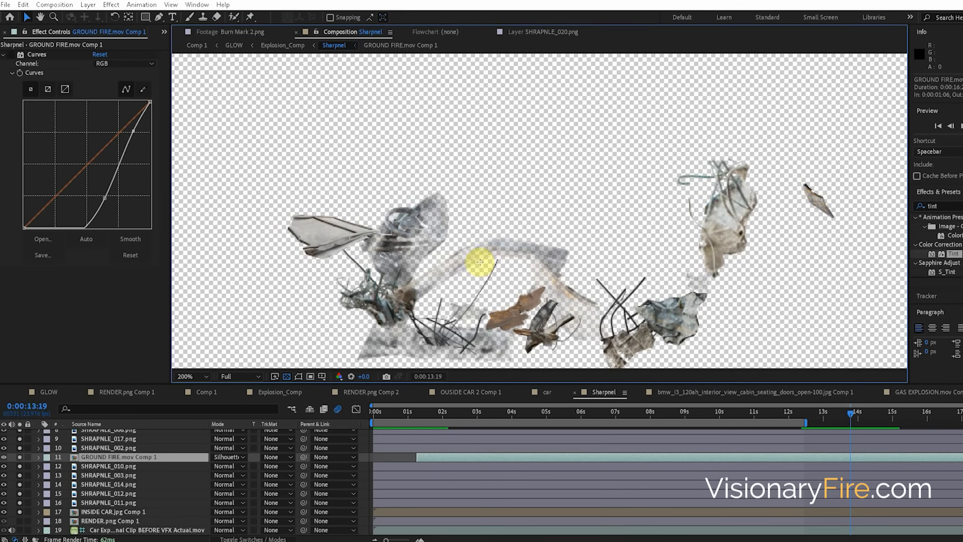
- Steepen the Curves on GROUND FIRE.mov Comp 1 by shifting both middle points toward the highlights, and return to Explosion_Comp
click(11, 57)
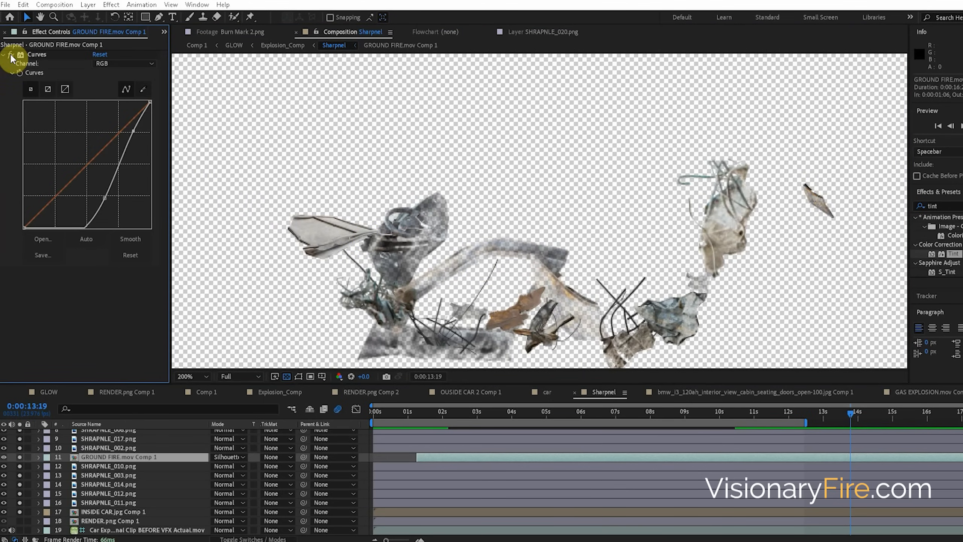
drag(104, 198, 121, 208)
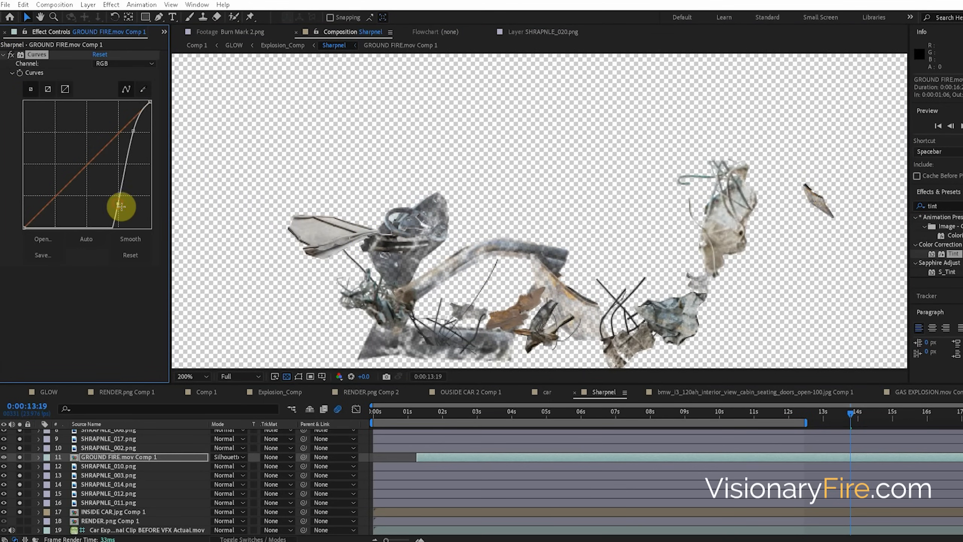
drag(133, 131, 139, 137)
click(277, 45)
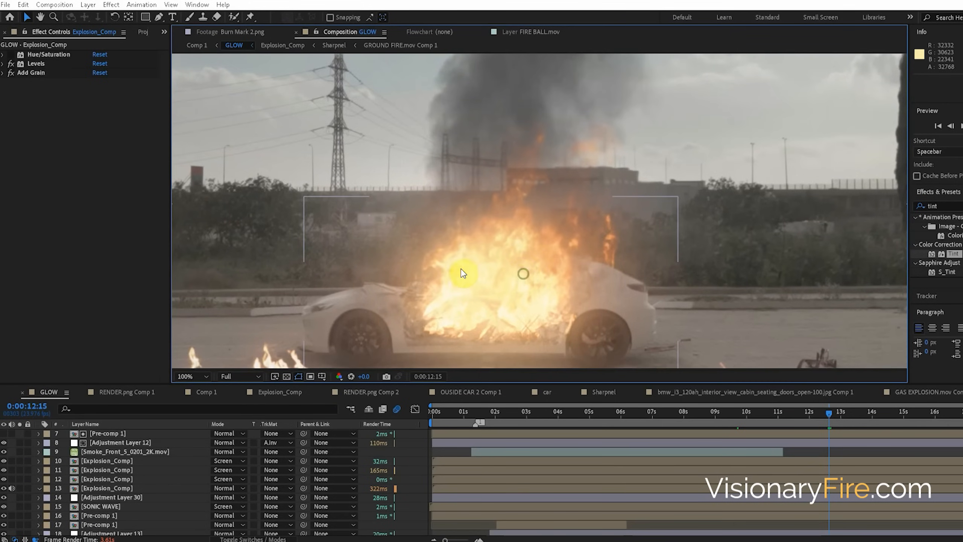
- Examine how the fire and its glow blend with the burning car in the GLOW composition
key(h)
mouse_move(463, 273)
mouse_down()
mouse_move(510, 256)
mouse_move(481, 268)
mouse_up()
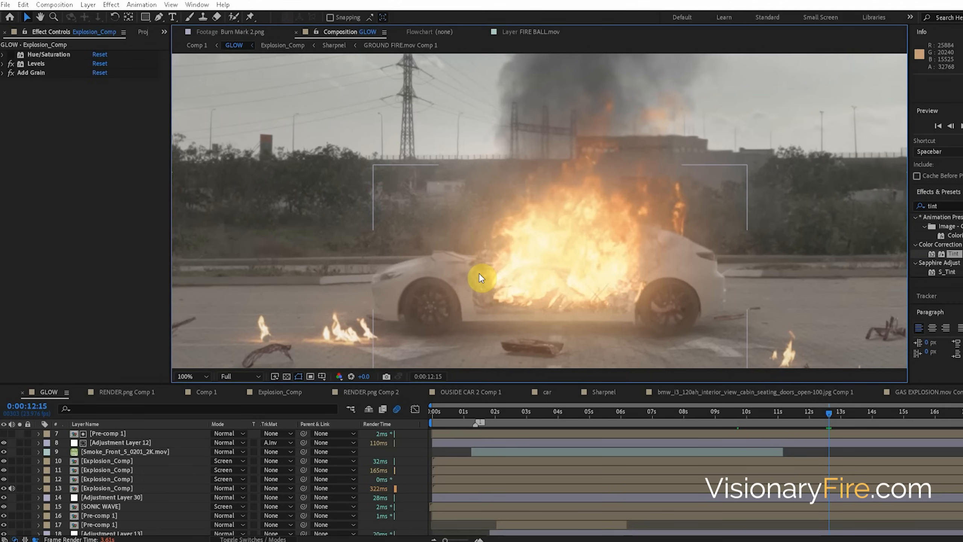
key(space)
drag(486, 275, 498, 261)
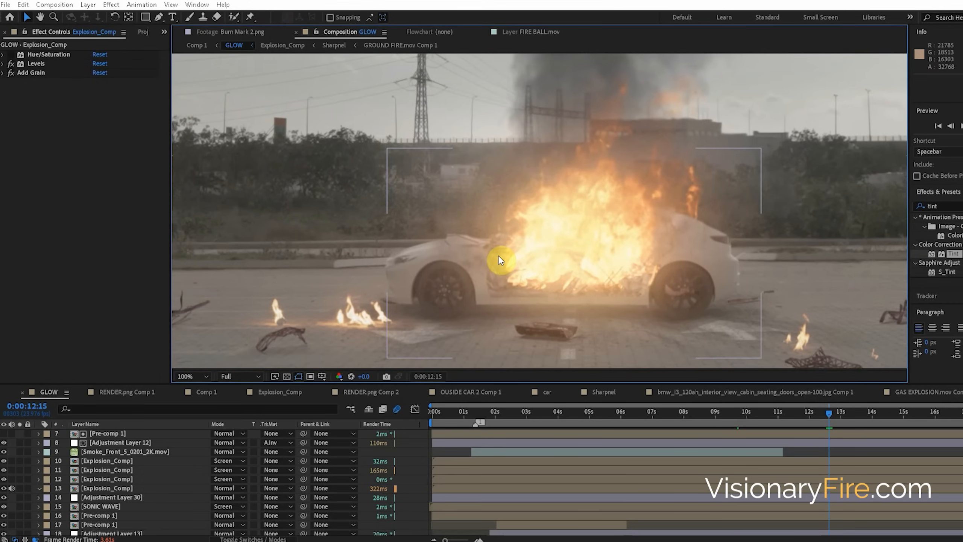
drag(441, 254, 466, 260)
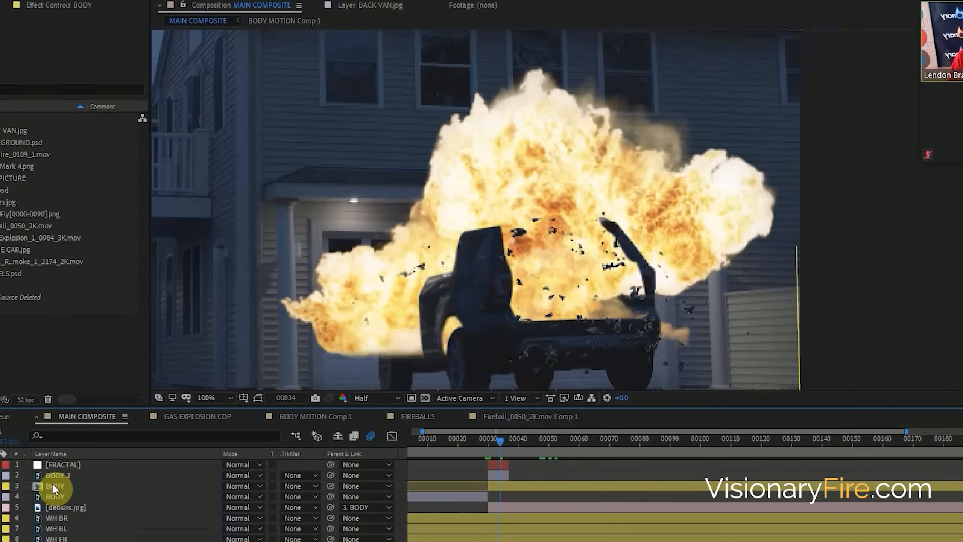
- Draw a Subtract mask around the front roof section of the BODY layer in MAIN COMPOSITE and feather it 54 pixels
click(55, 486)
click(524, 226)
click(515, 205)
click(483, 206)
click(440, 224)
click(420, 258)
click(415, 288)
key(f)
drag(238, 507, 282, 503)
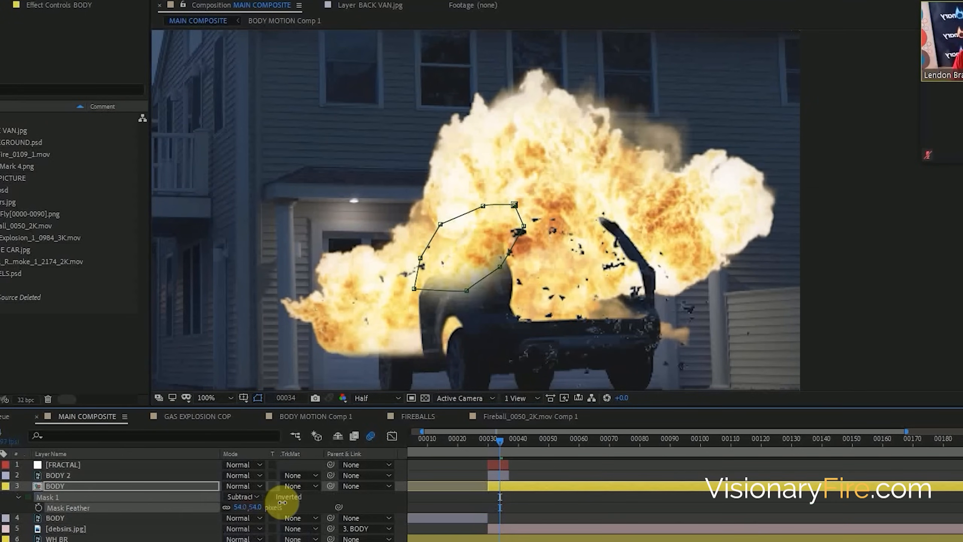
- Position the new Fireball_0050_2K.mov layer over the front roof section of the burning car
click(379, 493)
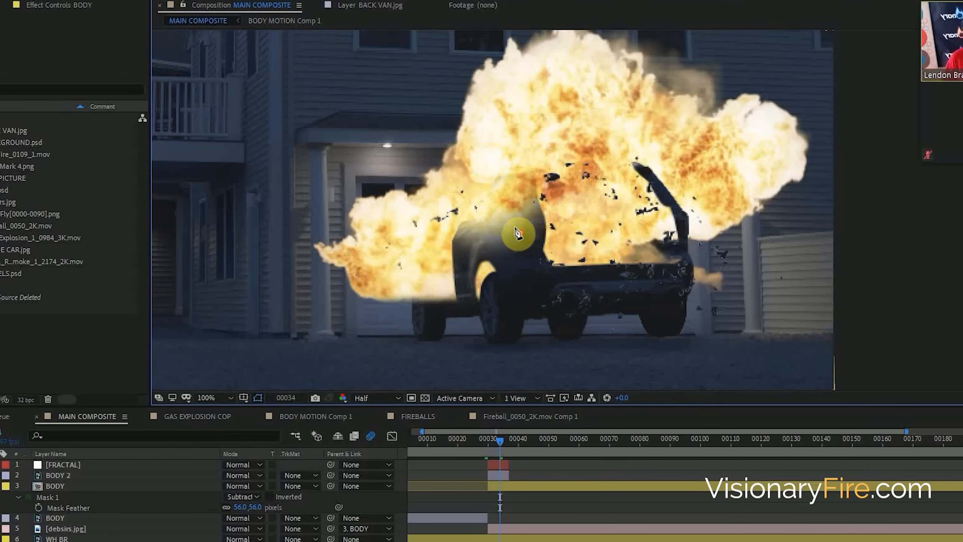
scroll(516, 231, up, 2)
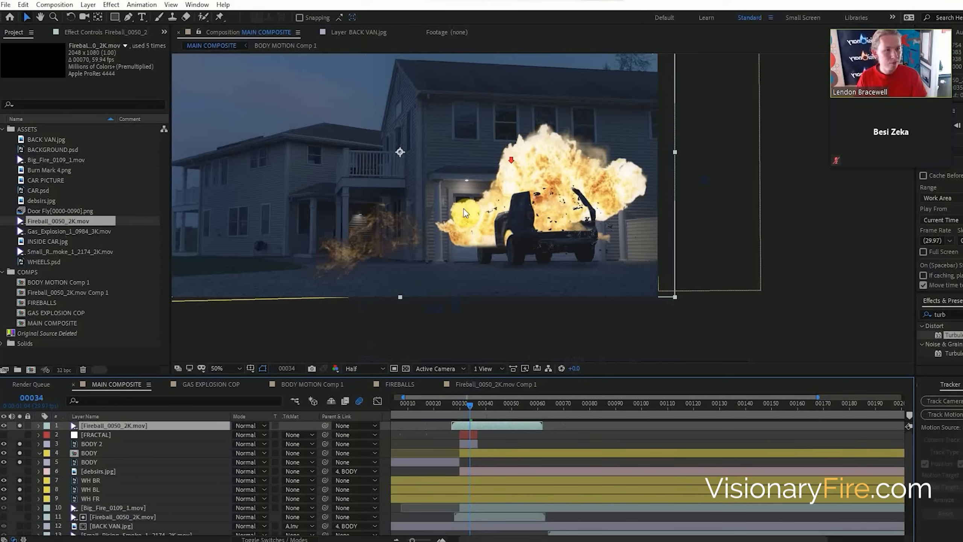
drag(398, 229, 536, 184)
key(period)
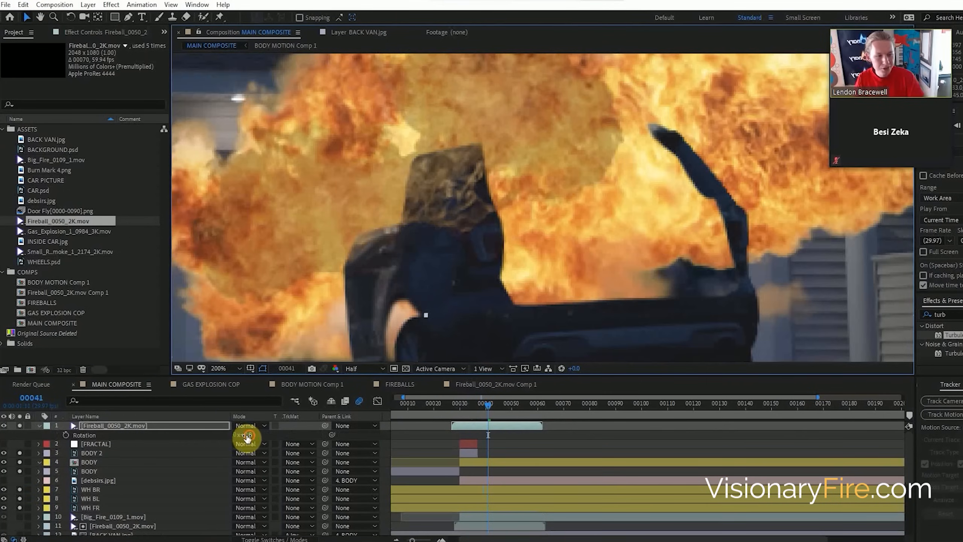
- Rotate the fireball, scale it to 24%, fit it over the front roof edge and place its layer directly above the car's BODY layer
drag(247, 438, 255, 429)
key(s)
drag(431, 120, 402, 201)
click(118, 452)
drag(118, 426, 119, 457)
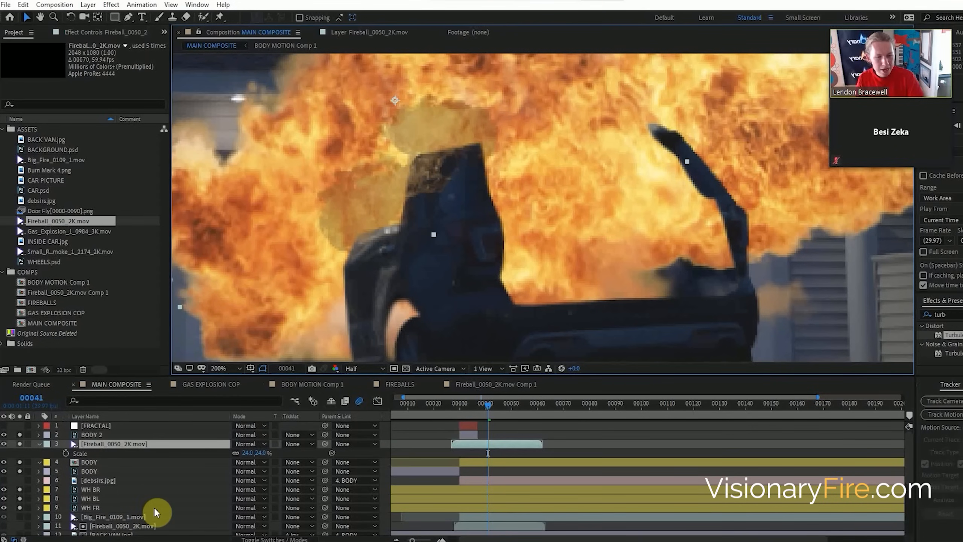
- Set the BODY layer below the fireball to Alpha Inverted Matte "Fireball_0050_2K.mov" and shift the fireball matte lower over the roof
click(101, 462)
click(114, 444)
click(116, 462)
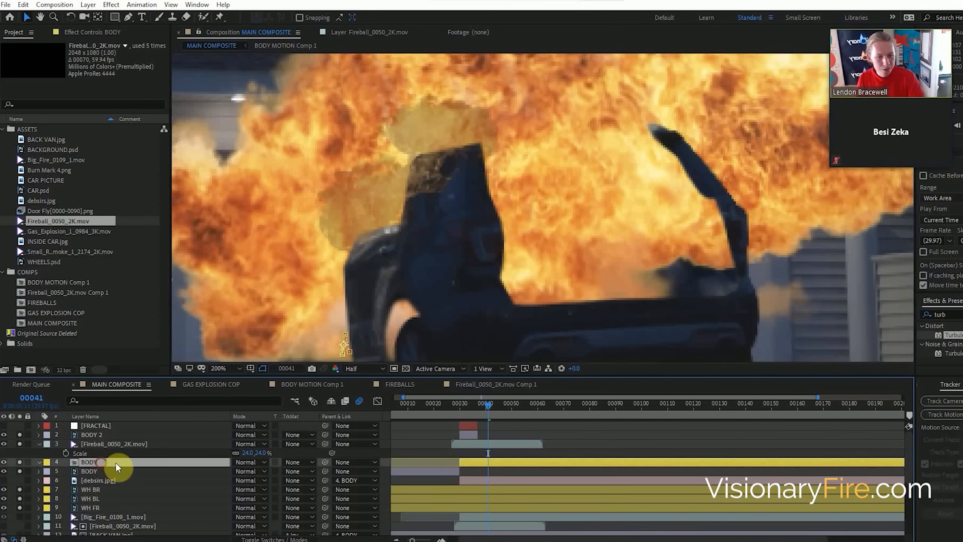
click(298, 462)
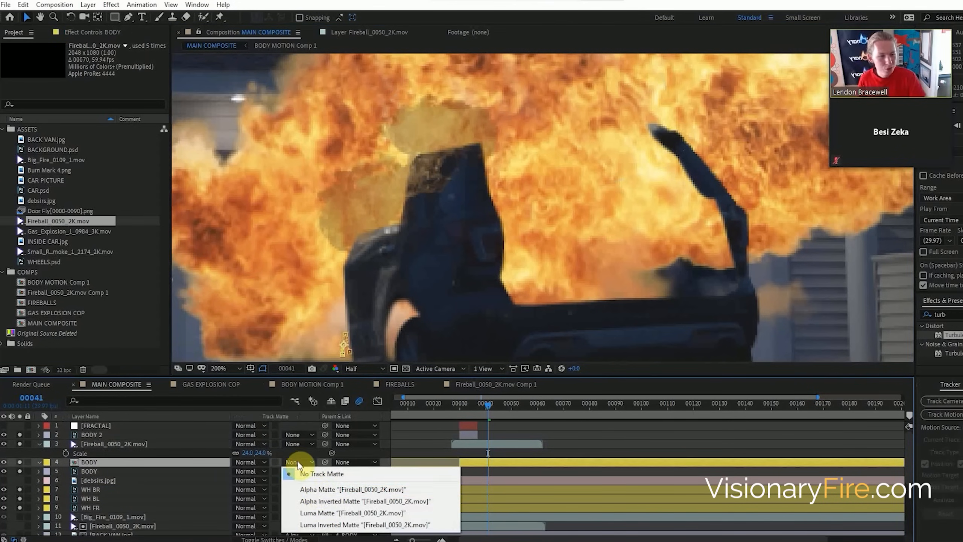
click(322, 501)
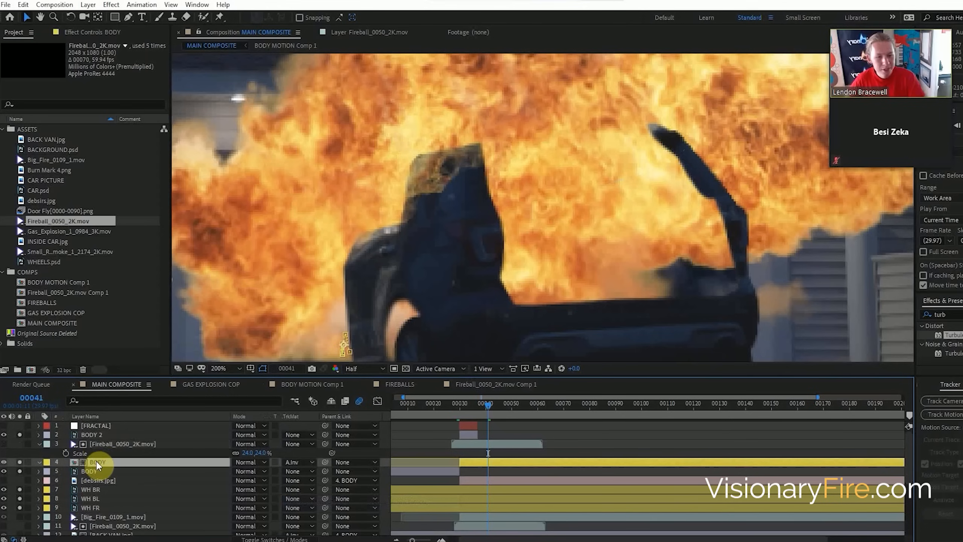
click(103, 441)
drag(394, 196, 378, 213)
- Apply Curves to the fireball matte, raise its Alpha channel curve and nudge the matte on the roof edge
click(956, 312)
text(curve)
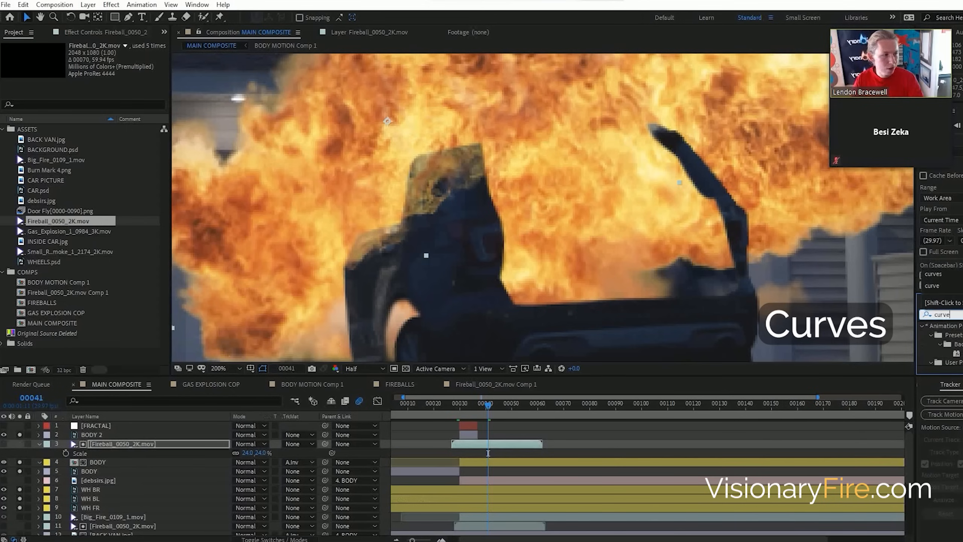
scroll(953, 333, down, 1)
double_click(958, 364)
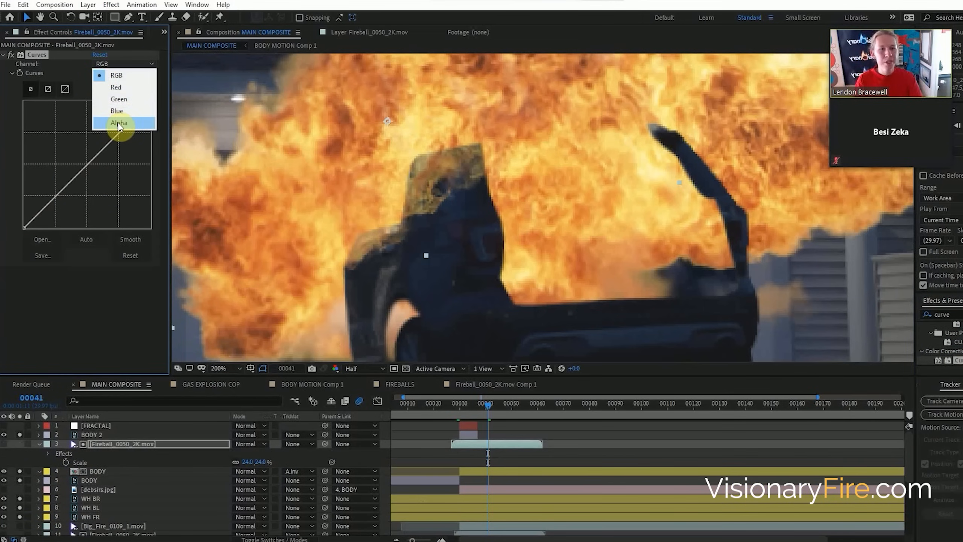
click(116, 122)
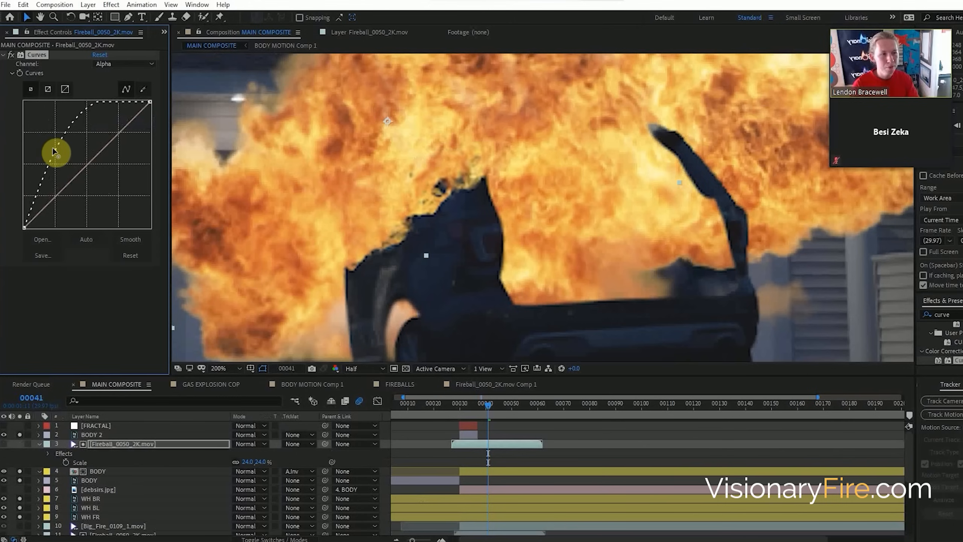
drag(62, 190, 56, 160)
drag(402, 213, 392, 208)
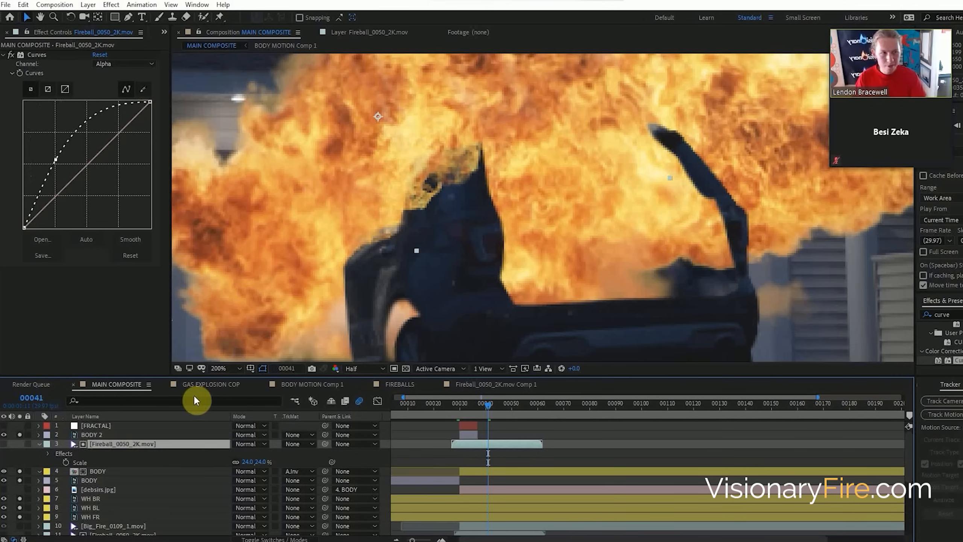
- Duplicate the fireball matte, flip the copy horizontally, move it over the rear side of the front roof and rotate it to 1°
key(ctrl+d)
right_click(419, 165)
right_click(401, 196)
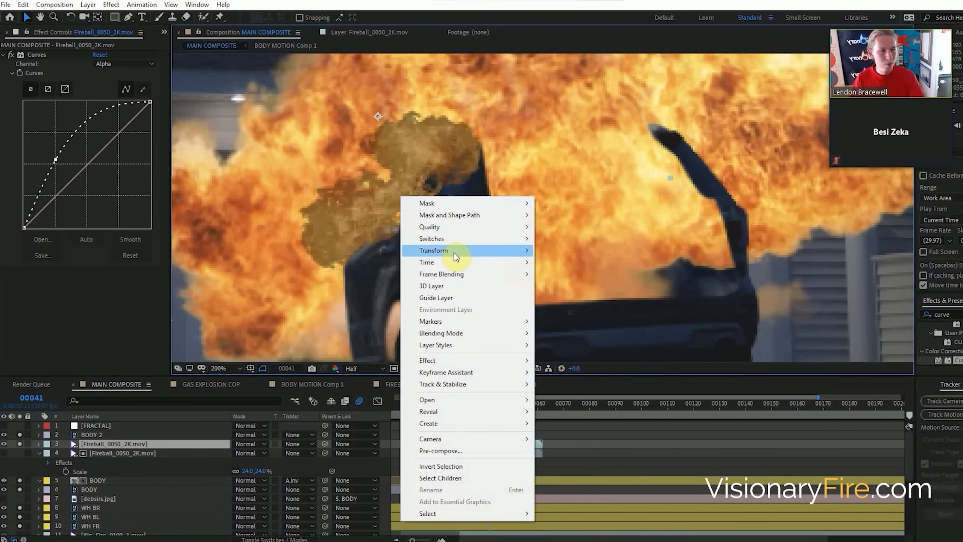
mouse_move(452, 251)
click(559, 340)
drag(430, 207, 520, 190)
key(r)
drag(251, 452, 257, 451)
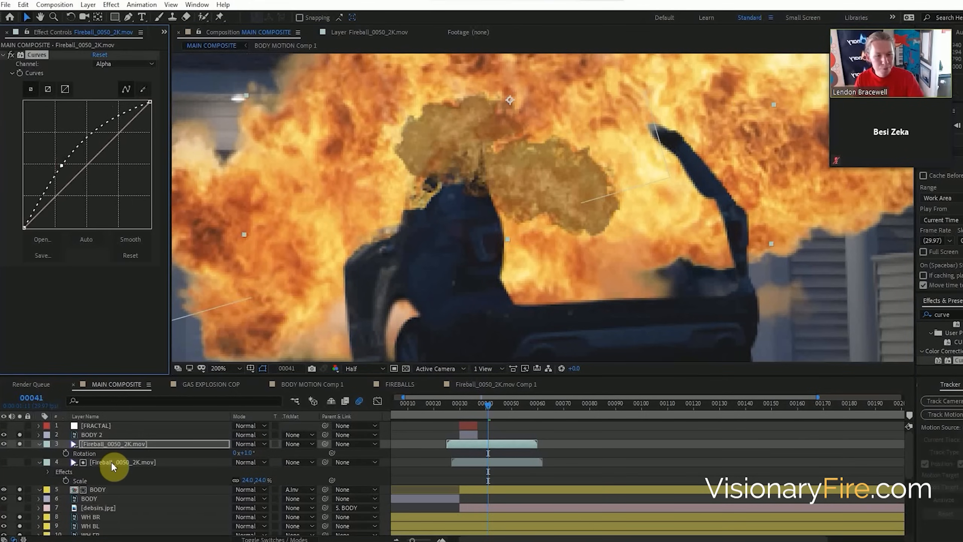
- Pre-compose the two Fireball_0050_2K.mov matte layers with all attributes moved, and hide the resulting matte layer
click(111, 462)
shift+click(111, 442)
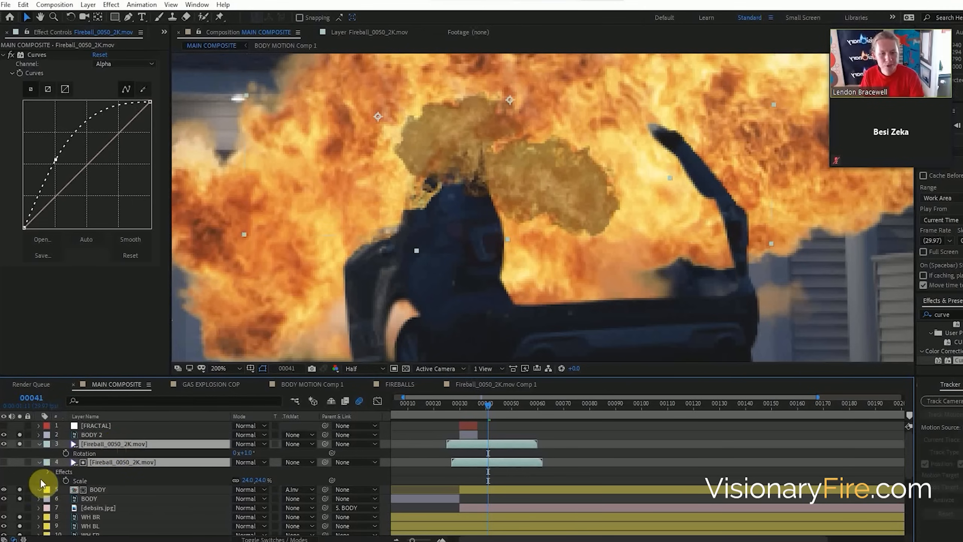
right_click(118, 443)
click(179, 385)
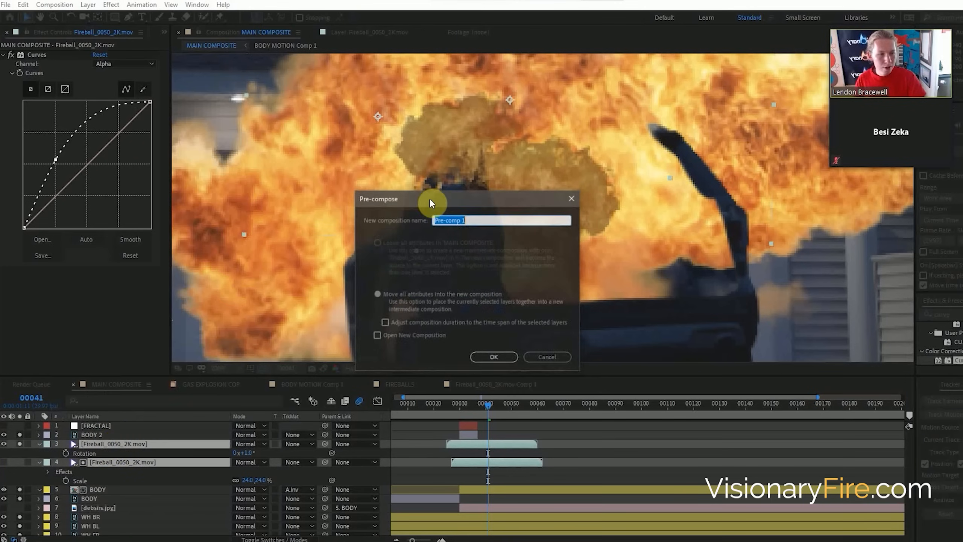
click(494, 357)
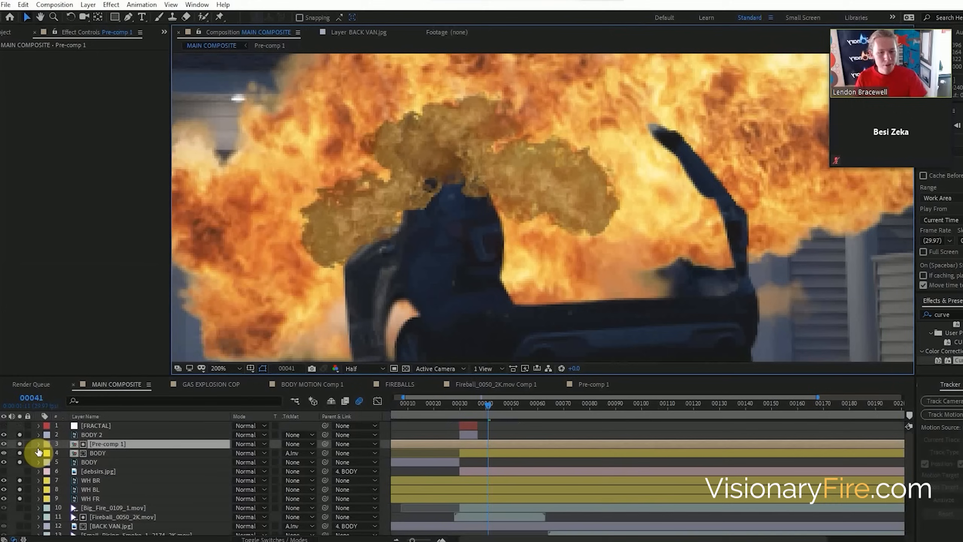
click(3, 445)
mouse_move(489, 408)
mouse_down()
mouse_move(470, 410)
mouse_move(481, 399)
mouse_move(462, 410)
mouse_move(486, 404)
mouse_up()
scroll(552, 133, down, 1)
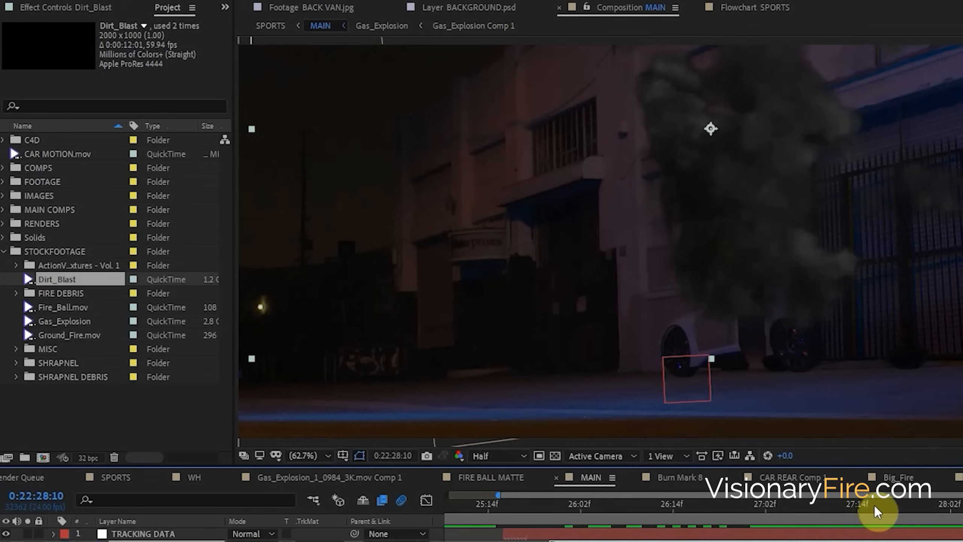
- Examine how the edges of the Dirt_Blast smoke blend with the building across several frames of MAIN
mouse_move(877, 512)
mouse_down()
mouse_move(756, 518)
mouse_move(815, 511)
mouse_move(891, 482)
mouse_move(880, 454)
mouse_move(770, 500)
mouse_up()
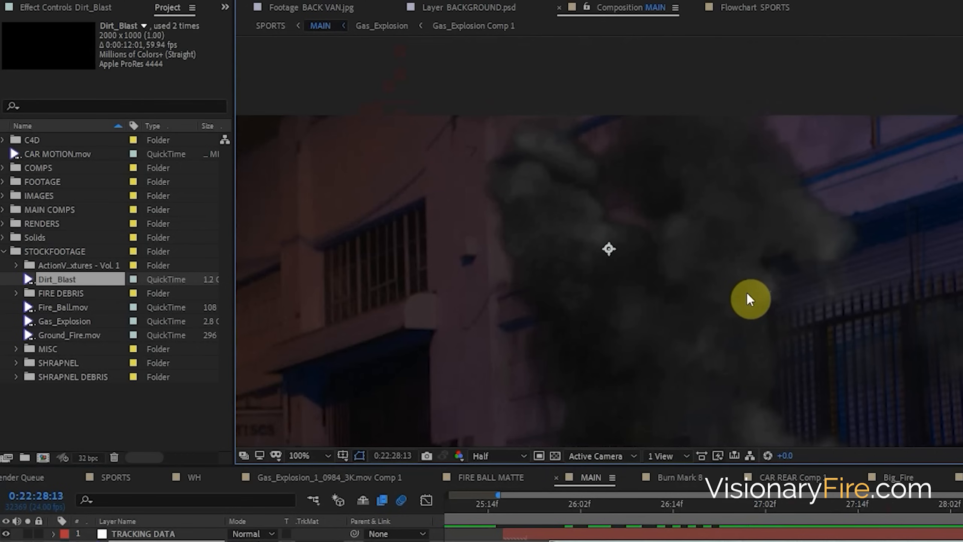
drag(736, 285, 724, 306)
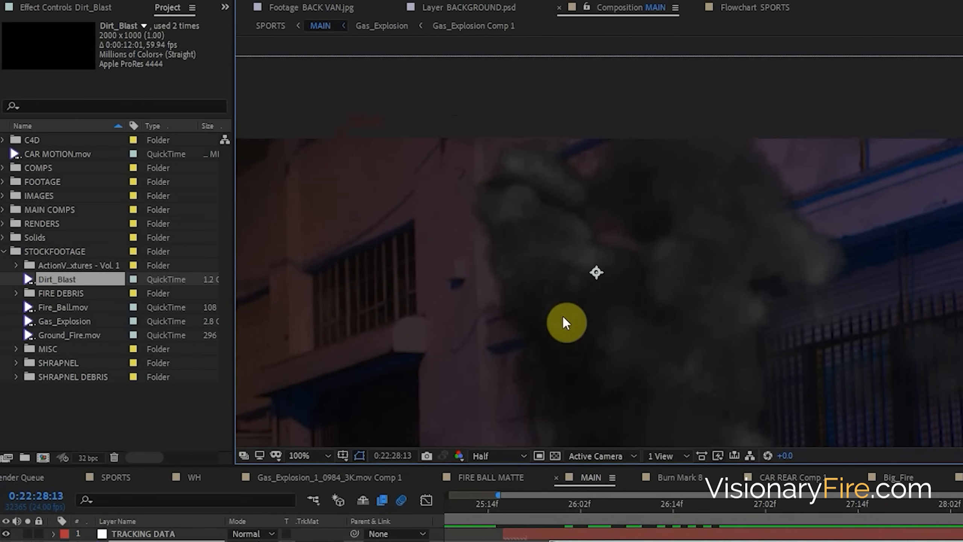
drag(723, 275, 726, 258)
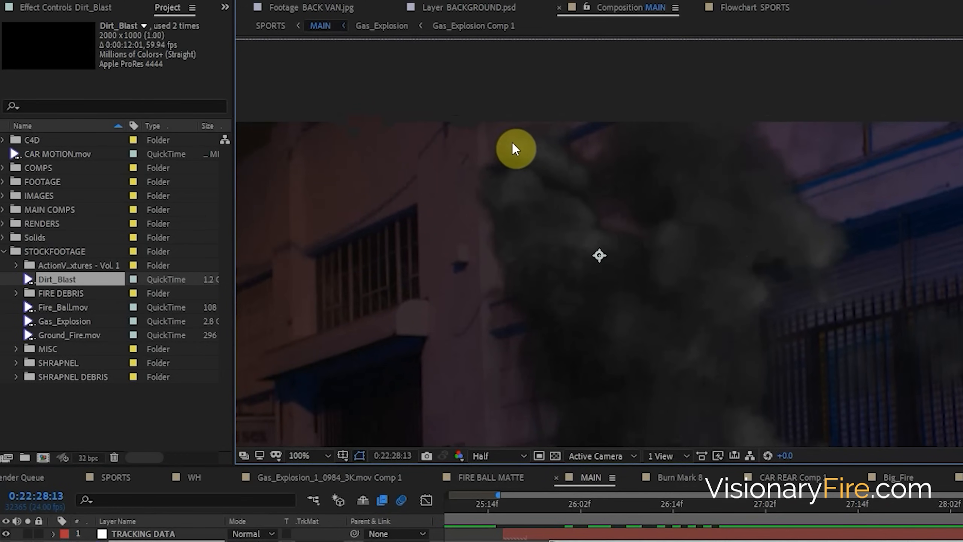
key(space)
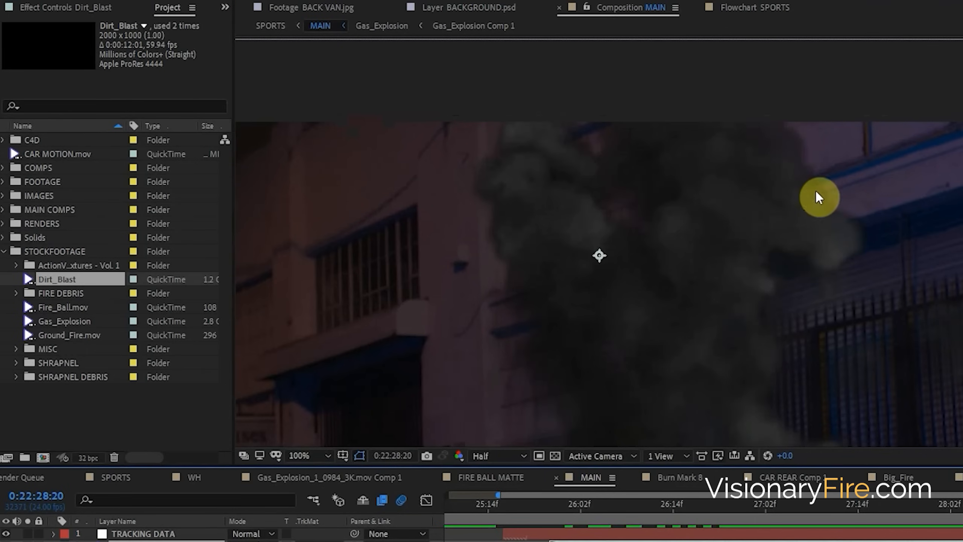
drag(564, 250, 698, 268)
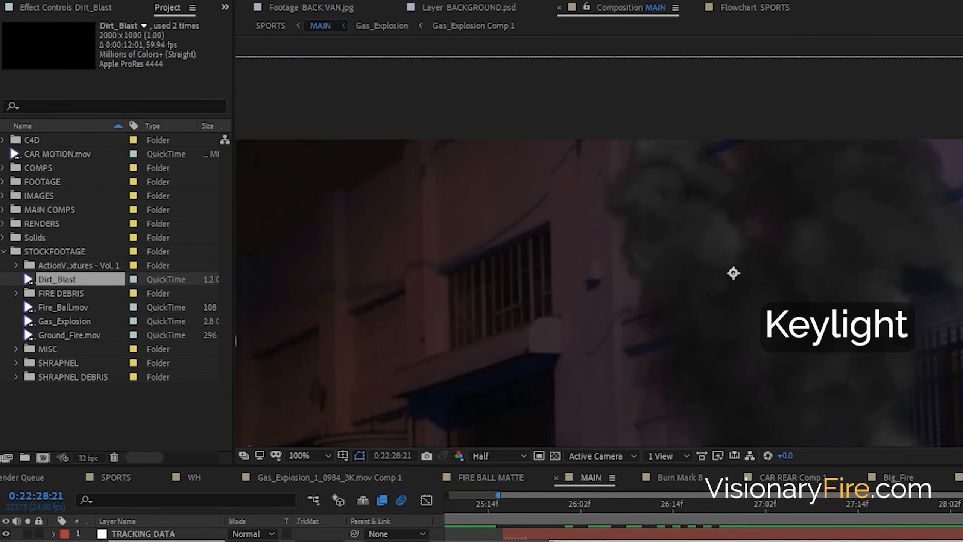
- Apply Keylight (1.2) to Dirt_Blast, enable Edge Colour Correction and set its Brightness to 30
click(178, 508)
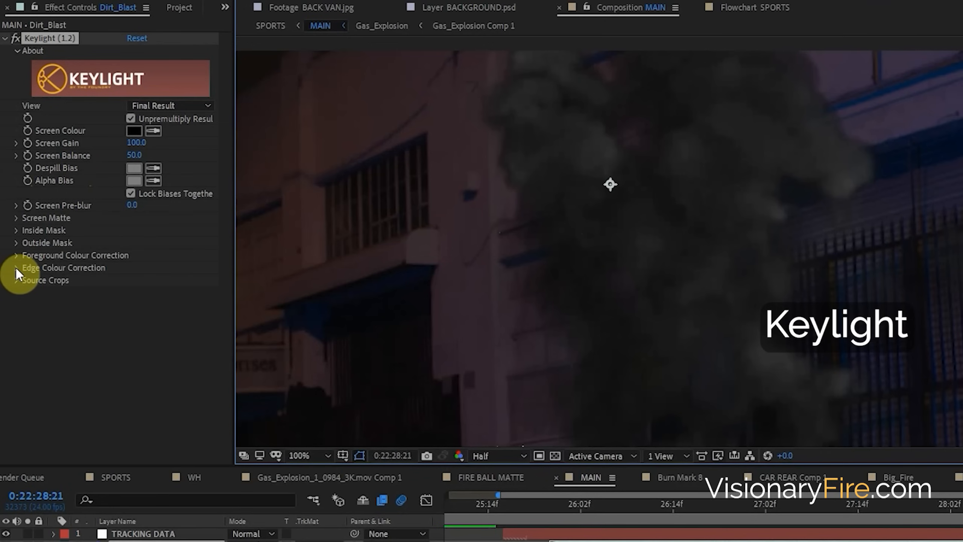
click(16, 268)
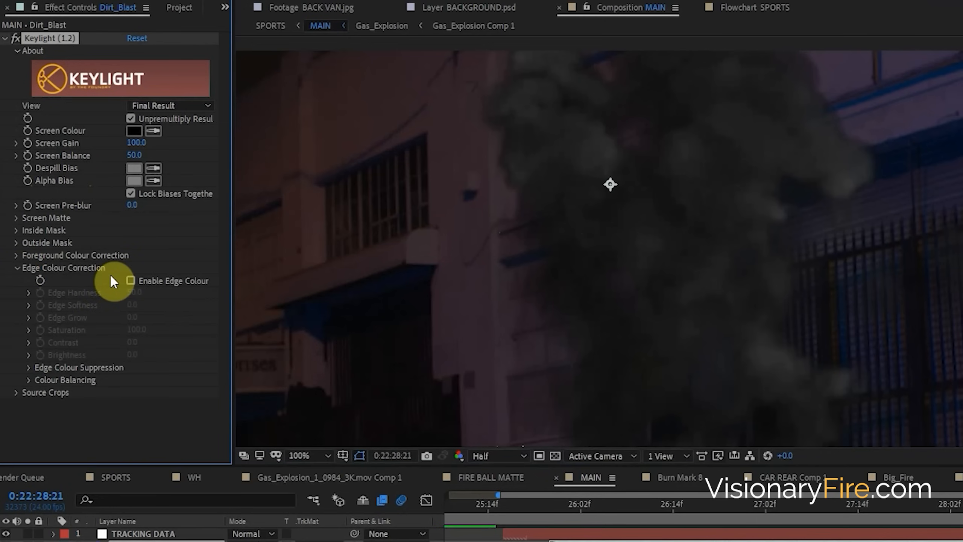
click(131, 280)
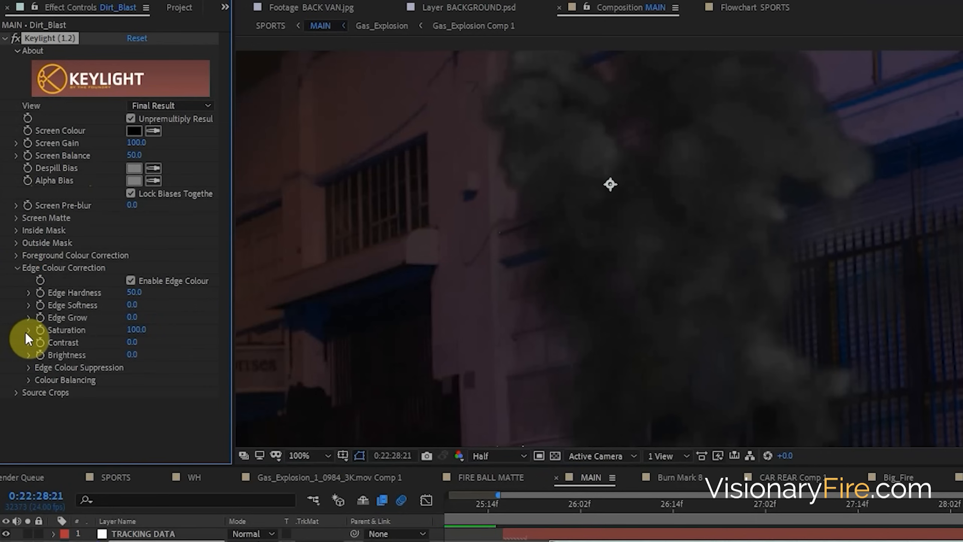
drag(133, 354, 152, 355)
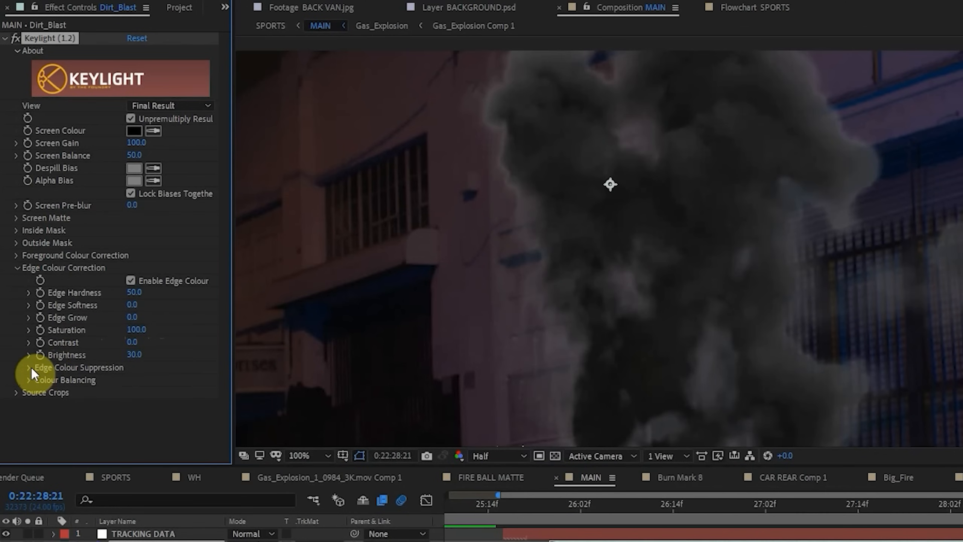
- Tint the smoke's edges magenta through Keylight's Colour Balancing with Hue 300.7 and Sat 9.3
click(29, 380)
scroll(30, 383, down, 1)
mouse_move(119, 426)
mouse_down()
mouse_move(166, 429)
mouse_move(168, 399)
mouse_up()
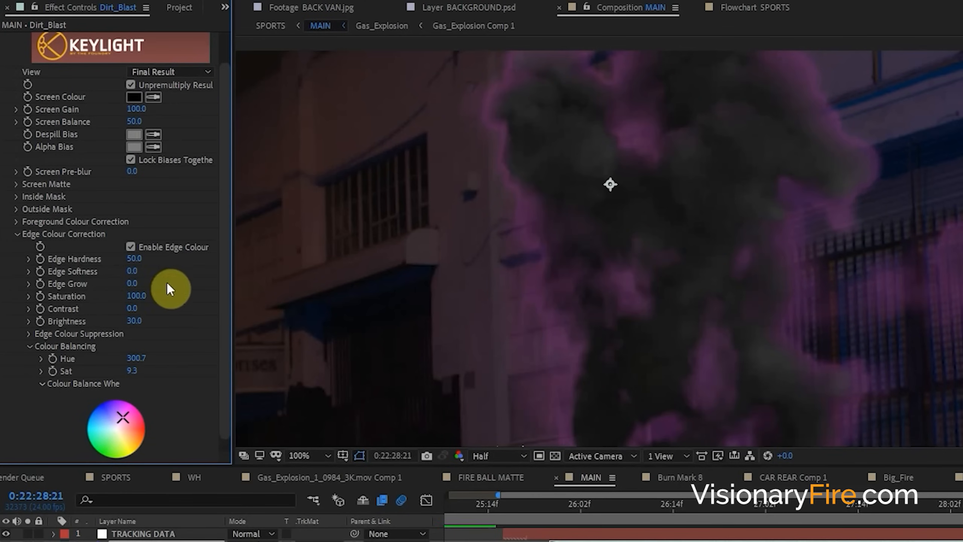
- Reset Keylight on Dirt_Blast, re-enable Edge Colour Correction and set its Brightness to 7
scroll(85, 217, up, 1)
click(137, 38)
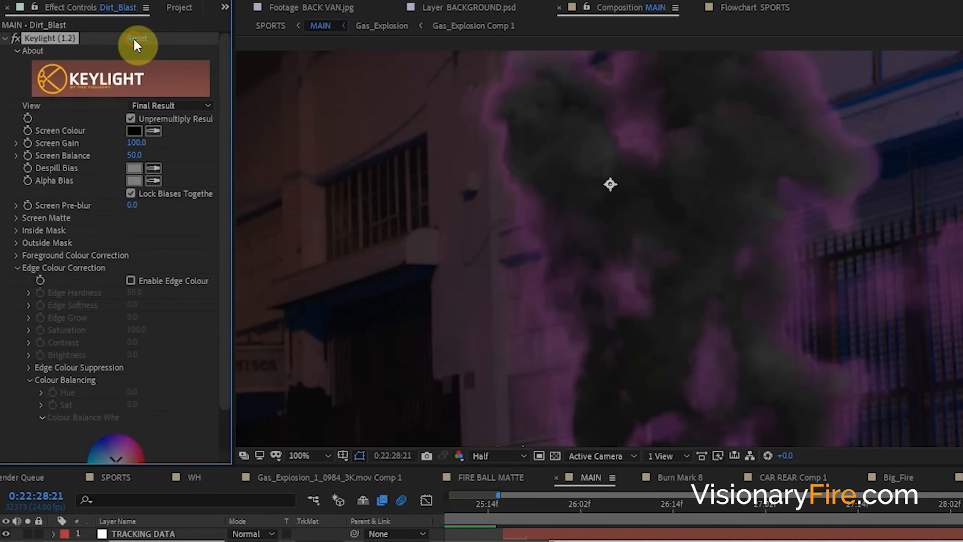
click(130, 280)
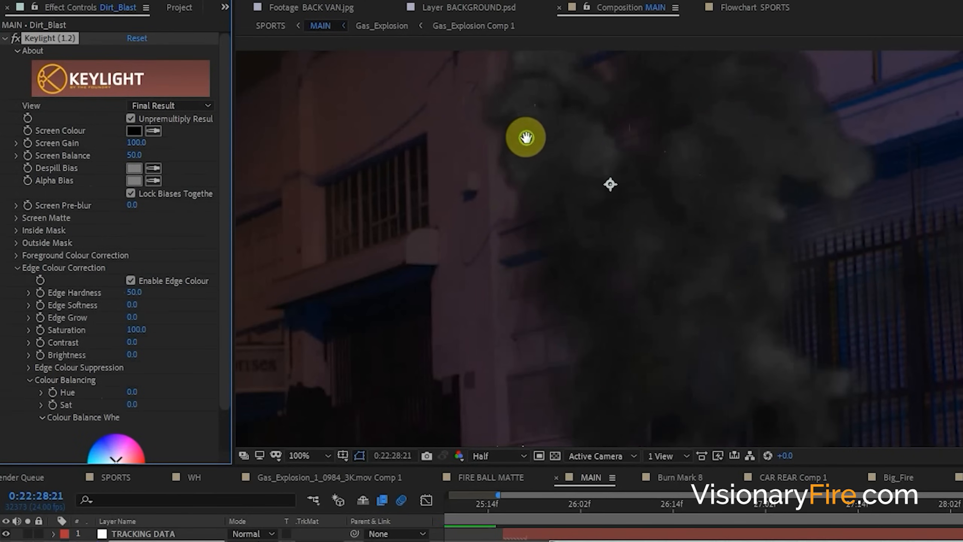
drag(527, 136, 497, 186)
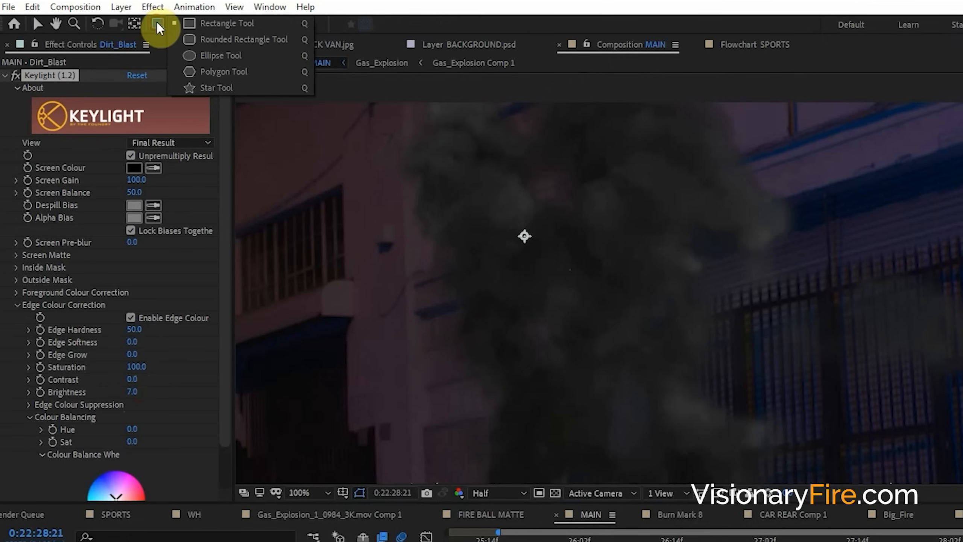
- Draw a closed seven-point mask with the Pen tool around the left side of the Dirt_Blast smoke, extending above the frame
click(101, 31)
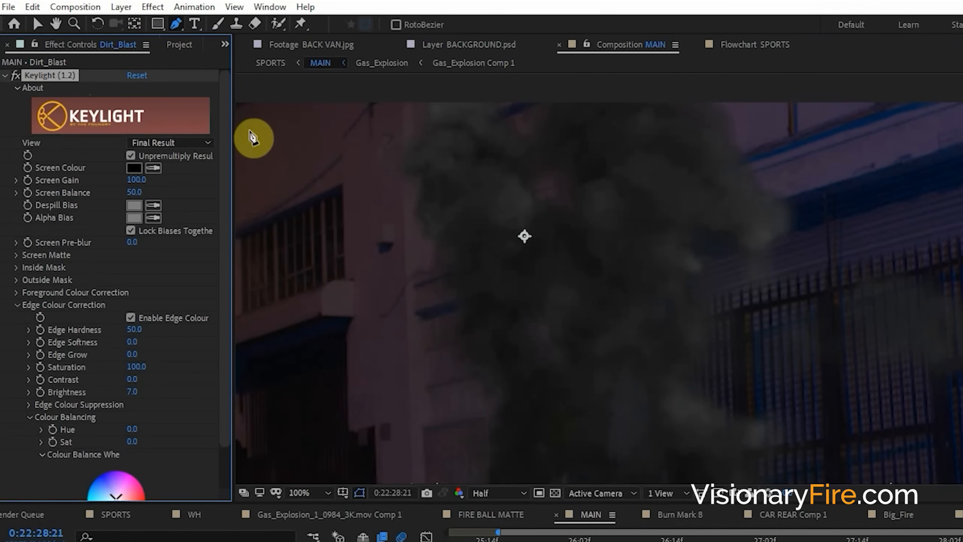
click(384, 364)
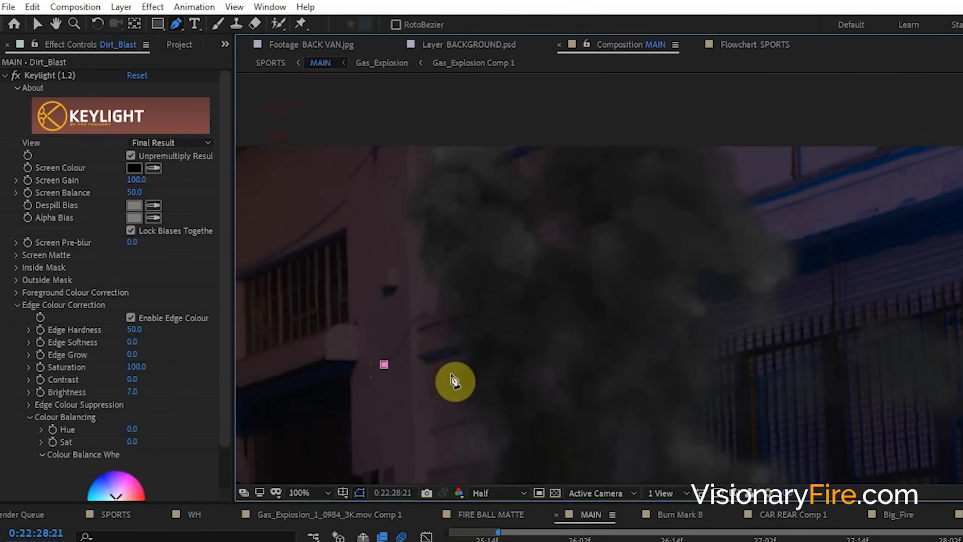
click(453, 384)
click(549, 319)
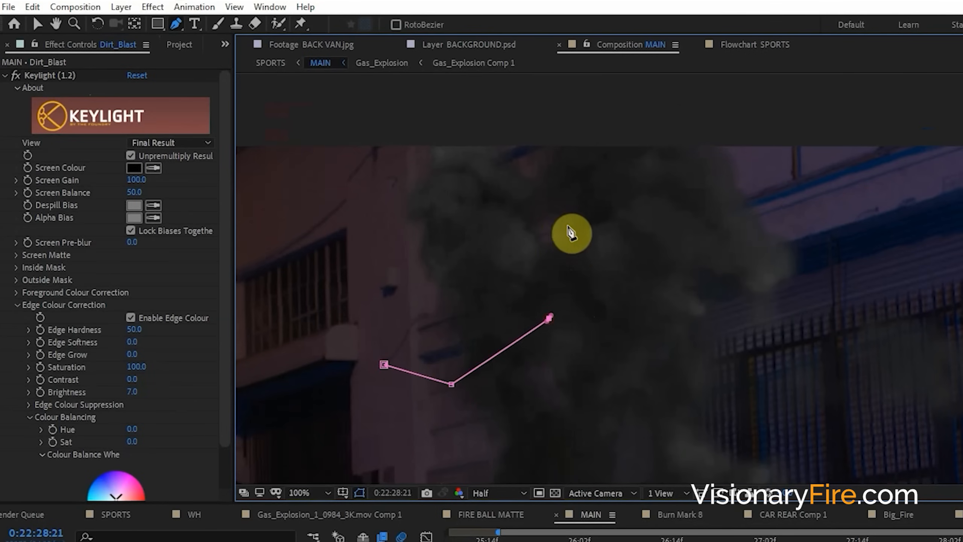
scroll(523, 187, up, 3)
click(523, 171)
click(371, 153)
click(355, 233)
click(361, 328)
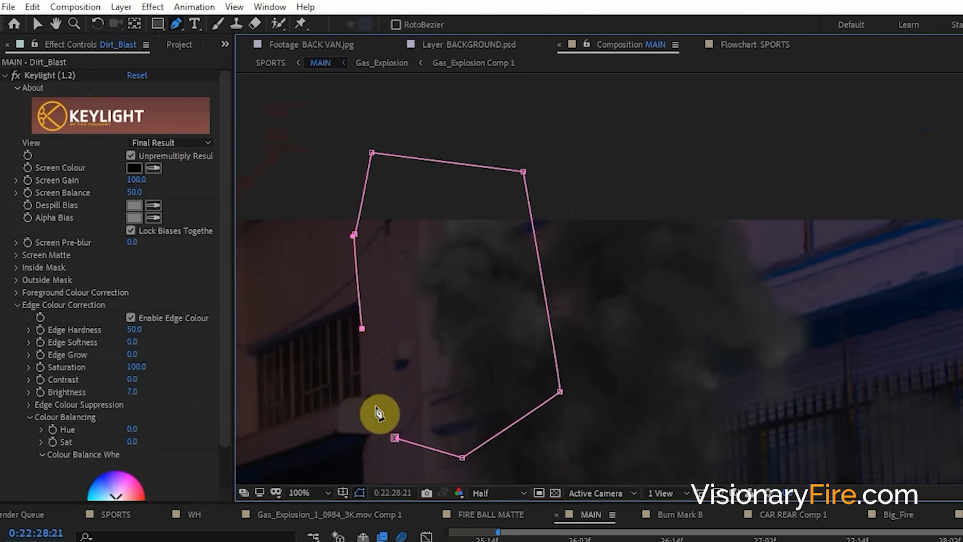
click(394, 437)
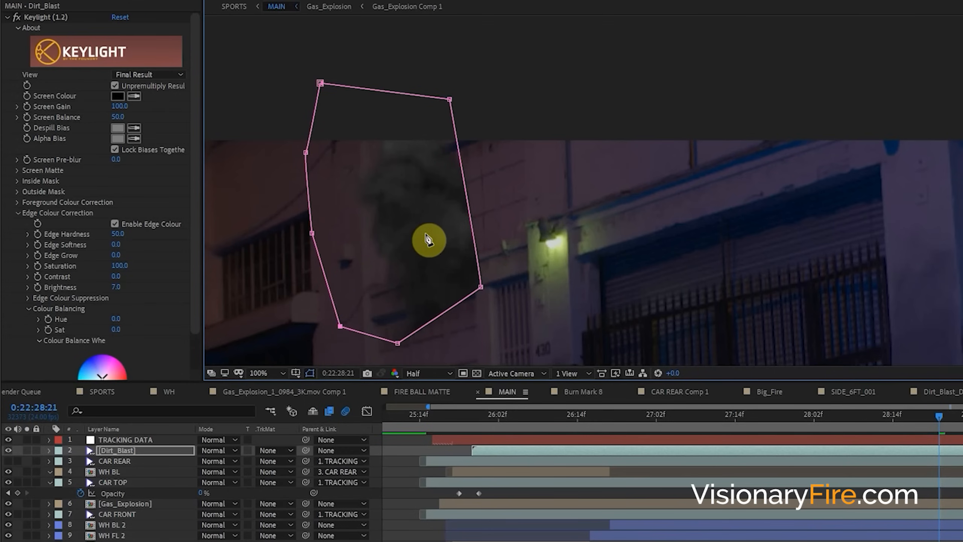
- Add a mask reference in Keylight's Compositing Options on Dirt_Blast and assign it to Mask 1
click(40, 17)
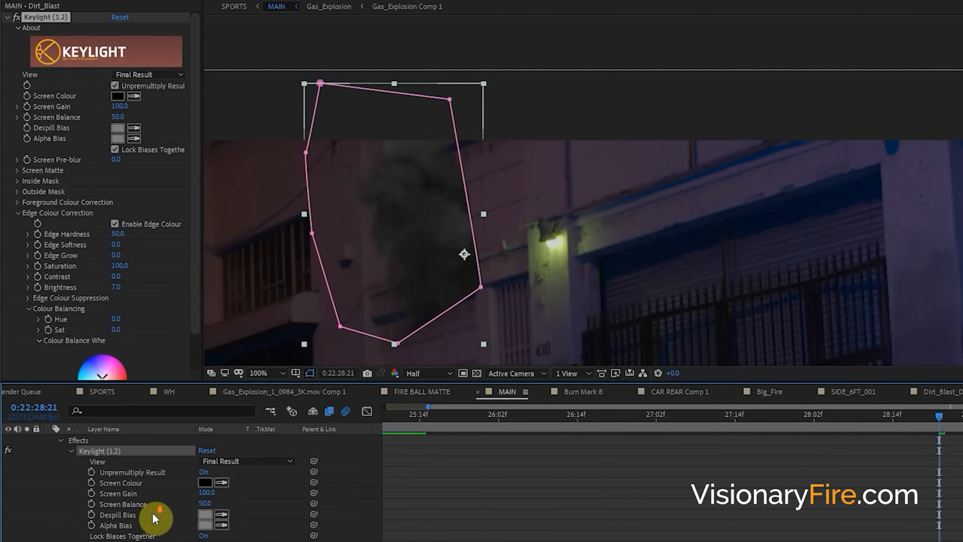
scroll(152, 513, down, 6)
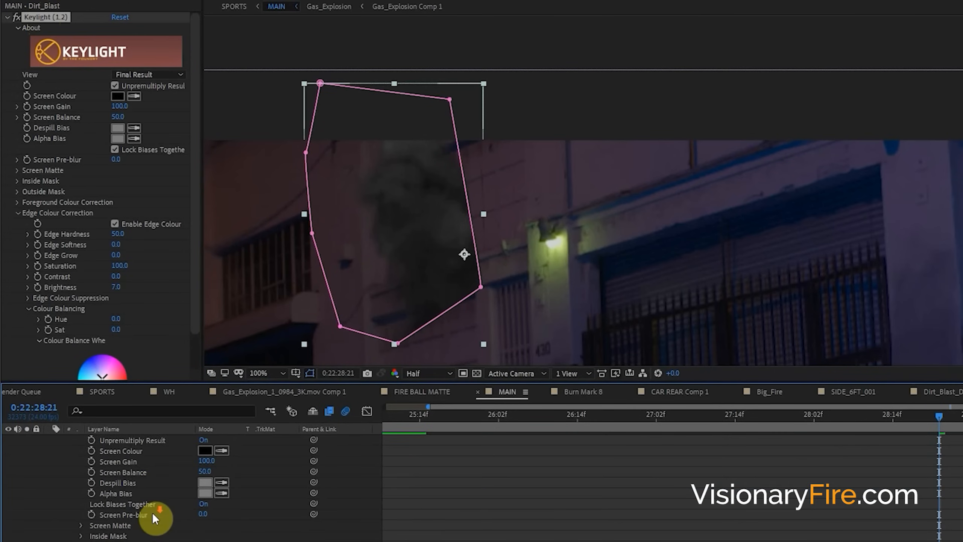
scroll(166, 462, up, 2)
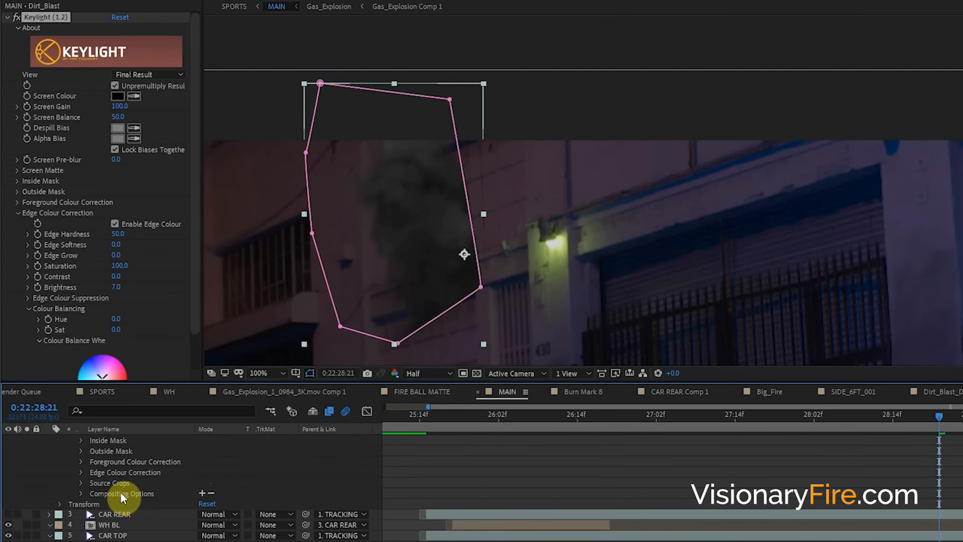
click(201, 491)
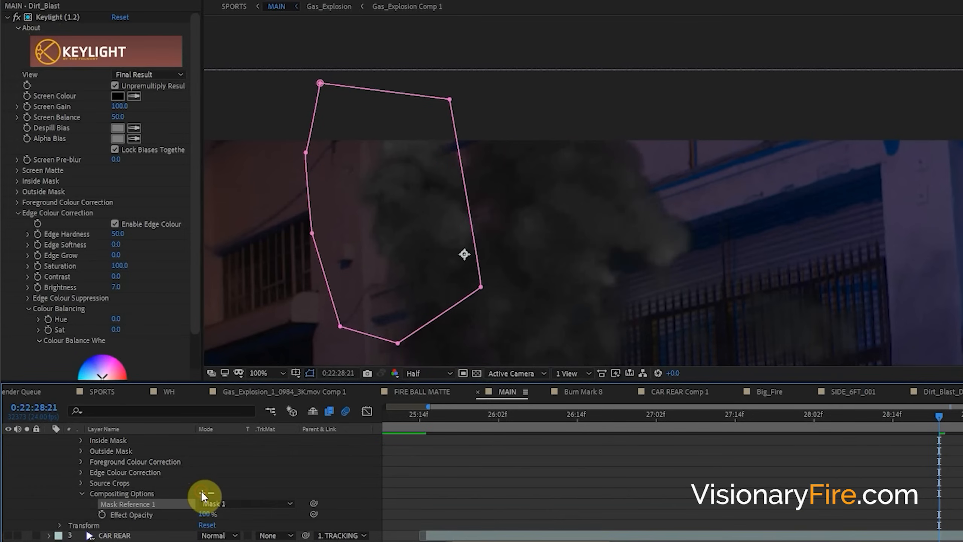
click(226, 504)
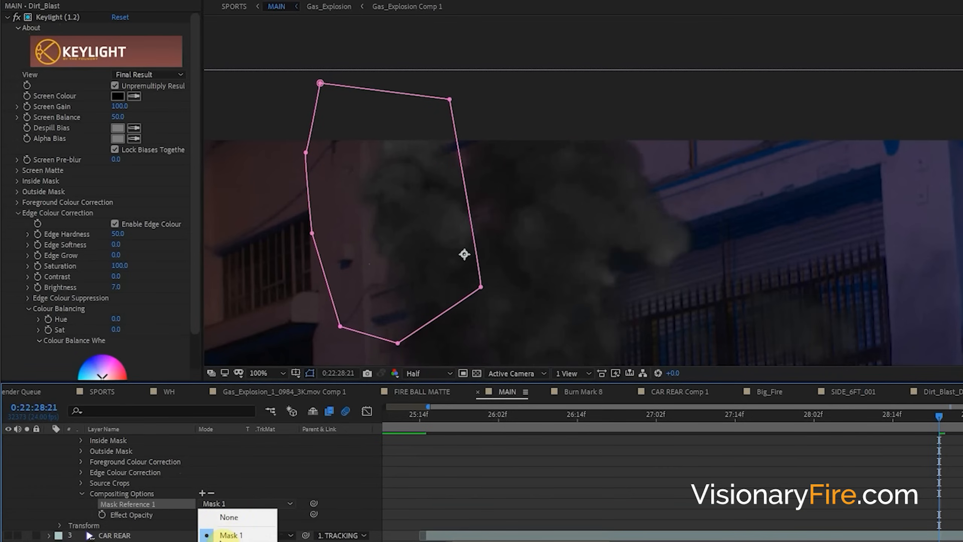
click(336, 484)
- Compare the left edge of the Dirt_Blast smoke with Keylight switched off and on
click(16, 16)
click(17, 17)
click(17, 17)
click(17, 17)
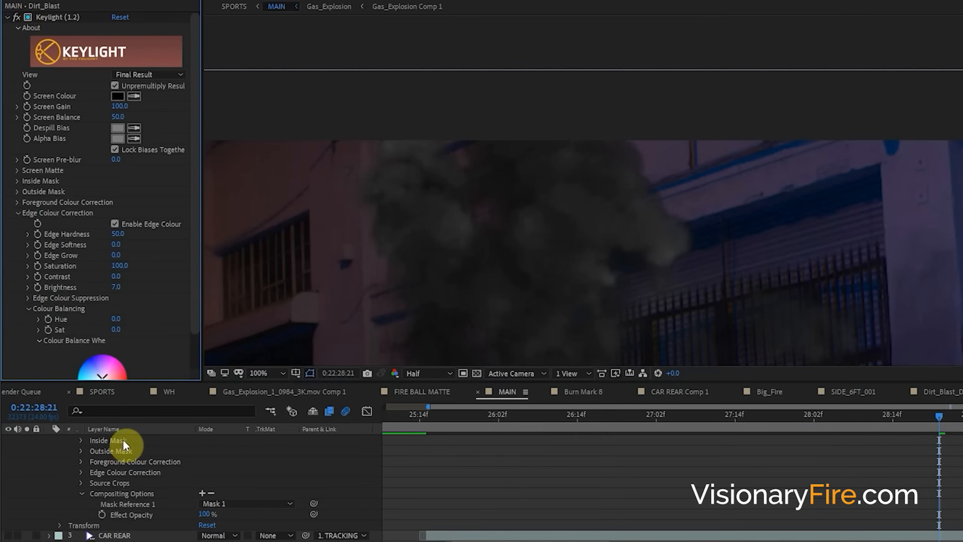
- Set Mask 1's feather to 80 pixels and pull the mask's lowest point further down the smoke
scroll(113, 470, up, 5)
click(109, 471)
drag(353, 242, 383, 232)
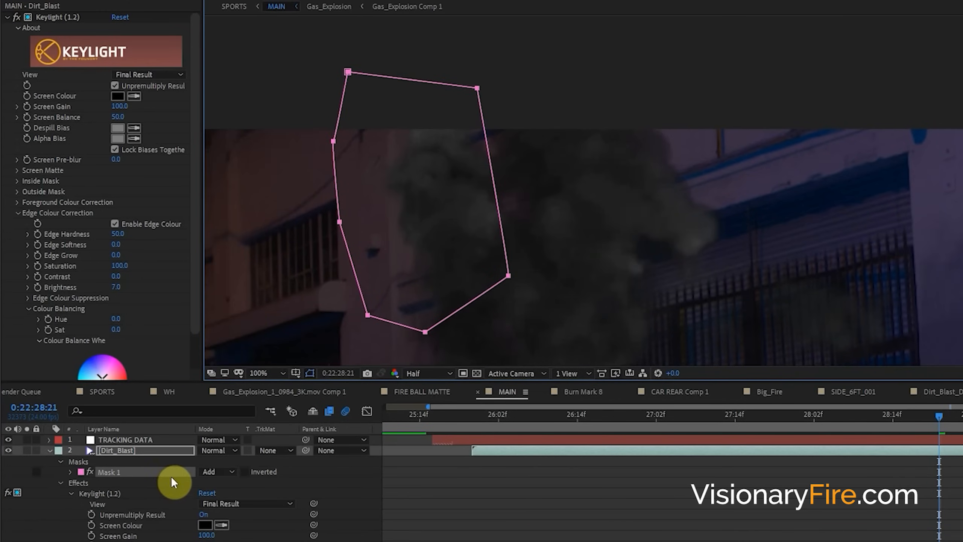
key(f)
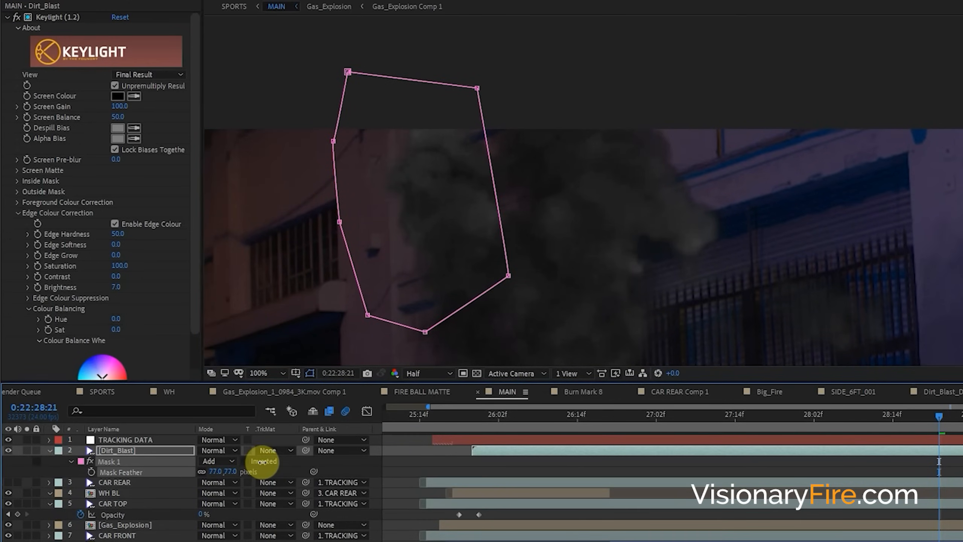
drag(425, 306, 400, 258)
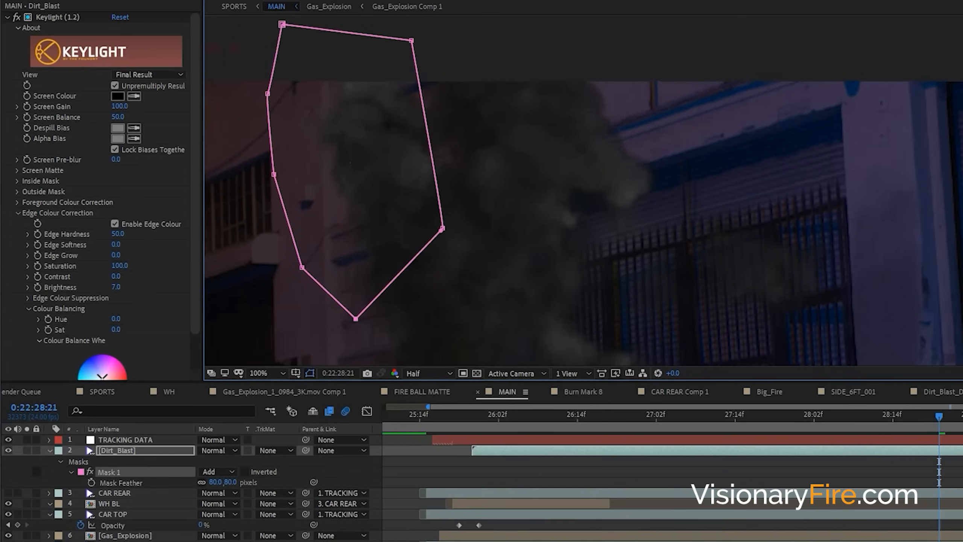
- Draw a second closed seven-point mask around the right side of the Dirt_Blast smoke, extending above the frame
drag(610, 102, 574, 103)
click(588, 59)
click(529, 69)
click(487, 177)
click(528, 252)
click(608, 235)
click(682, 211)
click(696, 120)
click(587, 59)
- Add a second mask reference to Keylight's Compositing Options, using Mask 2
click(58, 18)
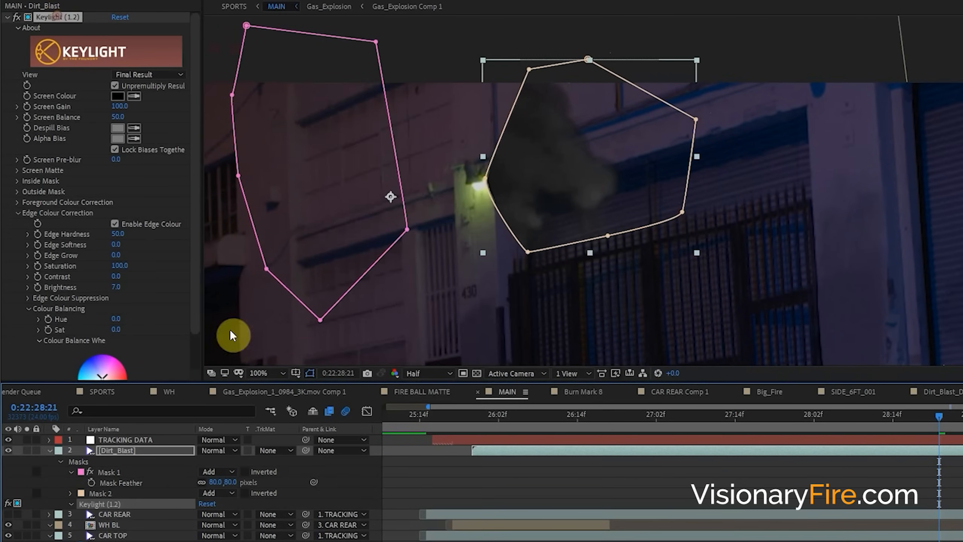
click(72, 504)
scroll(170, 509, down, 6)
click(203, 482)
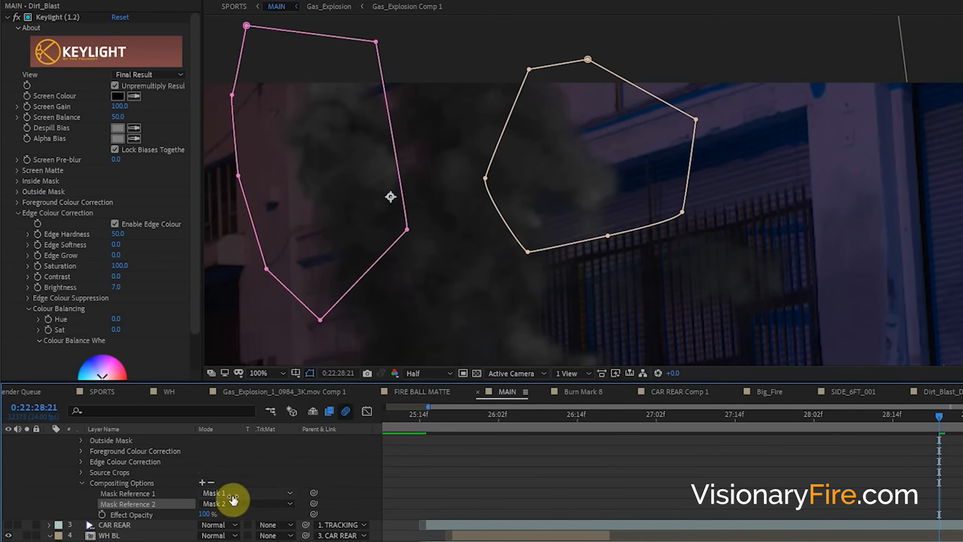
click(15, 20)
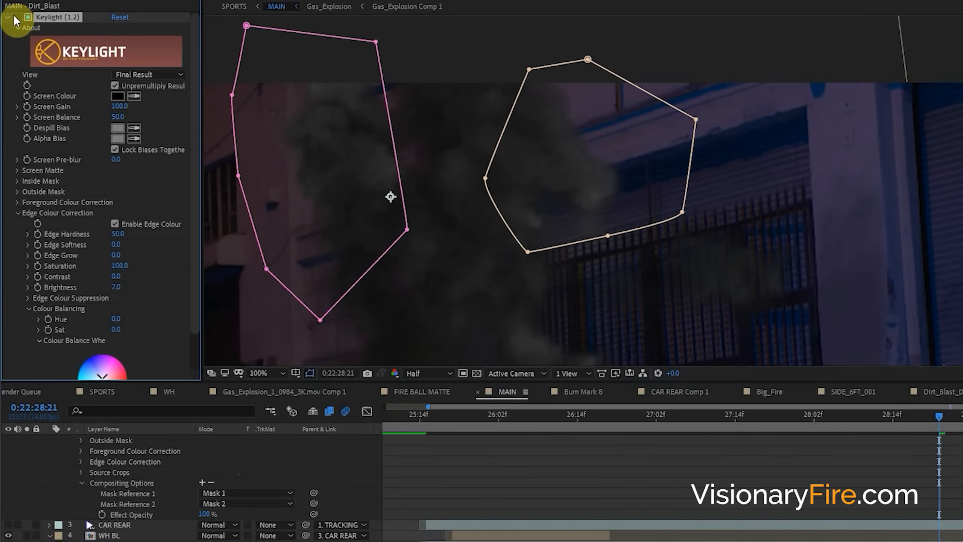
- Bend Mask 2's lower-left corner into a curve and expose the feather settings of both masks
drag(531, 251, 531, 272)
scroll(152, 474, up, 5)
scroll(152, 473, down, 8)
scroll(135, 454, up, 3)
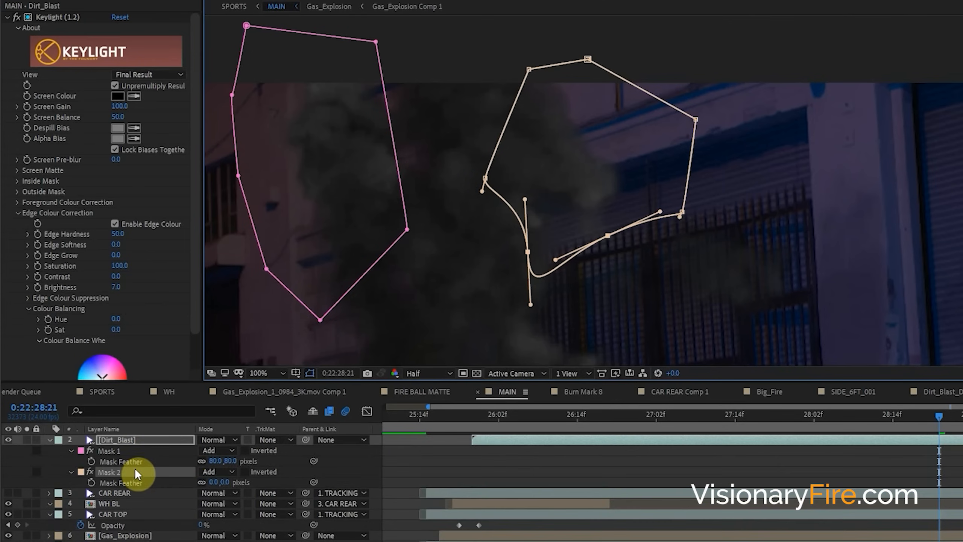
click(135, 472)
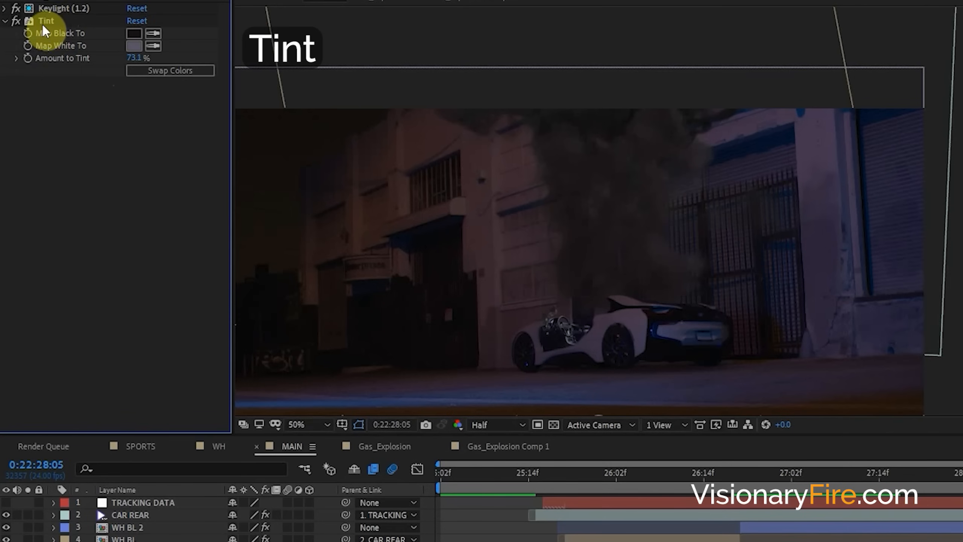
- Adjust the Tint effect's Amount to Tint on the smoke
click(44, 21)
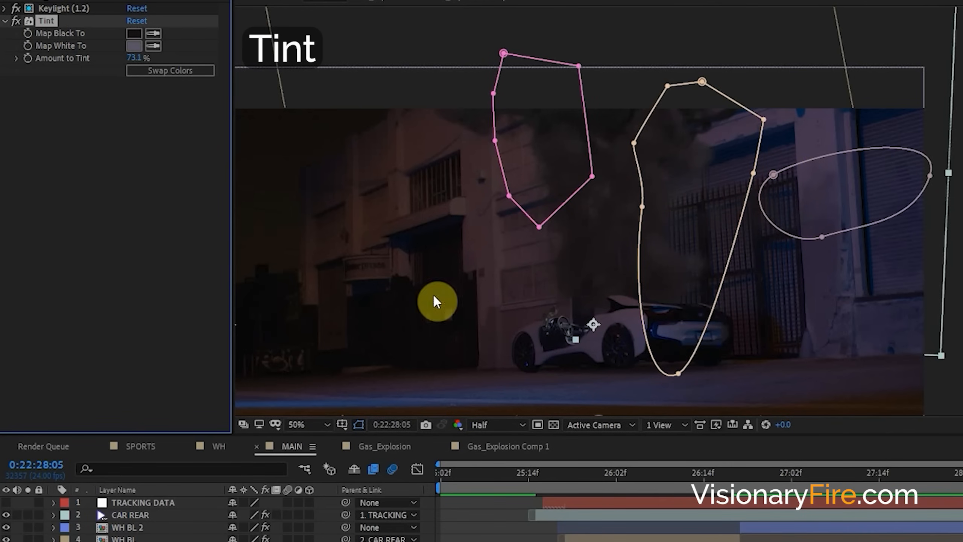
drag(134, 58, 299, 67)
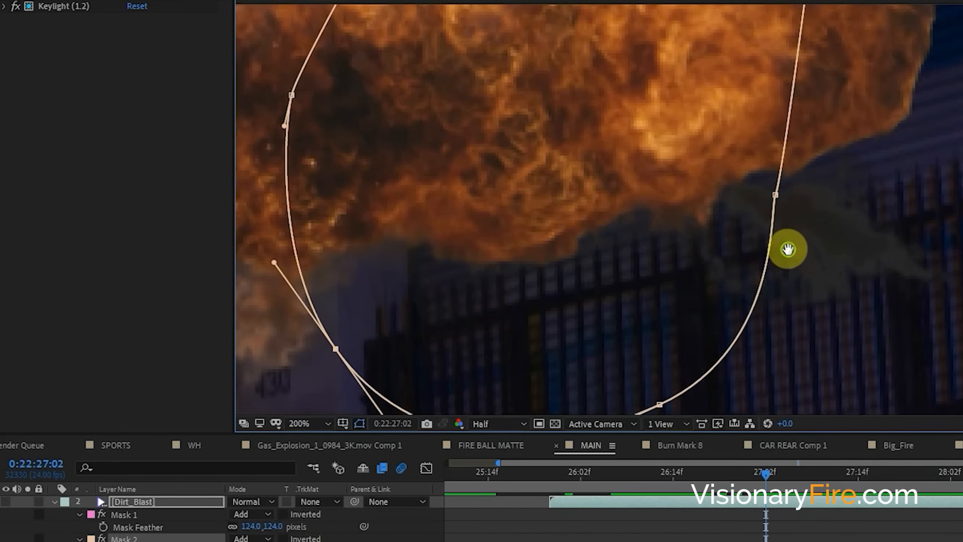
scroll(791, 254, down, 2)
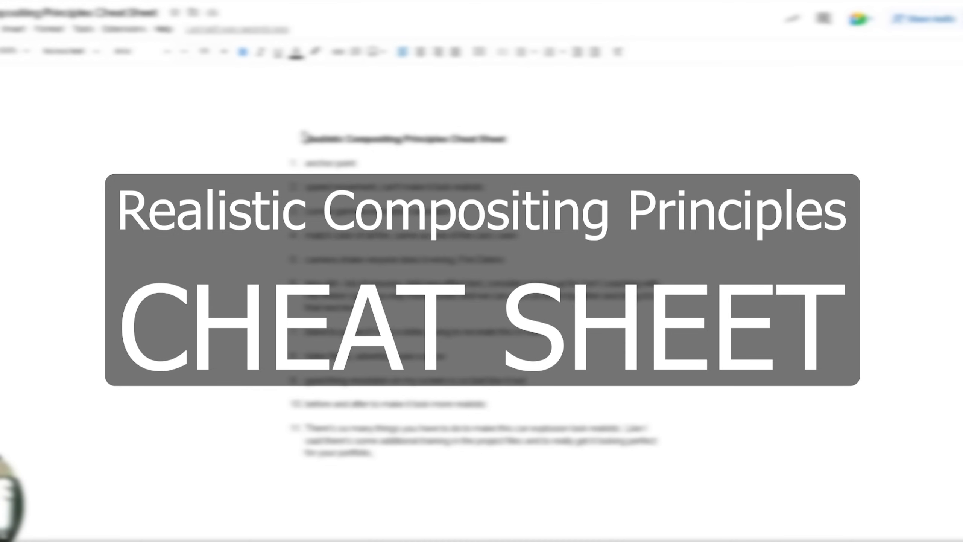
- Switch to the Realistic Compositing Principles Cheat Sheet document and go through its numbered points
drag(305, 137, 395, 357)
drag(308, 224, 499, 440)
scroll(482, 304, down, 2)
scroll(482, 303, up, 2)
click(307, 198)
drag(306, 186, 457, 380)
click(306, 370)
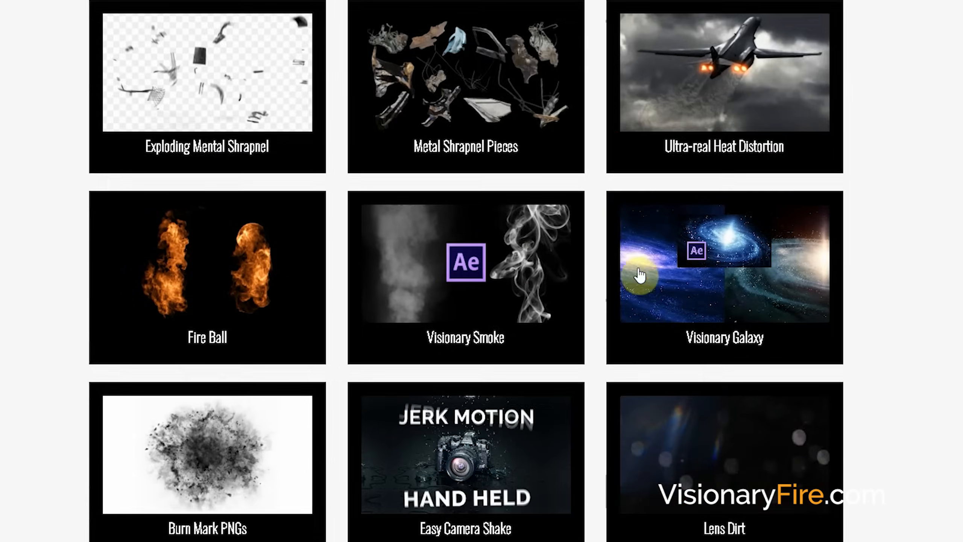
- Switch to the asset web page and browse its gallery of visual effects elements
scroll(639, 275, down, 4)
click(457, 305)
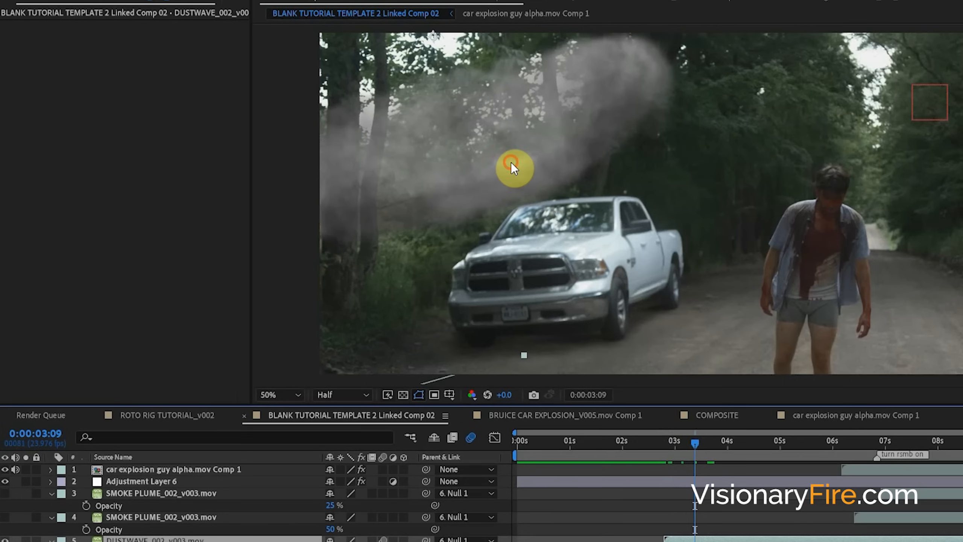
- Place the DUSTWAVE_002_v003.mov dust cloud low around the truck, comparing the shot with the layer hidden and shown
drag(510, 166, 651, 319)
click(6, 539)
click(6, 539)
click(6, 539)
click(6, 539)
drag(656, 317, 647, 318)
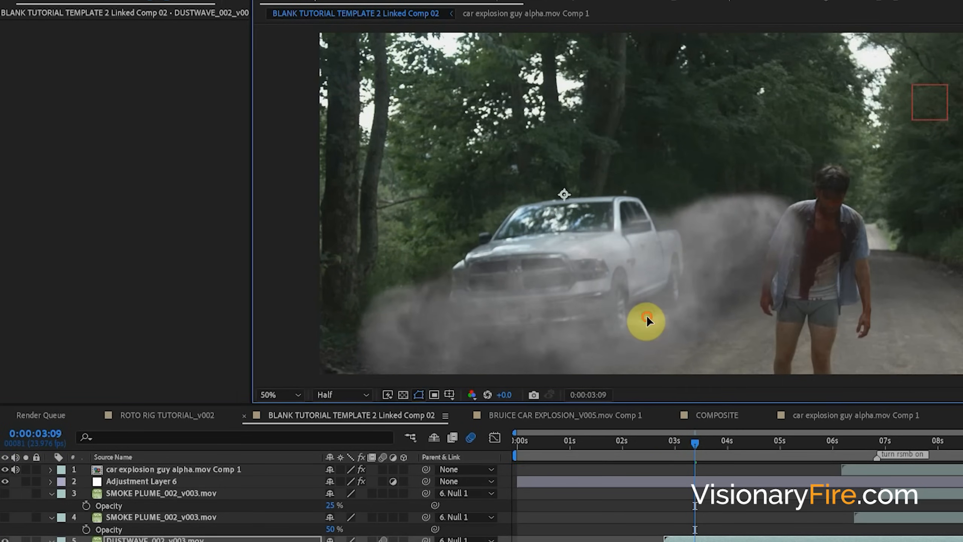
drag(690, 284, 706, 254)
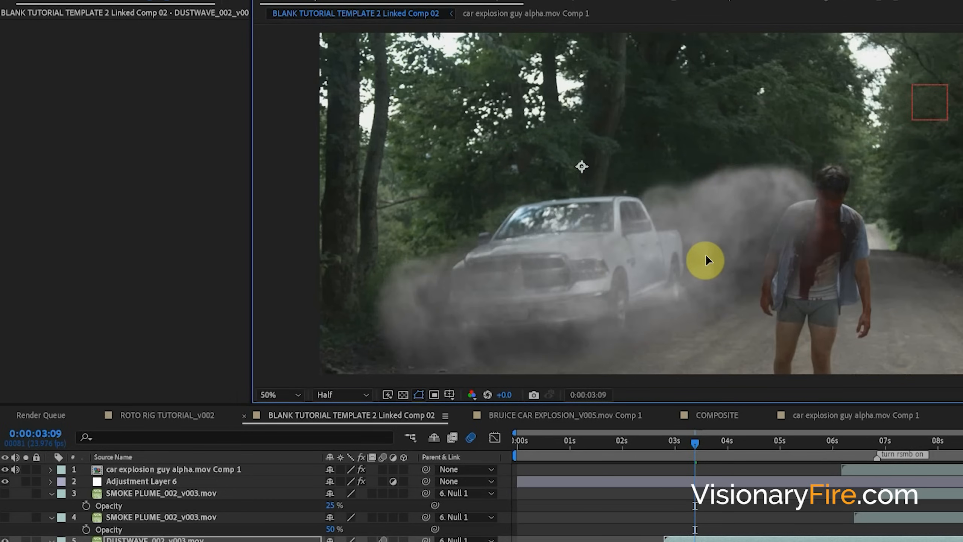
scroll(706, 254, up, 2)
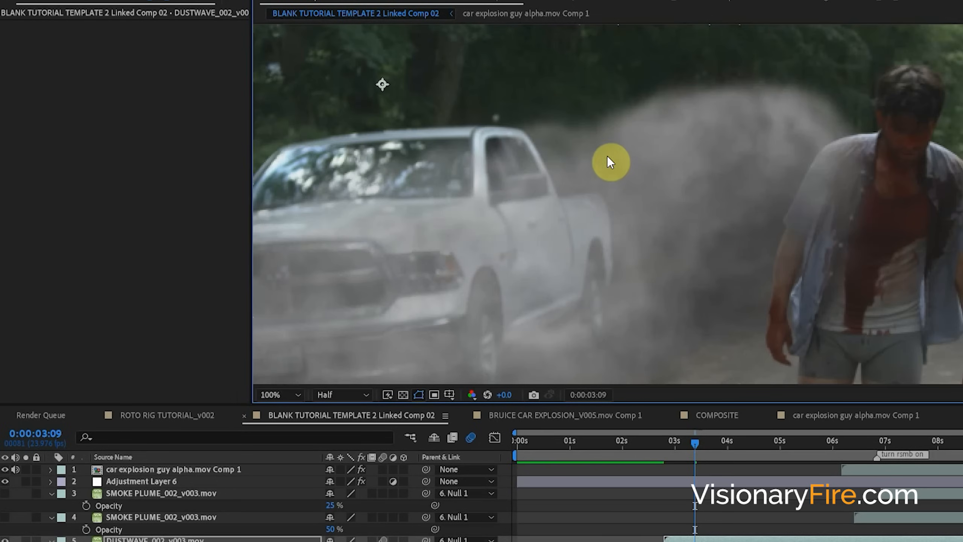
scroll(646, 131, down, 2)
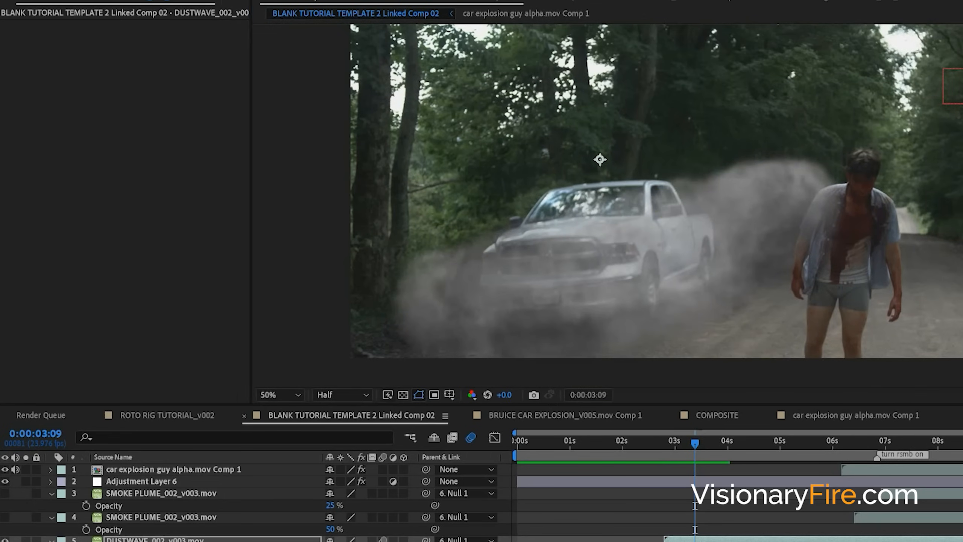
- Tint the dust wave with Map Black To sampled below the truck and Map White To sampled from the dirt road and brightened
click(4, 539)
click(160, 38)
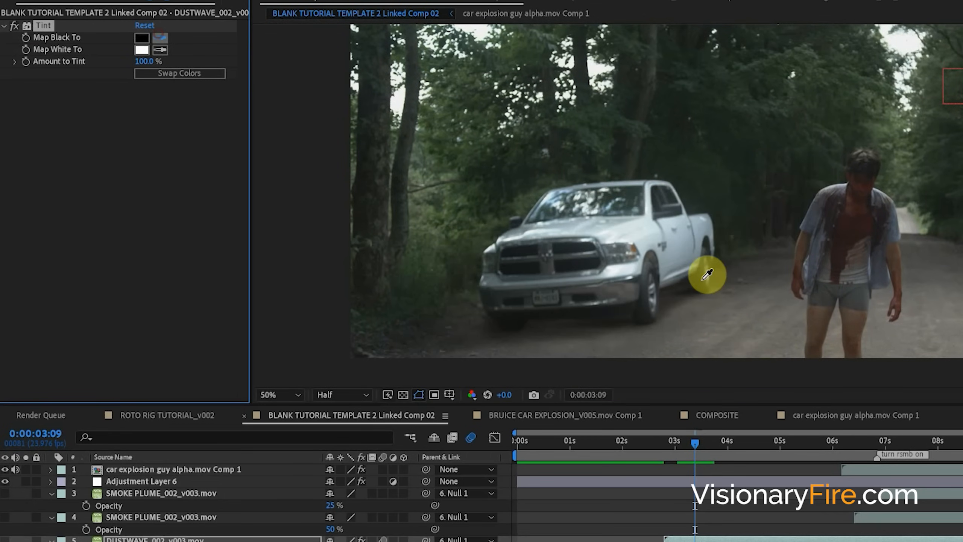
click(536, 332)
click(160, 49)
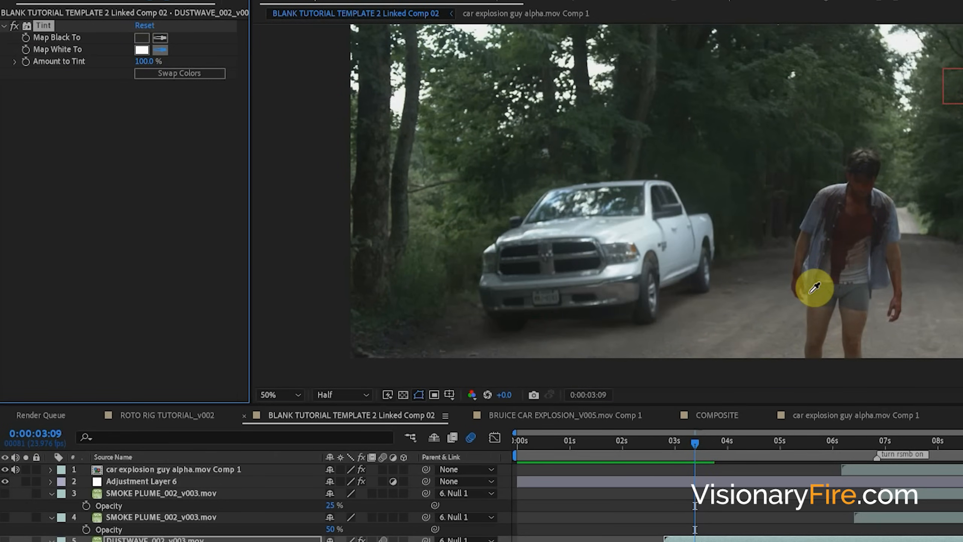
click(734, 330)
click(5, 539)
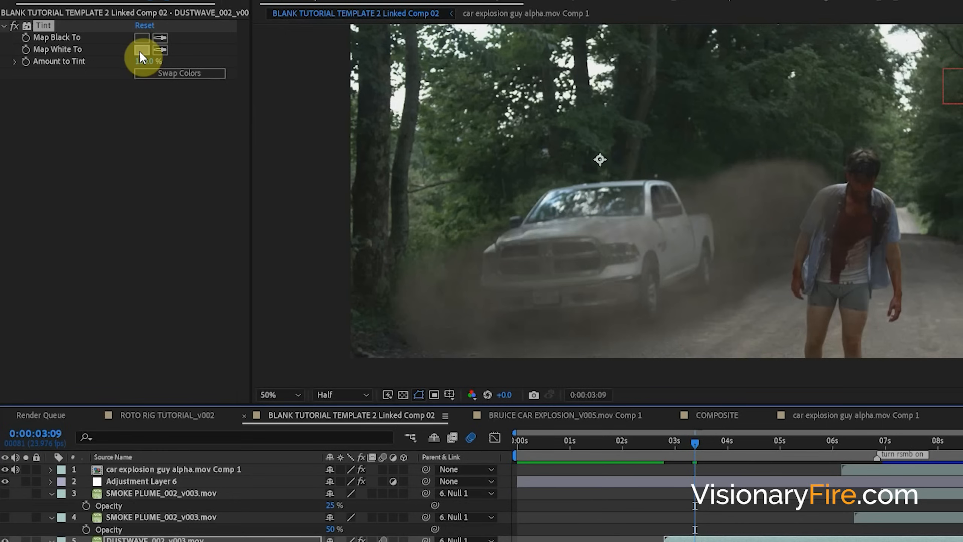
click(141, 50)
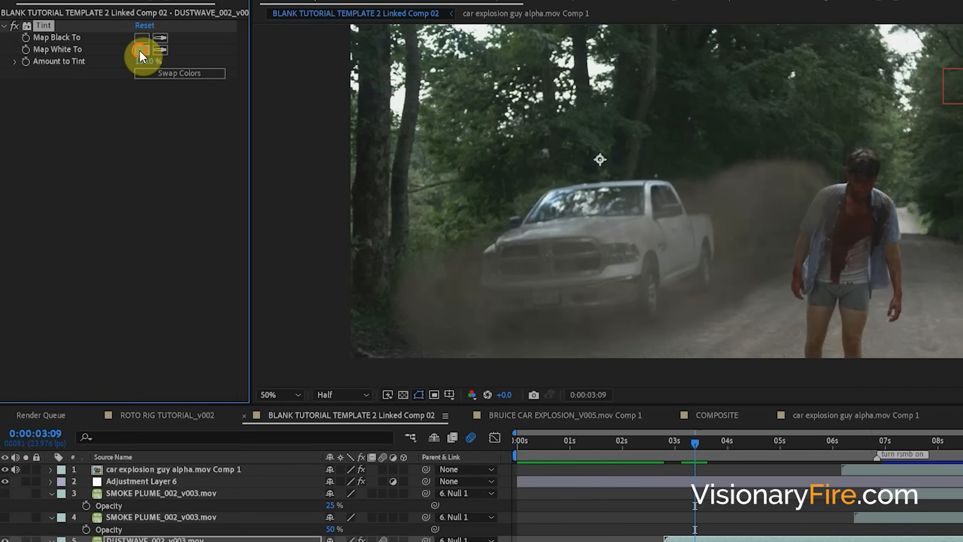
drag(908, 504, 908, 483)
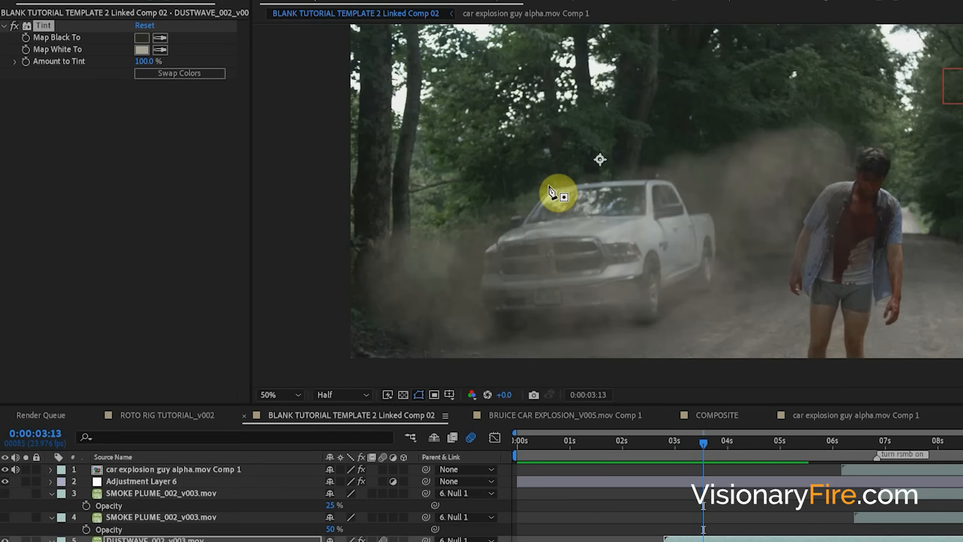
- Draw a closed eight-point mask on the dust wave layer around the truck's front to clear the dust from it
click(534, 200)
click(482, 253)
click(484, 301)
click(551, 314)
click(635, 310)
click(665, 258)
click(645, 209)
click(581, 200)
click(534, 200)
click(356, 538)
click(374, 488)
- Compare the dust with the snapshot, then pull the mask's lower middle point up above the truck's hood
click(550, 394)
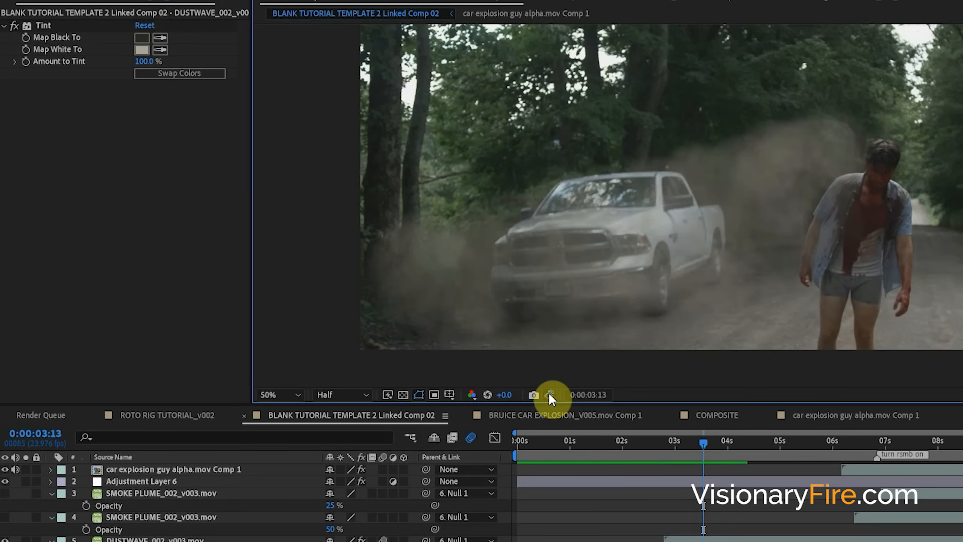
click(549, 394)
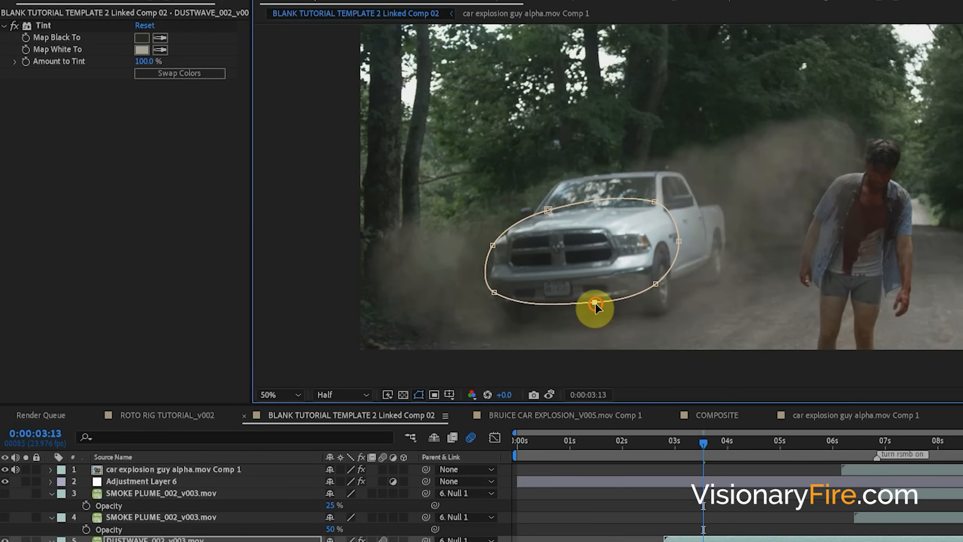
drag(595, 303, 574, 262)
drag(568, 223, 559, 181)
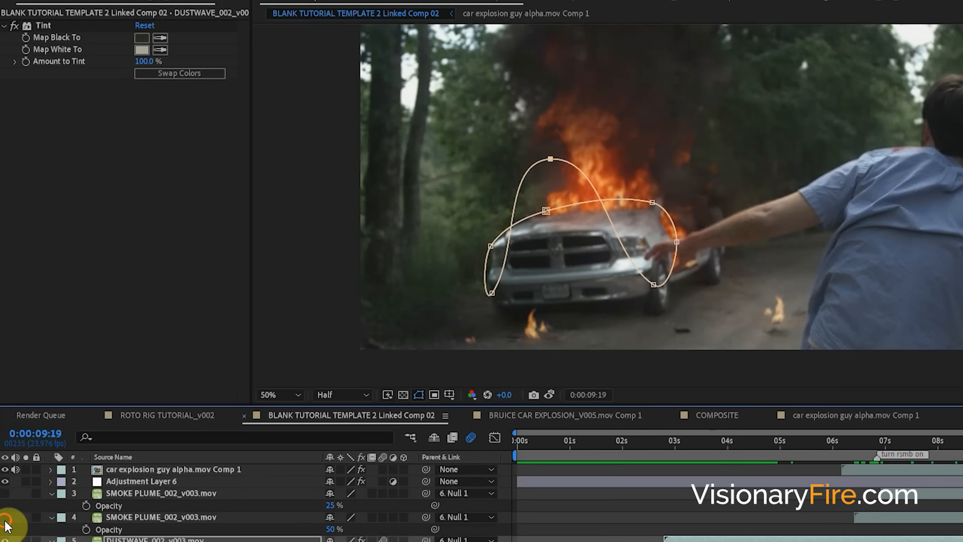
- Compare the burning truck shot with the two SMOKE PLUME_002_v003.mov layers shown and hidden
click(5, 518)
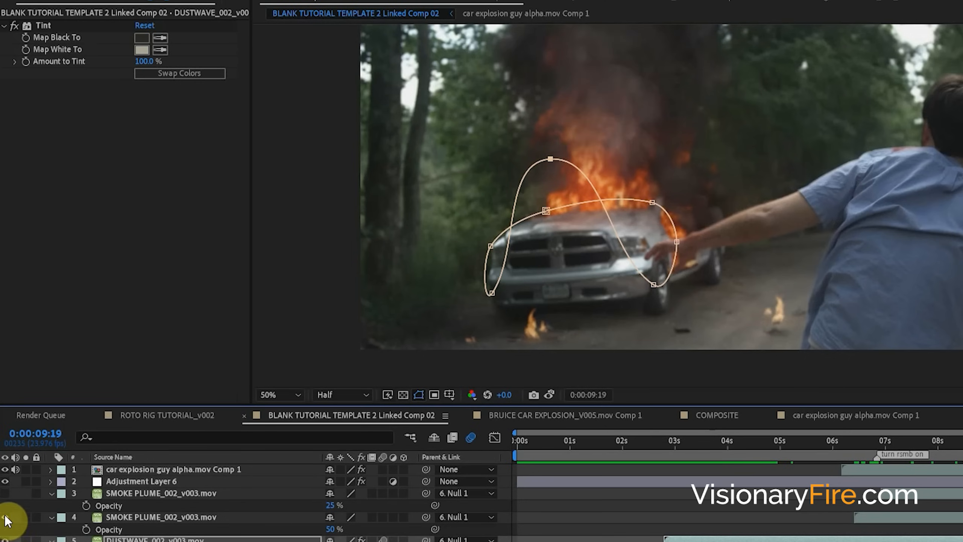
click(5, 494)
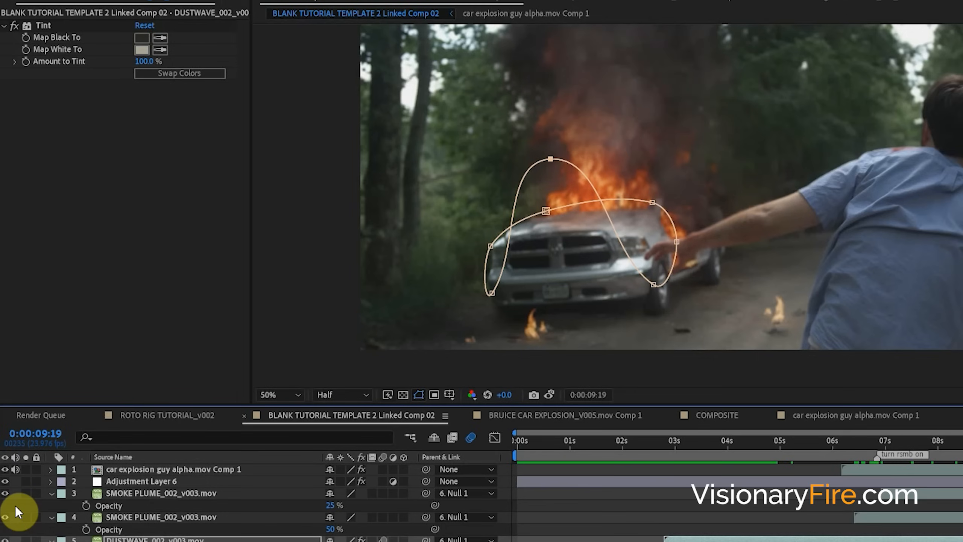
click(4, 493)
click(4, 517)
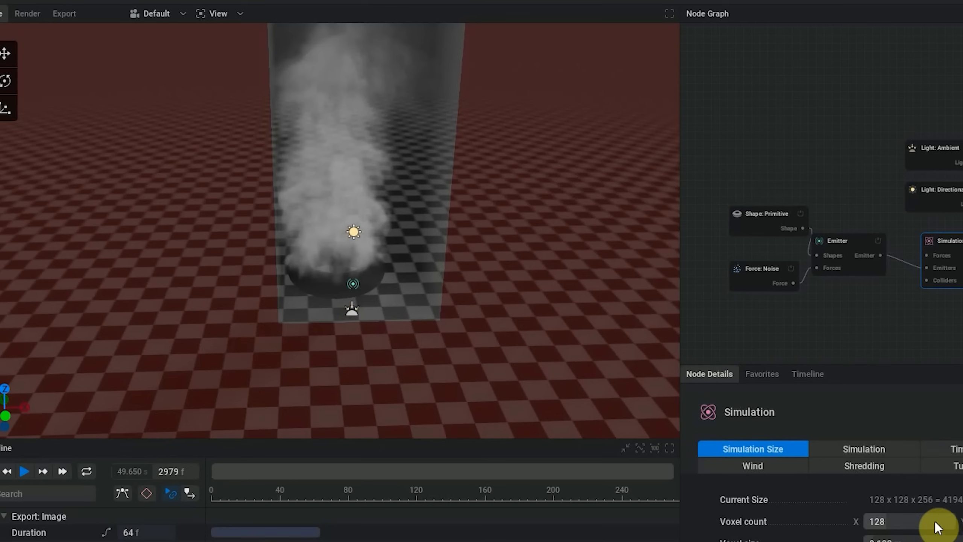
- Set the Simulation node's X voxel count to 230 in the smoke simulation program
drag(938, 525, 961, 525)
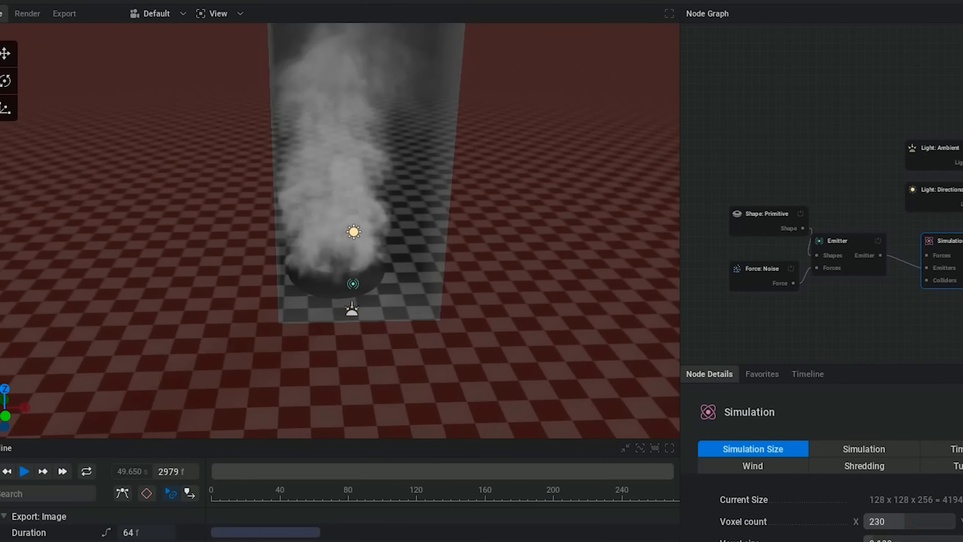
- Play the smoke simulation and inspect the rising plume from different views
key(space)
click(366, 276)
drag(366, 276, 511, 306)
drag(463, 345, 445, 366)
drag(541, 356, 443, 342)
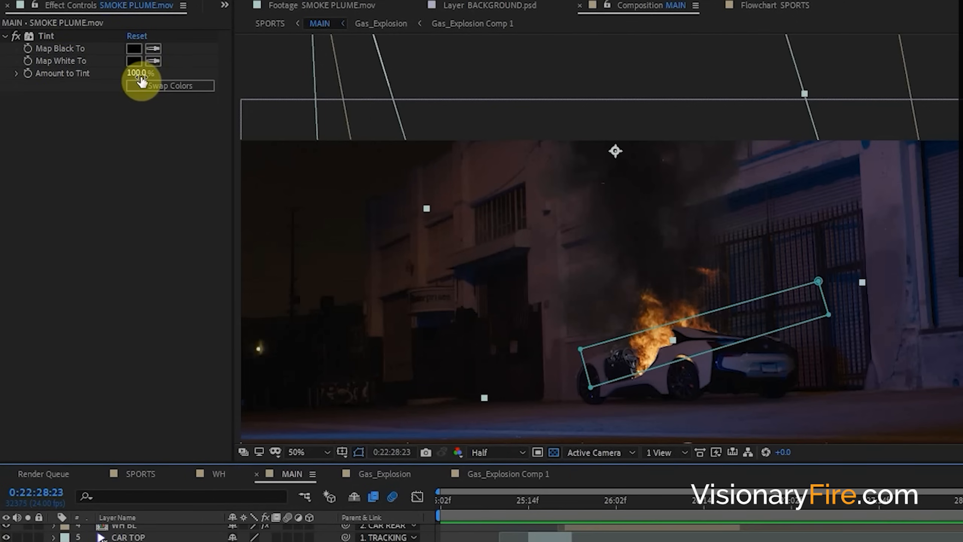
- Adjust the Tint effect's Amount to Tint on the SMOKE PLUME.mov layer above the burning sports car
mouse_move(136, 73)
mouse_down()
mouse_move(66, 74)
mouse_move(153, 74)
mouse_up()
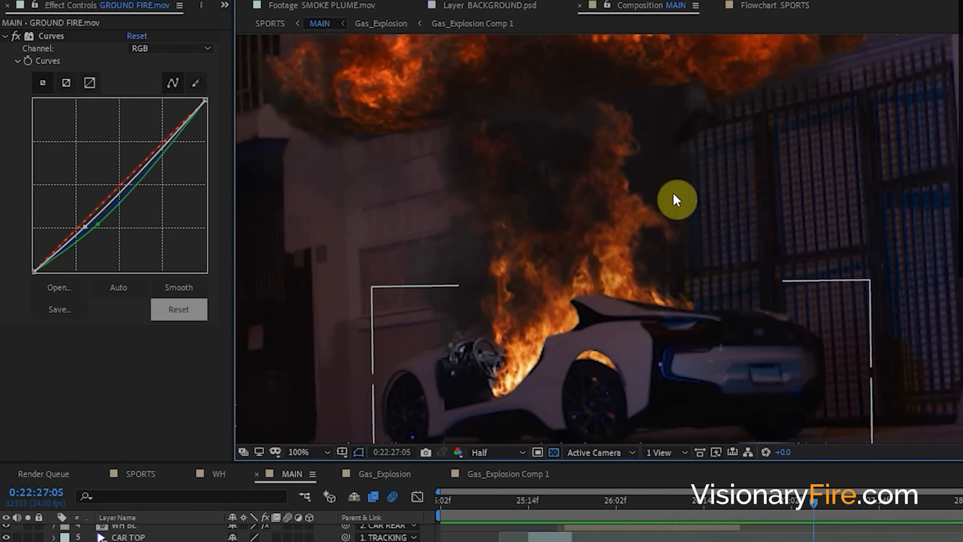
- At 0:22:26:22, shrink the FIRE BALL.mov layer and place it above the car, under the mushroom-shaped fireball
scroll(660, 275, down, 2)
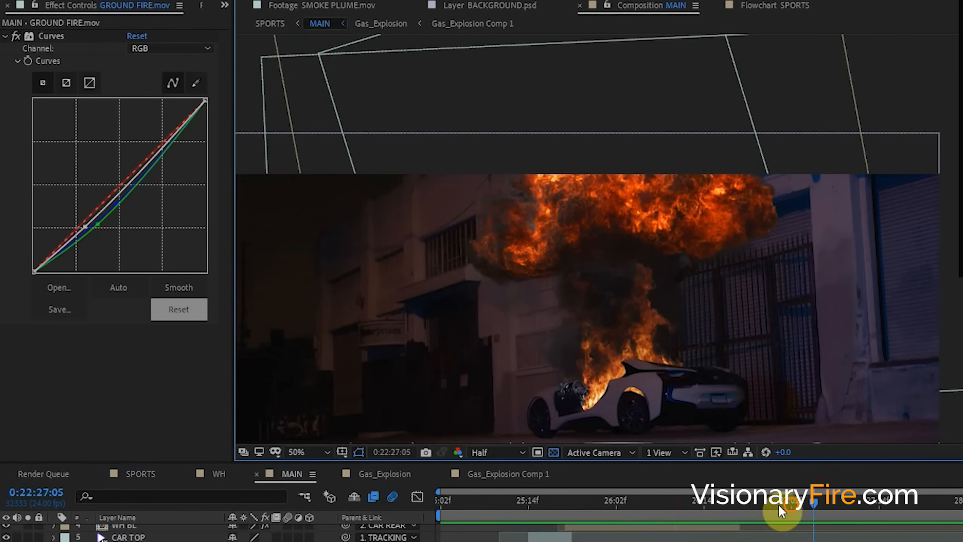
drag(792, 504, 764, 508)
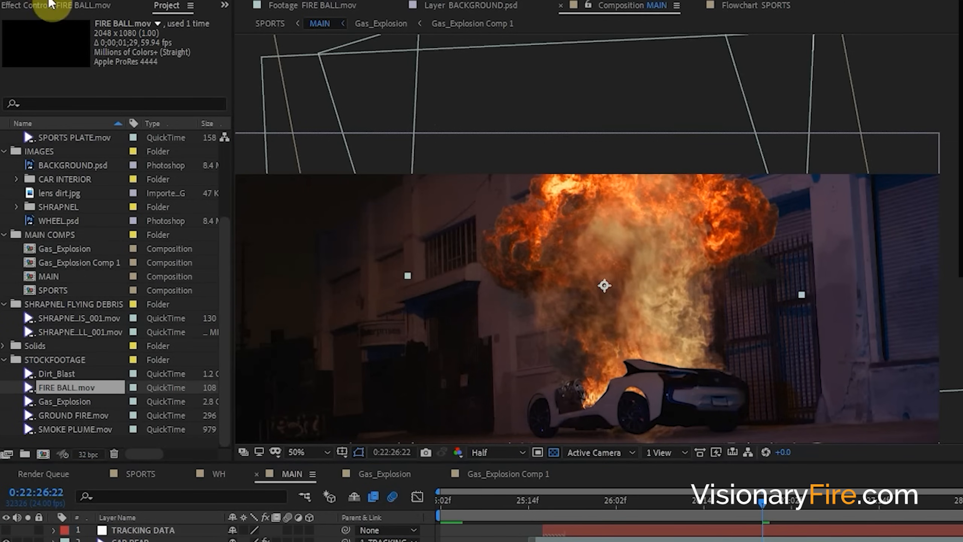
drag(660, 299, 643, 284)
mouse_move(615, 295)
mouse_down()
mouse_move(611, 306)
mouse_move(606, 300)
mouse_move(613, 304)
mouse_up()
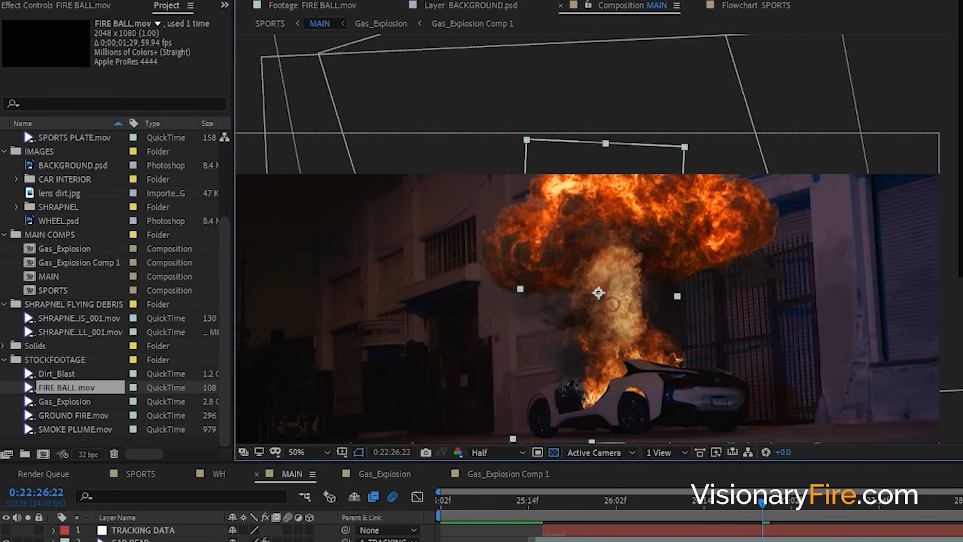
click(578, 515)
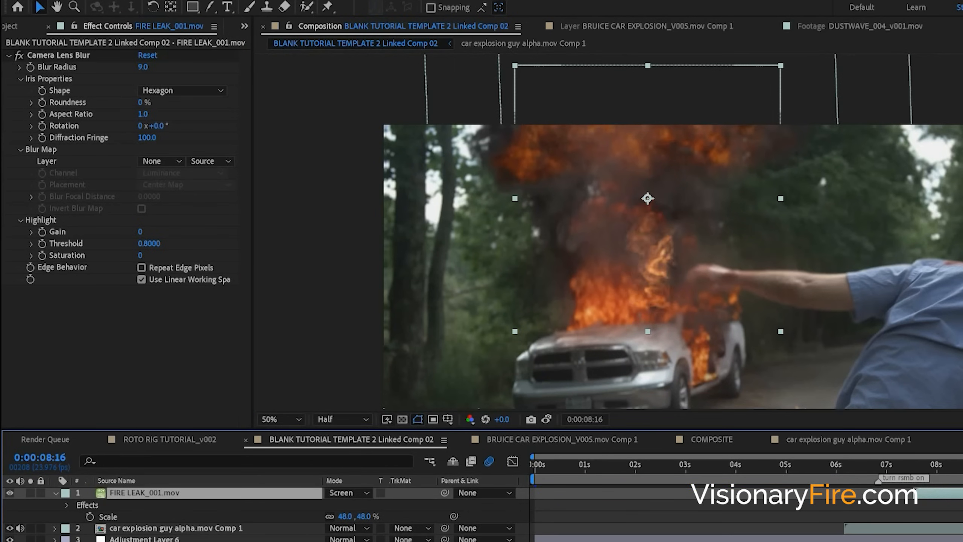
- Nudge the FIRE LEAK_001.mov layer over the truck, and position SMOKE PLUME_WIND_v001.mov in front of the fireball's left lobe
drag(659, 243, 641, 240)
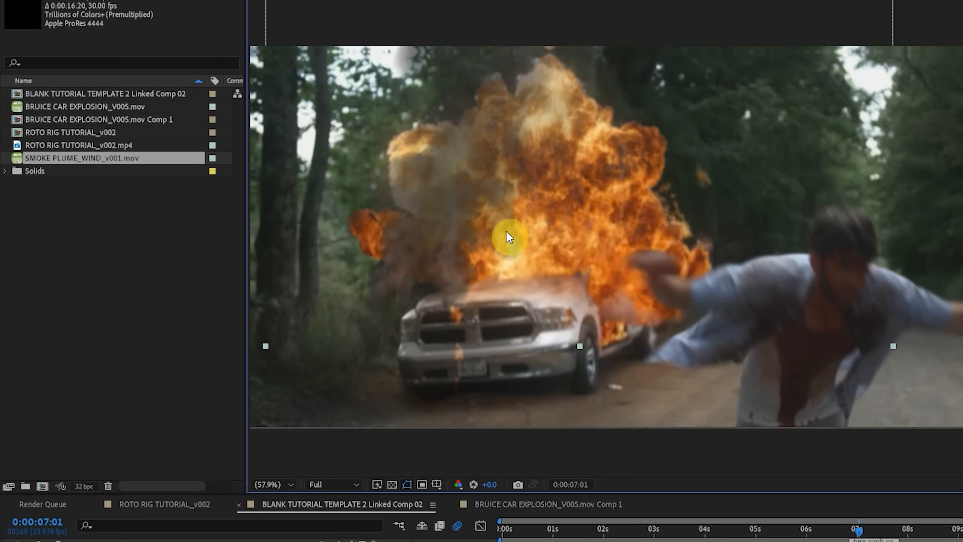
drag(425, 243, 404, 266)
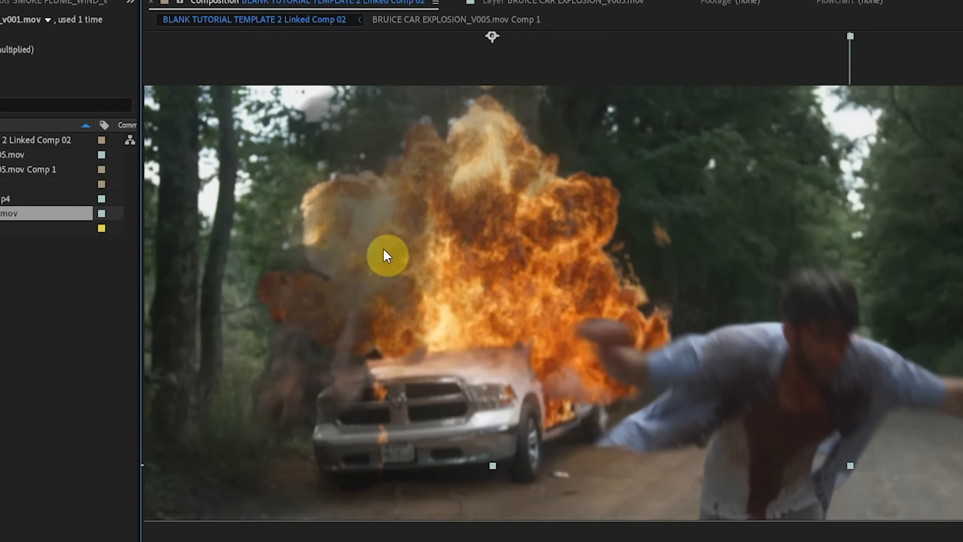
drag(350, 334, 376, 304)
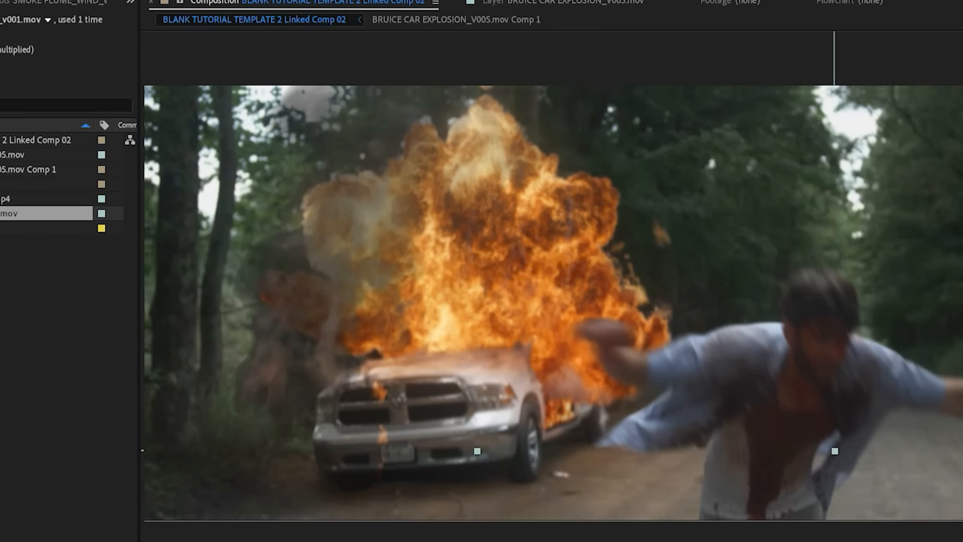
- Compare the truck explosion without and with the SMOKE PLUME_WIND_v001.mov layer
key(Delete)
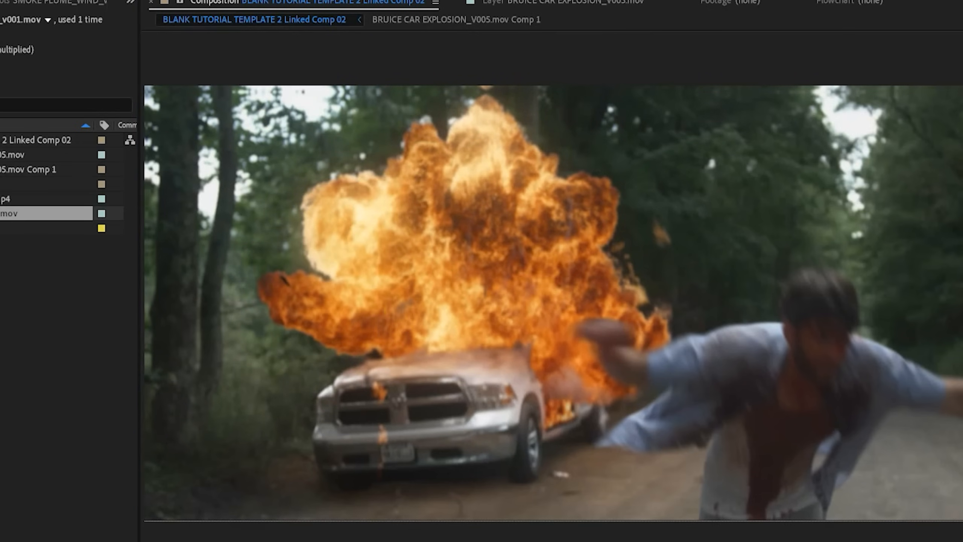
drag(365, 250, 378, 206)
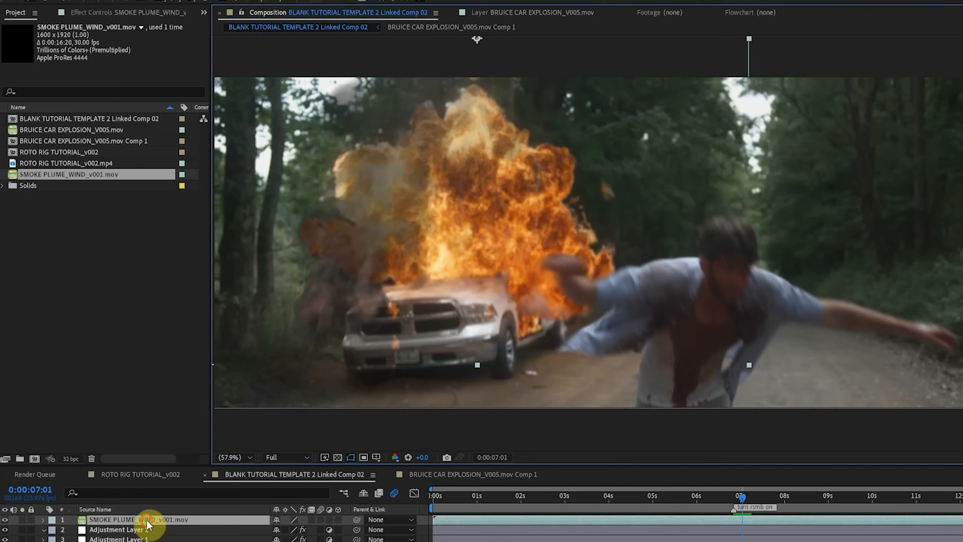
- Add an adjustment layer above the smoke plume and draw a closed six-point mask on it over the fireball's smoky left lobe
key(ctrl+alt+y)
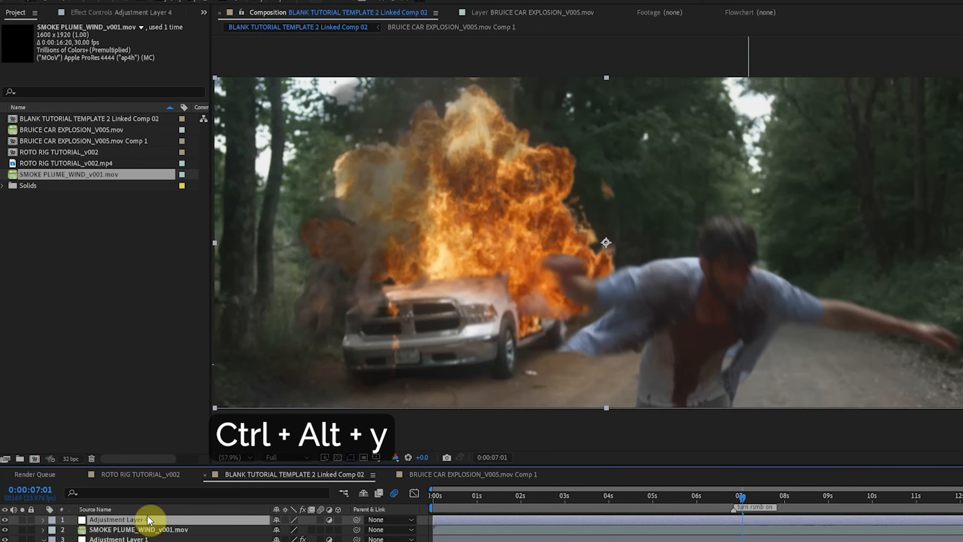
click(351, 236)
click(377, 251)
click(405, 188)
drag(413, 136, 391, 133)
click(358, 156)
click(334, 211)
click(351, 236)
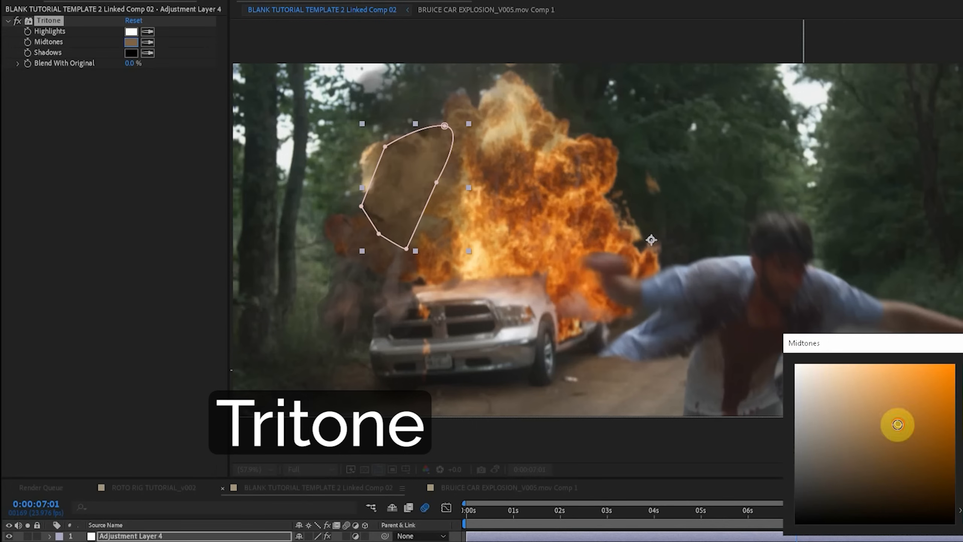
- Set the adjustment layer's Tritone midtones to bright orange and its Blend With Original to 62%
drag(898, 423, 922, 363)
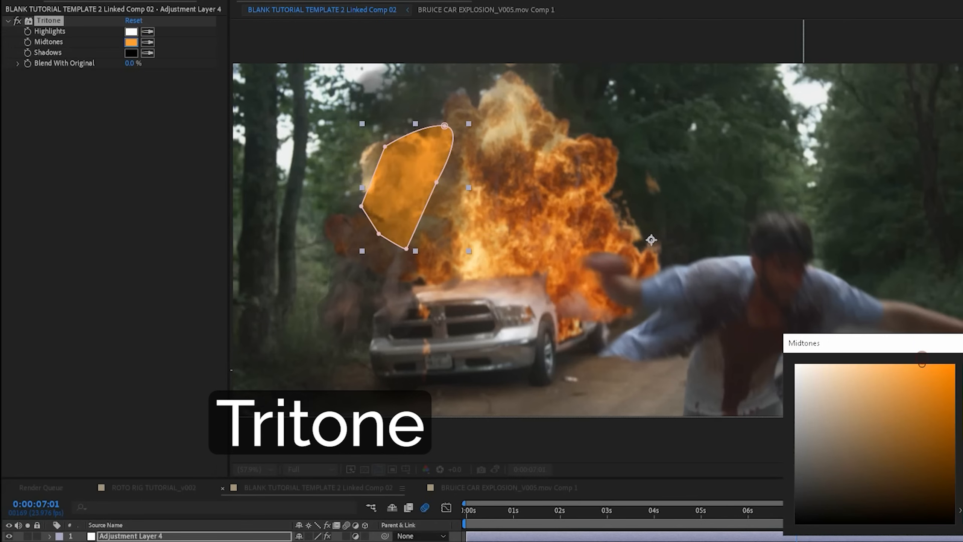
key(Return)
drag(131, 62, 147, 63)
- Apply Curves to the masked adjustment layer, brightening the RGB midtones and raising the middle of the Red channel
click(329, 137)
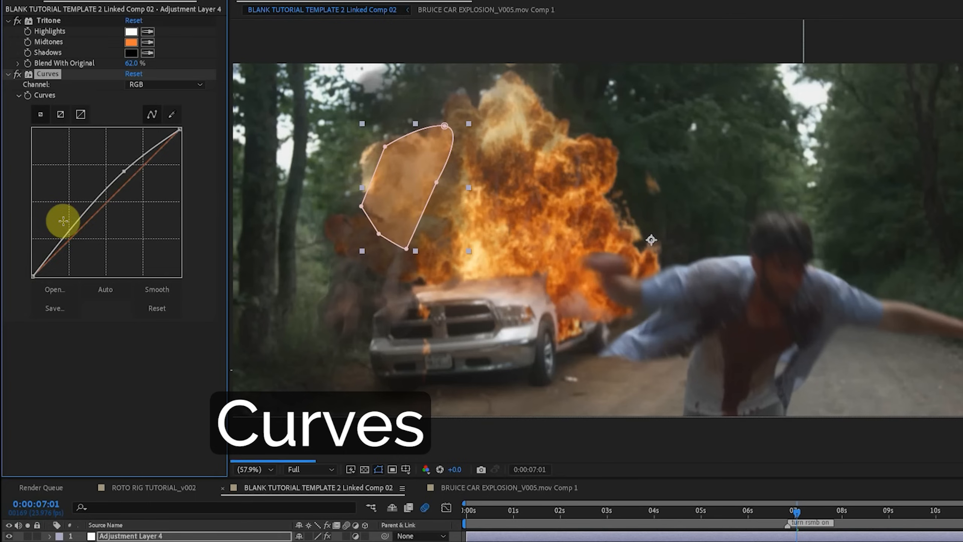
drag(64, 222, 70, 236)
click(164, 85)
click(158, 112)
click(117, 184)
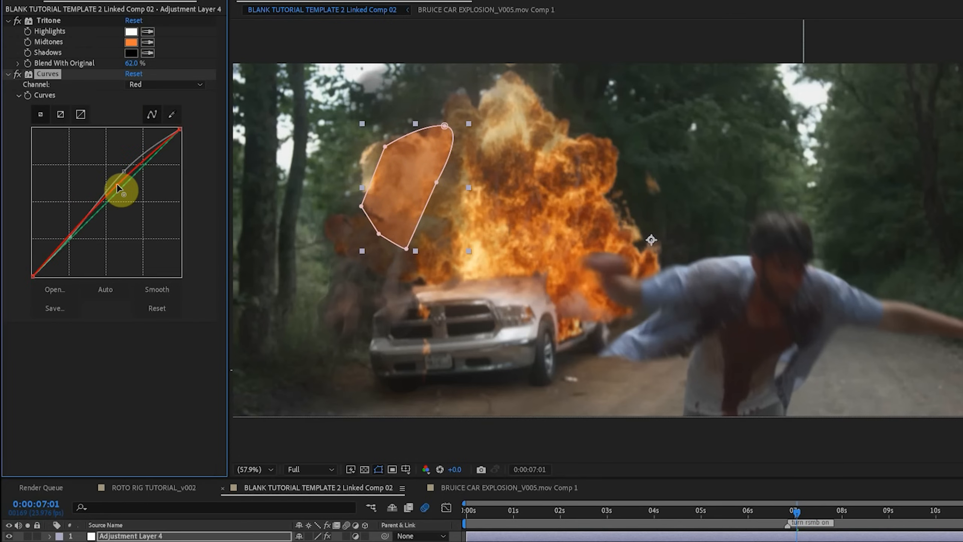
- Compare the smoke in front of the fireball with Adjustment Layer 4 hidden and shown
click(330, 540)
click(10, 536)
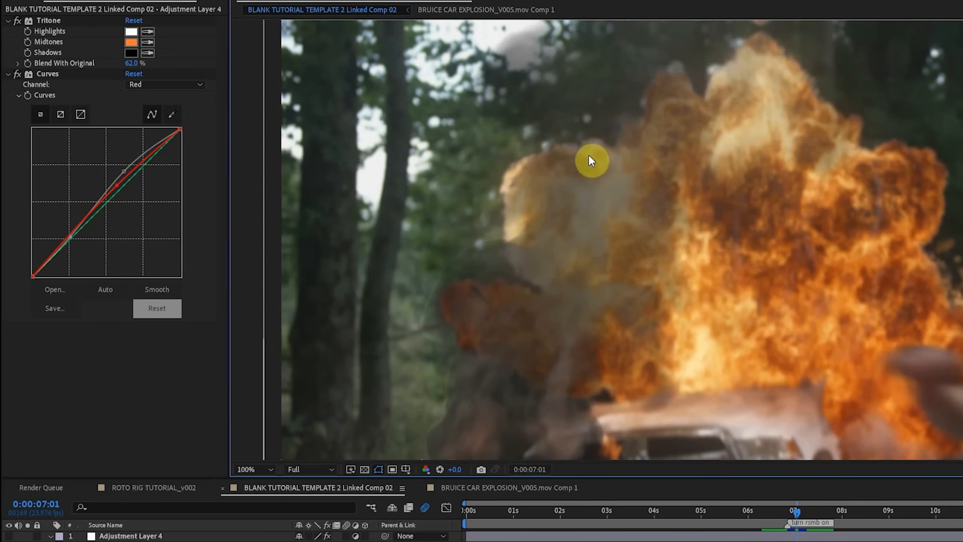
click(9, 536)
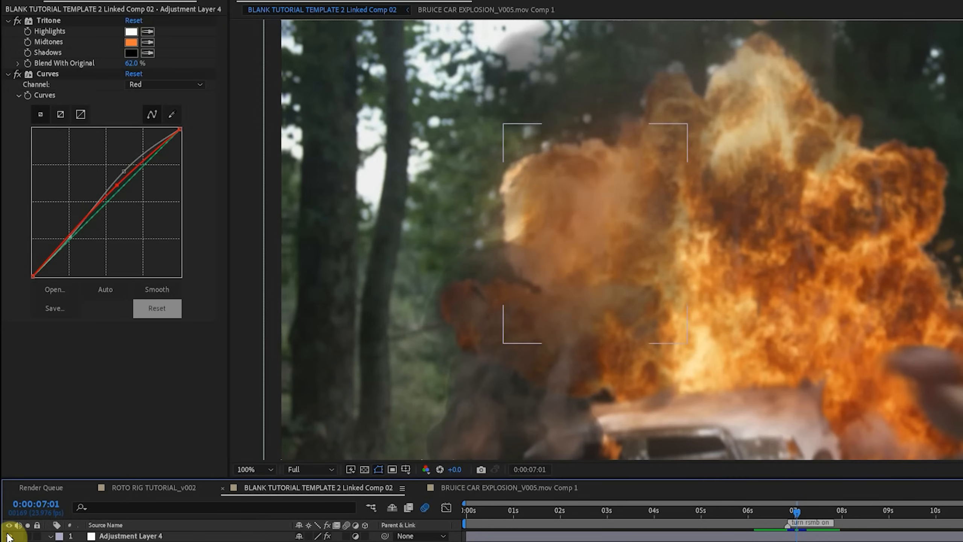
click(9, 535)
click(8, 535)
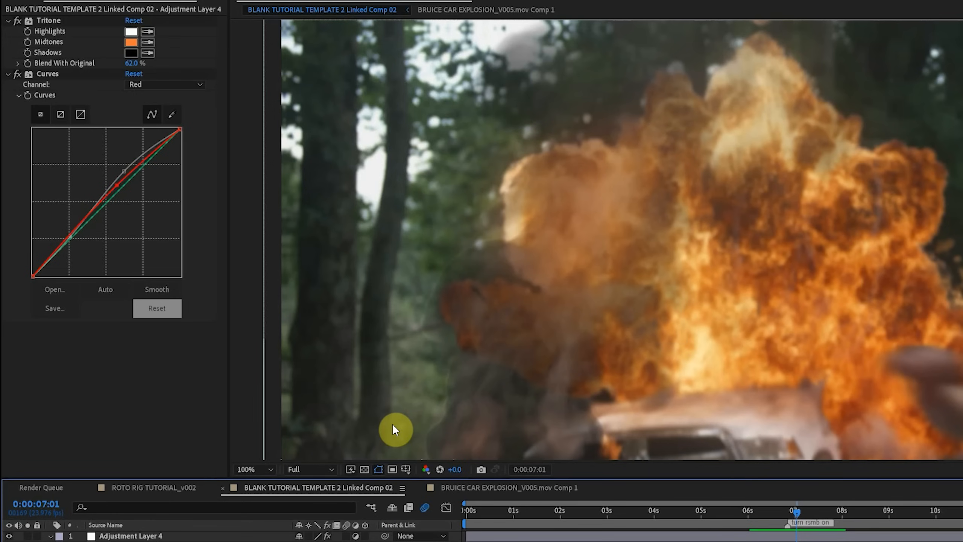
click(8, 535)
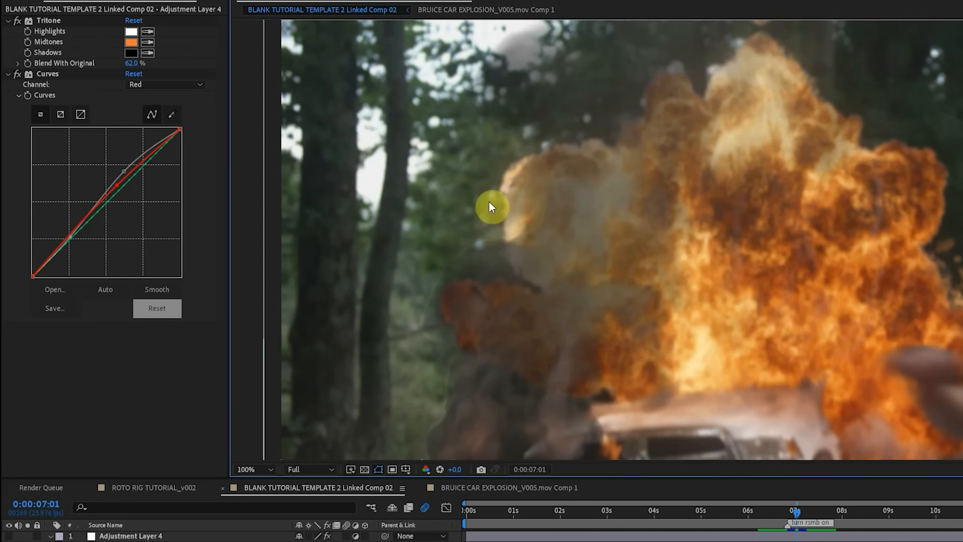
click(8, 535)
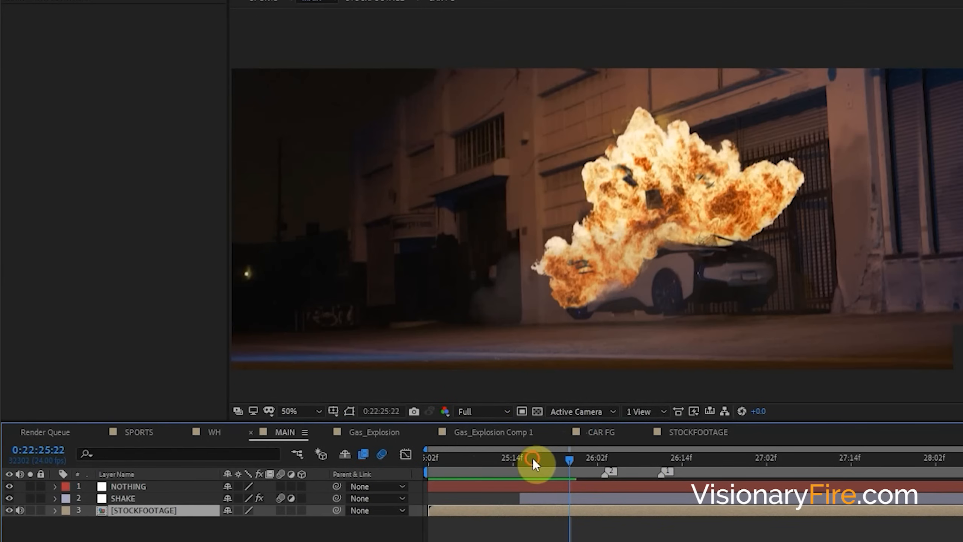
- Collapse the two Glow effects' settings and compare the car explosion at 0:22:25:22 with the glows off and on
drag(533, 458, 571, 452)
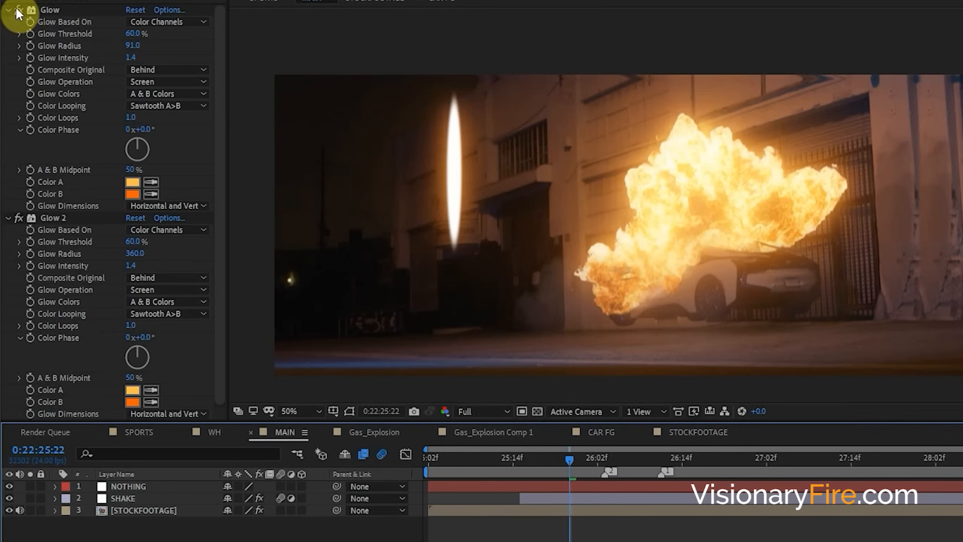
click(7, 10)
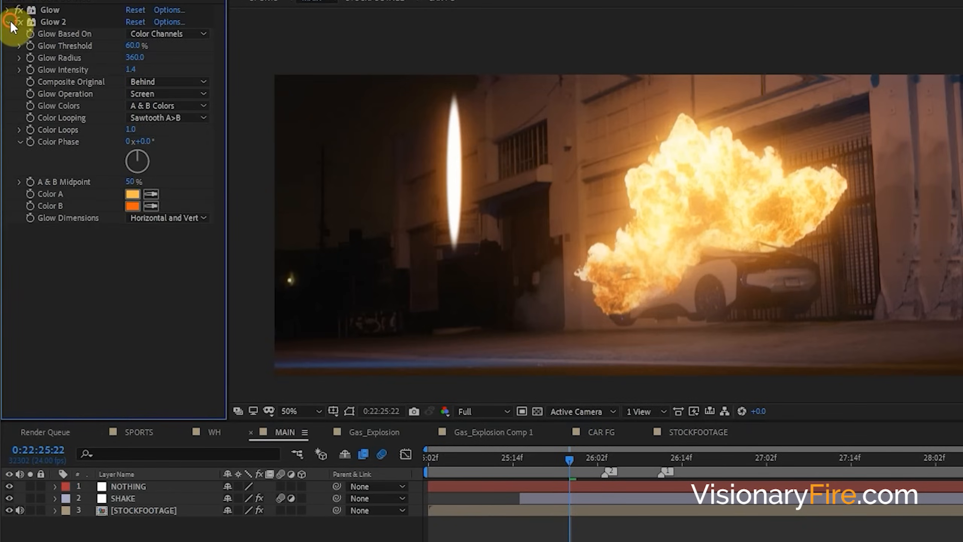
click(8, 22)
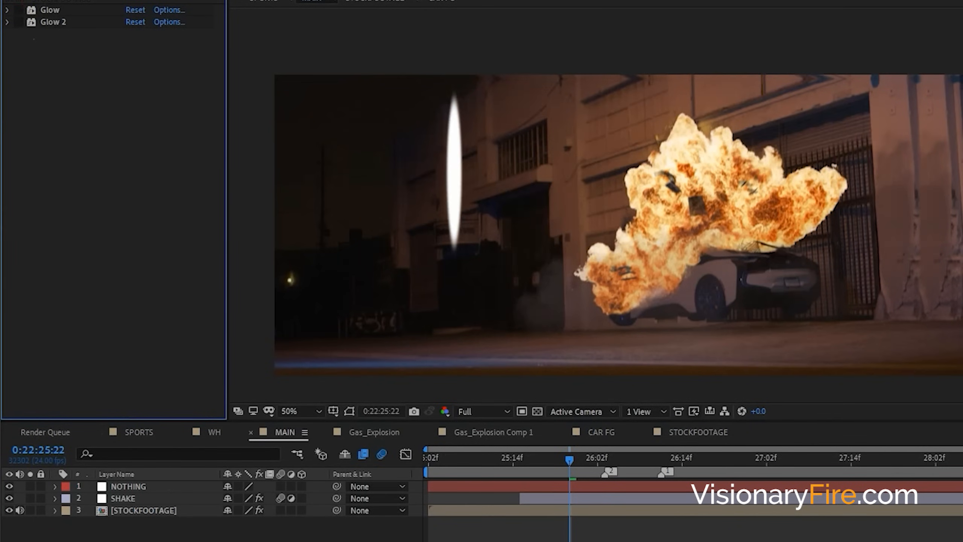
click(21, 9)
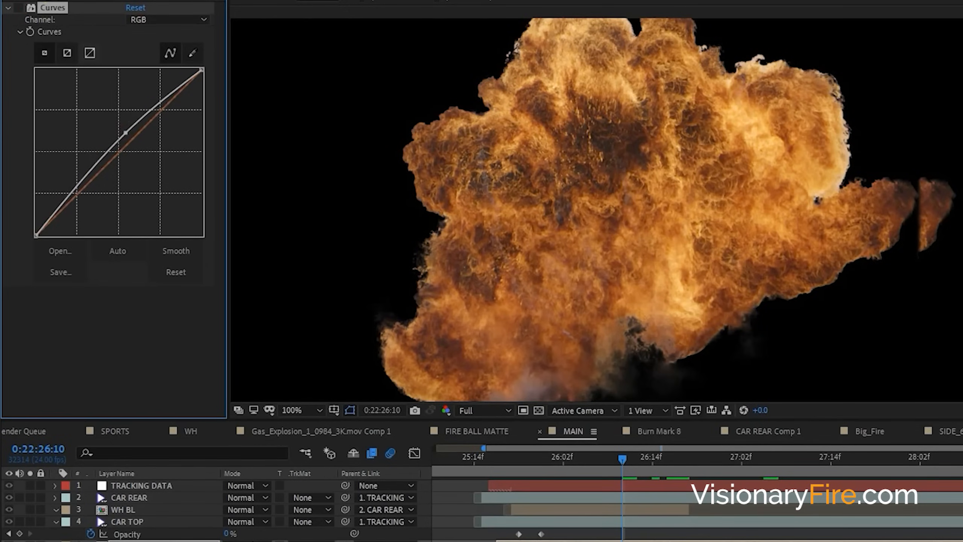
- Shape the fireball's RGB curve for brighter highlights, keeping the shadows near the diagonal and smoothing the upper curve point
click(728, 22)
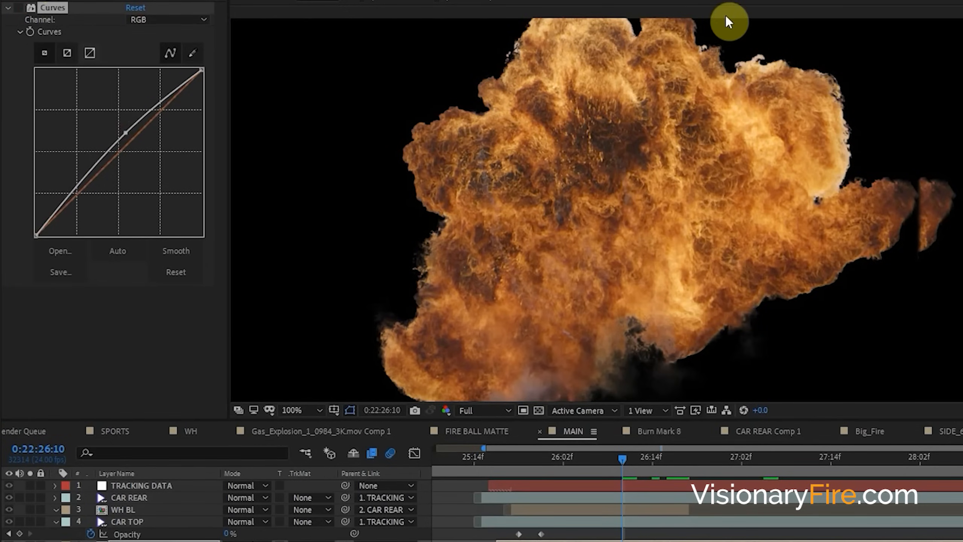
scroll(730, 18, up, 1)
scroll(733, 15, down, 1)
drag(827, 110, 840, 100)
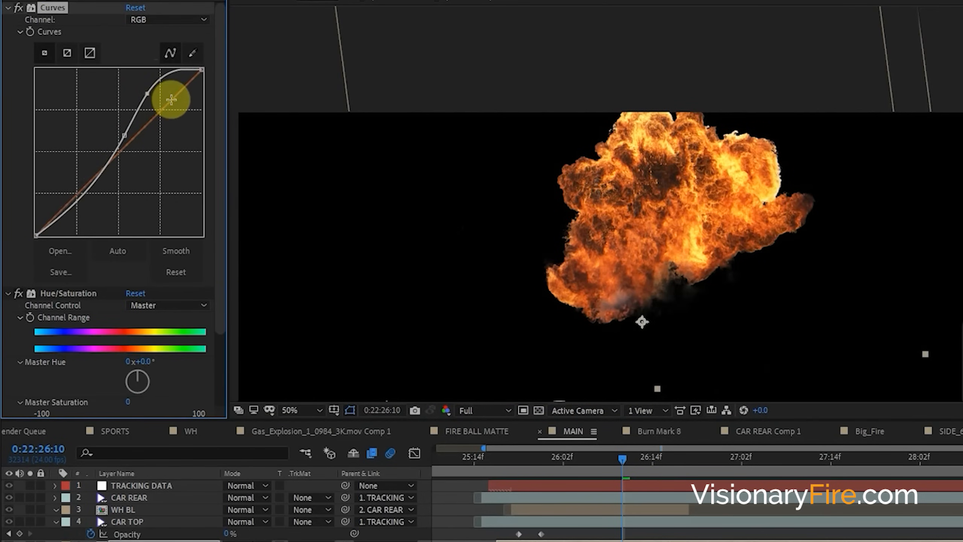
drag(147, 94, 149, 97)
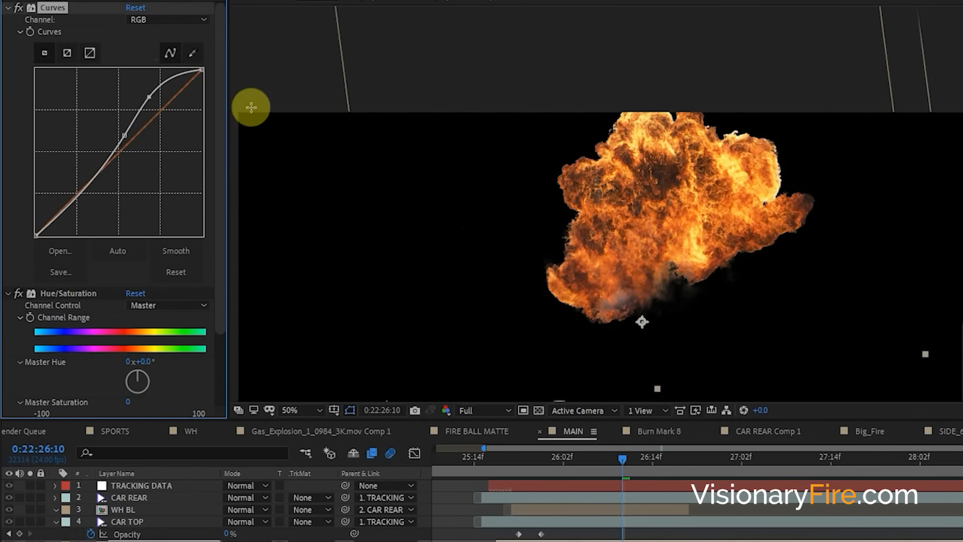
scroll(729, 240, up, 1)
drag(830, 213, 735, 236)
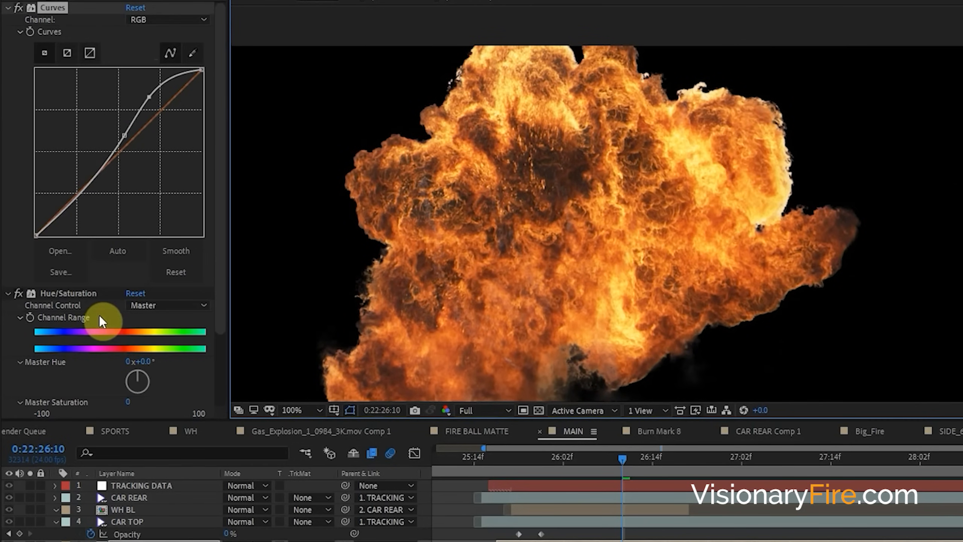
- Set the fireball's Hue/Saturation Yellows channel to saturation 8 and lightness 27
scroll(122, 307, down, 2)
click(149, 241)
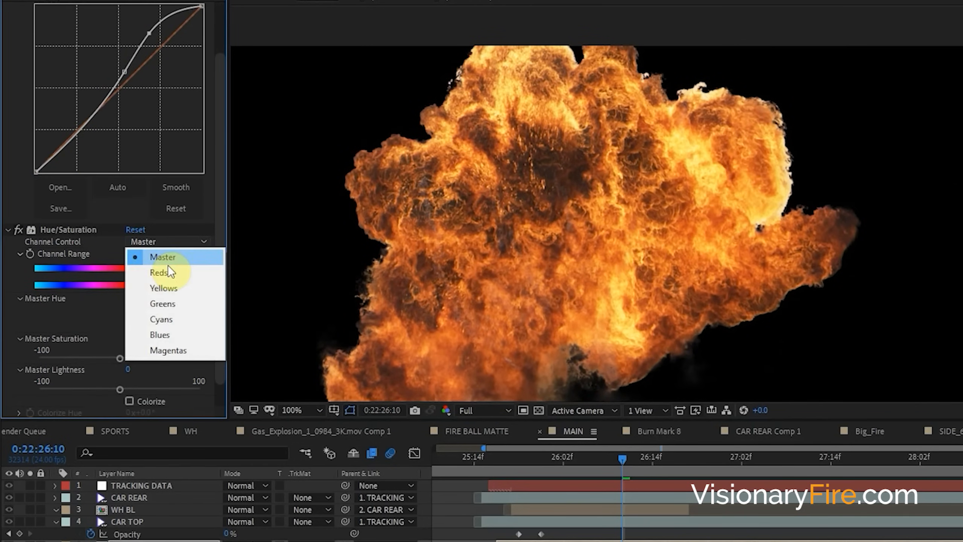
click(173, 285)
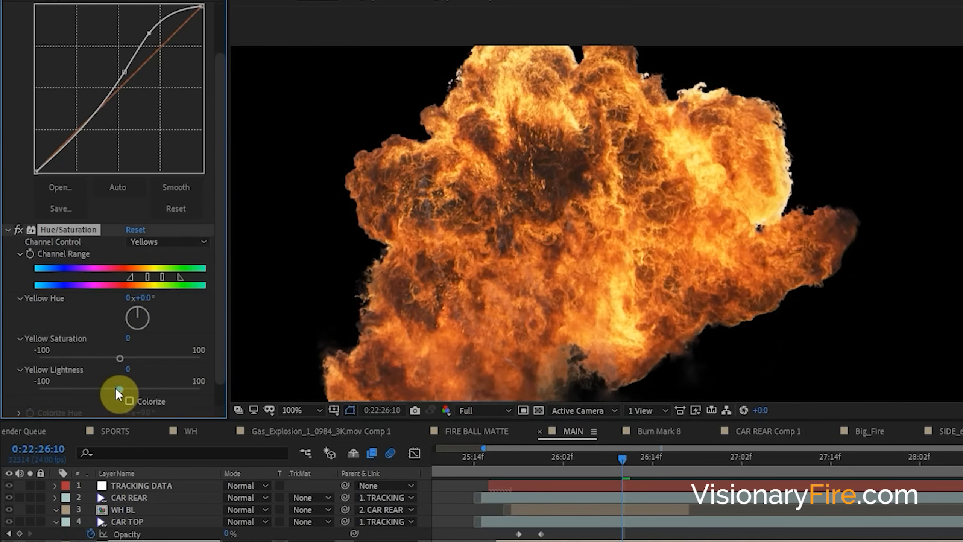
drag(122, 395, 129, 364)
click(120, 359)
click(142, 390)
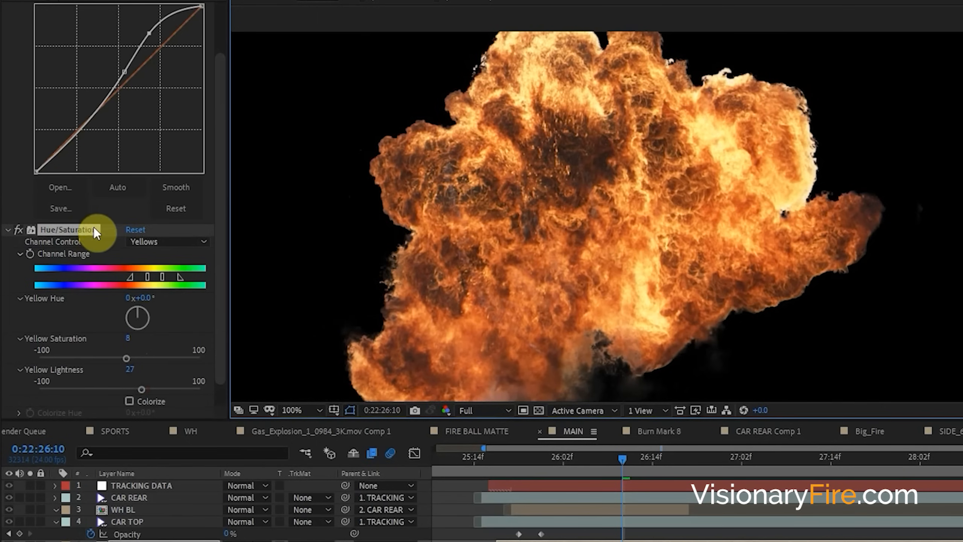
- Set the fireball's Hue/Saturation Reds channel to lightness -43 and saturation 51
click(164, 246)
click(161, 273)
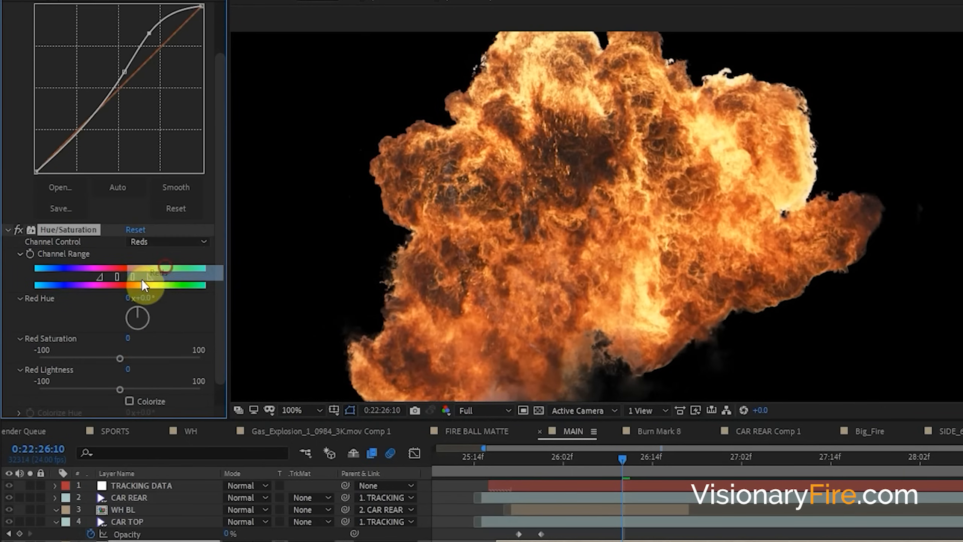
drag(111, 391, 85, 386)
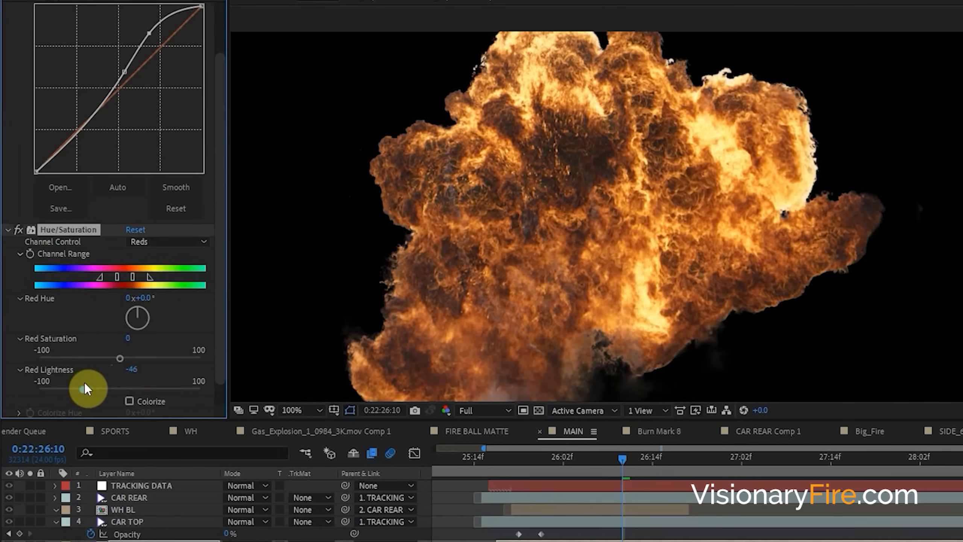
drag(120, 359, 159, 359)
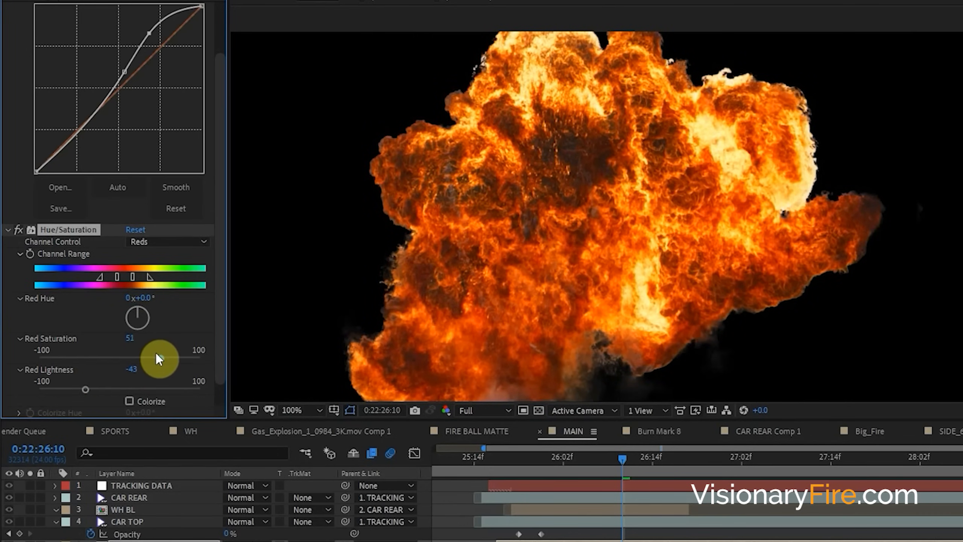
- Compare the fireball with Hue/Saturation off and on, and adjust its Reds channel to saturation 40 with a slightly negative hue
click(18, 230)
click(18, 230)
click(18, 230)
click(18, 230)
scroll(155, 334, up, 1)
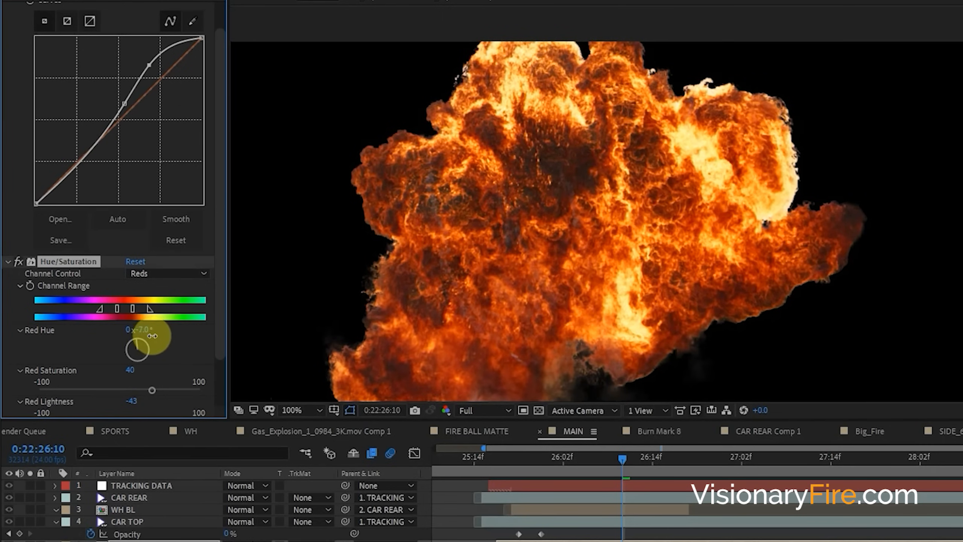
drag(159, 333, 139, 333)
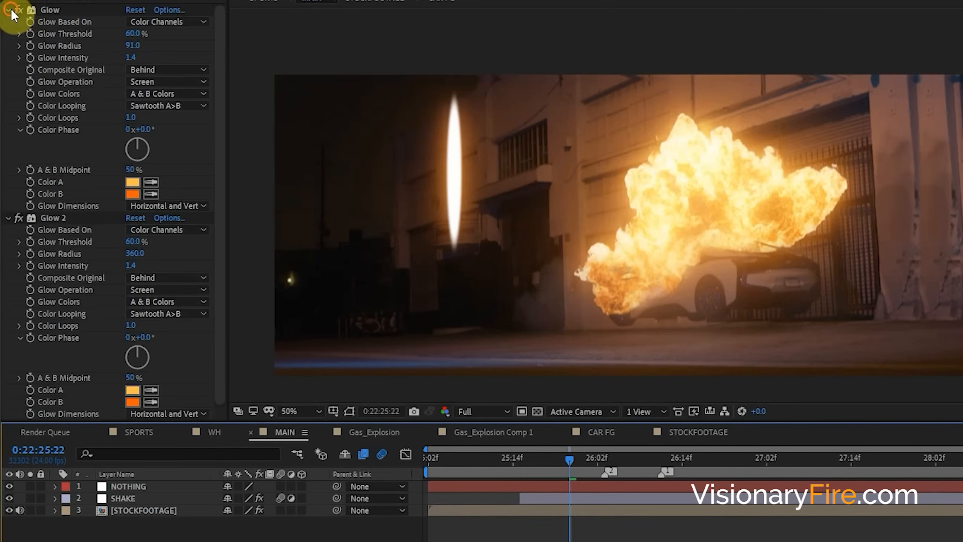
- Collapse Glow and Glow 2 and check the explosion over the whole street scene with both effects off and on
click(6, 10)
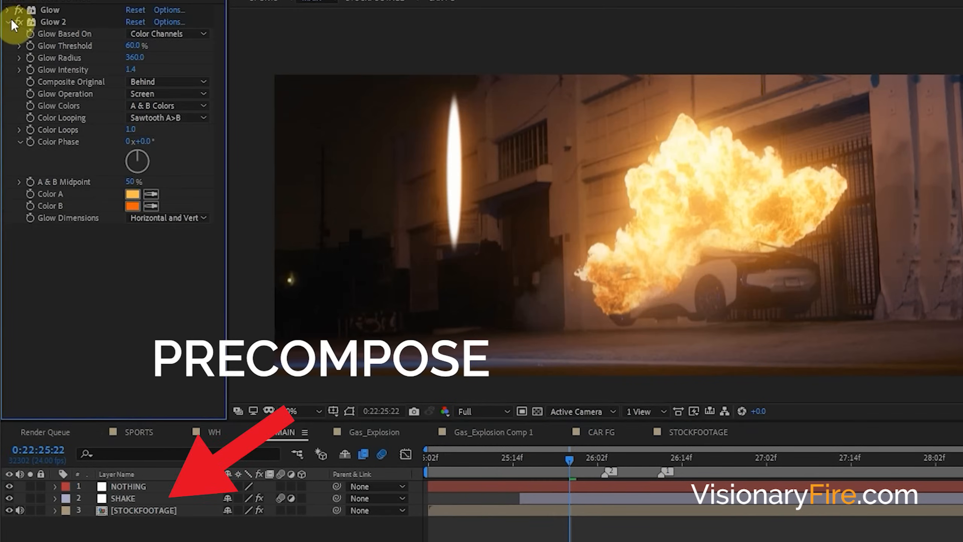
click(9, 21)
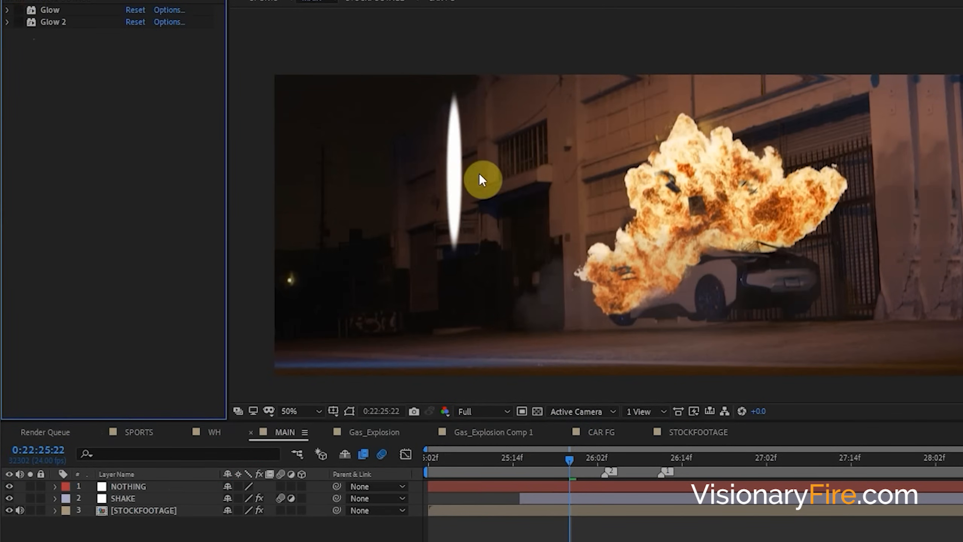
drag(21, 10, 22, 46)
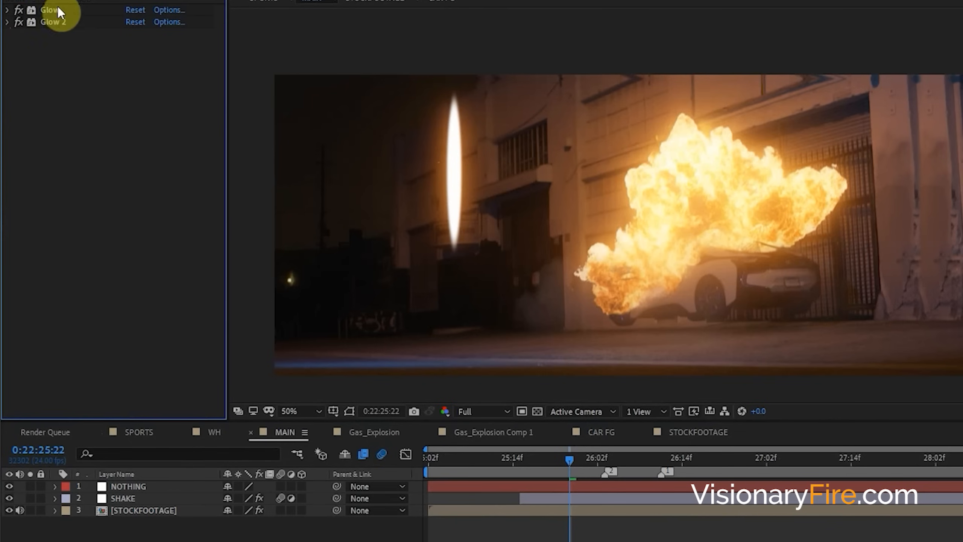
- Solo a duplicate of the STOCKFOOTAGE layer and Extract its highlights by luminance with black point 172 and black softness 66
click(156, 511)
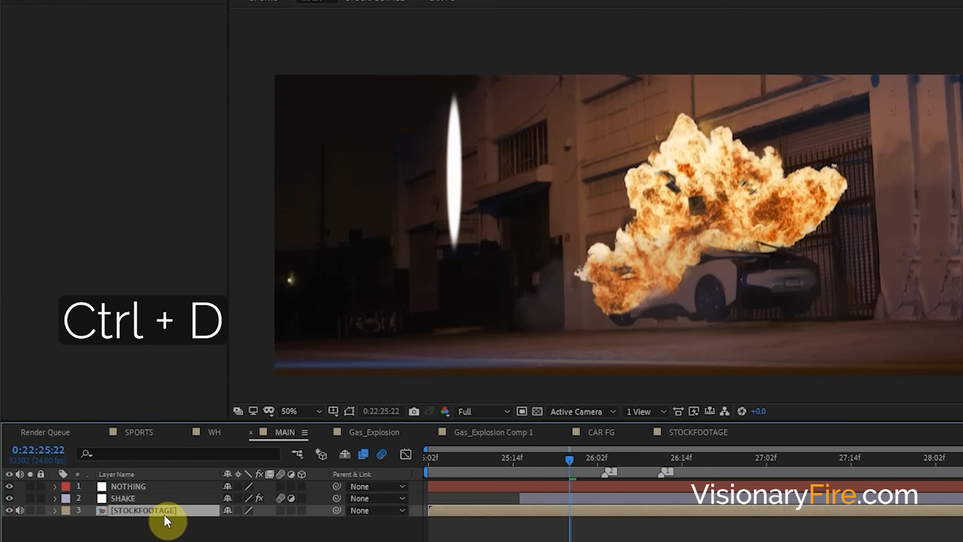
key(ctrl+d)
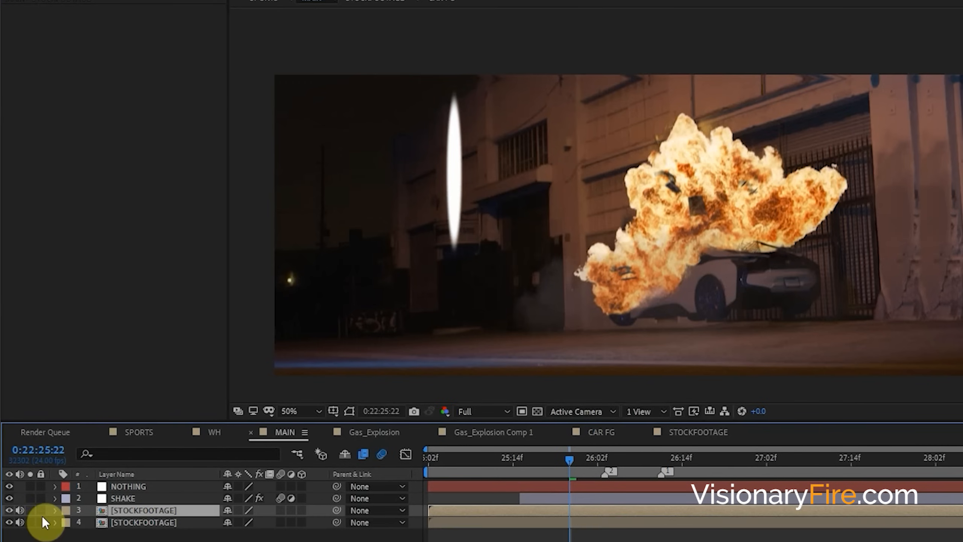
click(30, 510)
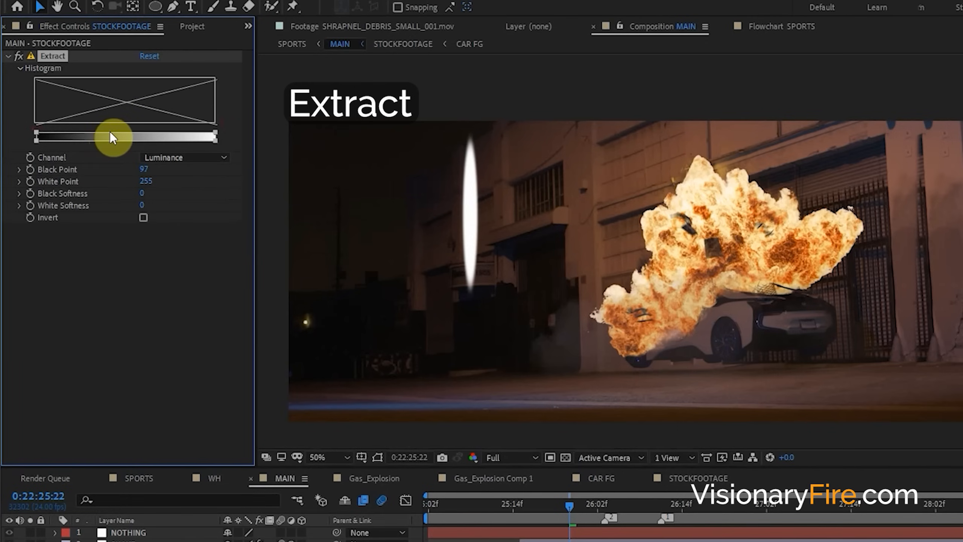
mouse_move(111, 133)
mouse_down()
mouse_move(159, 125)
mouse_move(118, 148)
mouse_up()
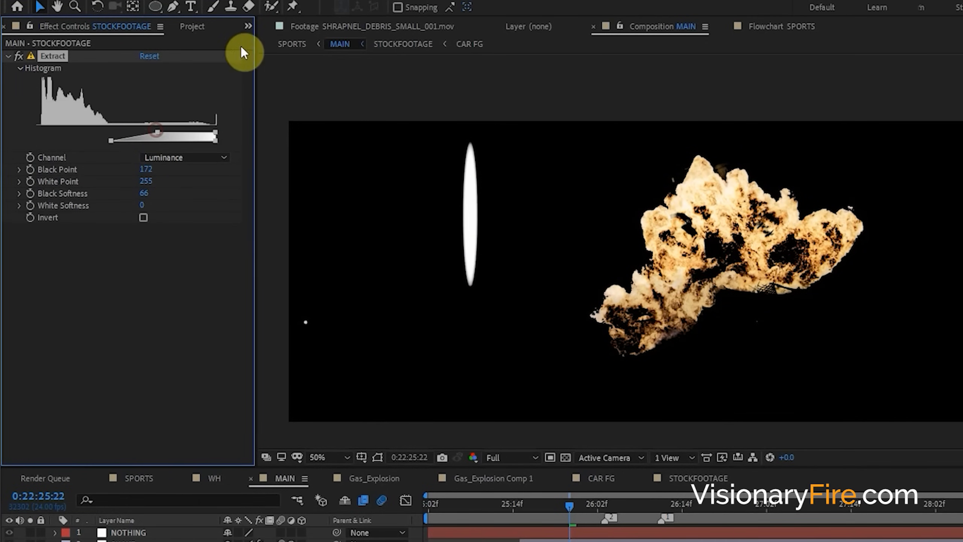
- Mask the STOCKFOOTAGE copy with a rectangle around the explosion that excludes the tall light, and turn on the transparency grid
drag(155, 6, 199, 15)
scroll(886, 198, down, 2)
drag(962, 119, 611, 373)
key(period)
click(39, 7)
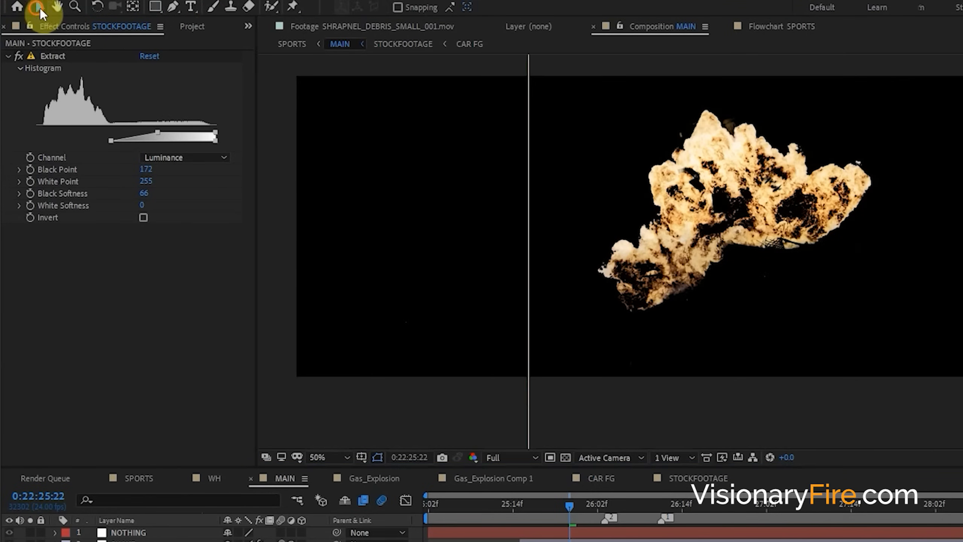
drag(528, 194, 535, 193)
click(566, 457)
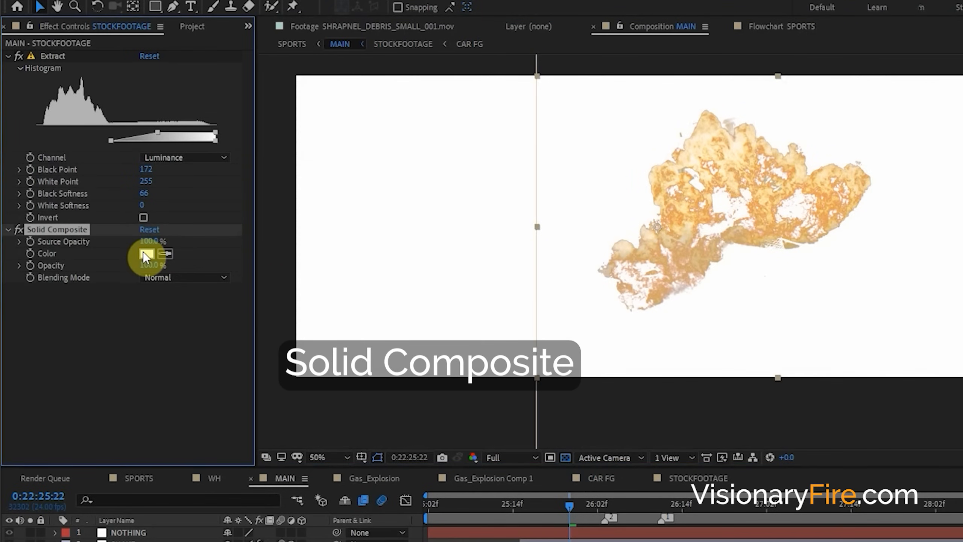
- Set the Solid Composite color on the STOCKFOOTAGE copy to black
click(147, 254)
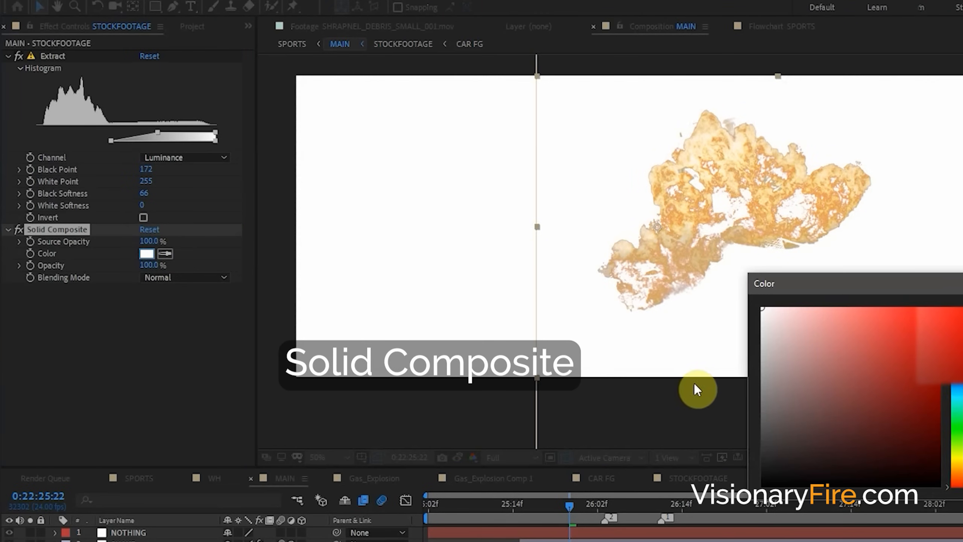
drag(800, 383, 941, 487)
key(Return)
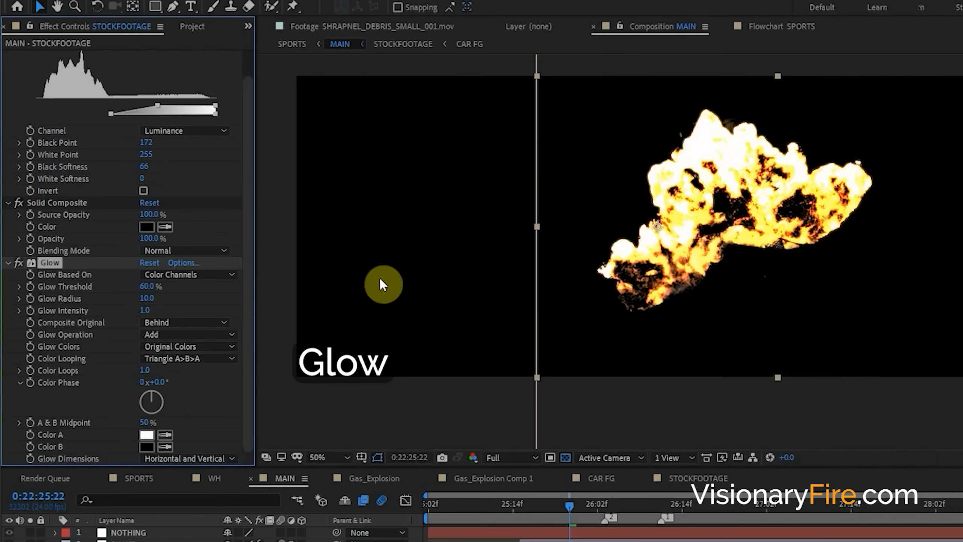
- Set the copy's Glow to radius 209, Screen operation and yellow-to-orange A & B Colors with Sawtooth A>B looping
drag(145, 300, 199, 290)
click(173, 334)
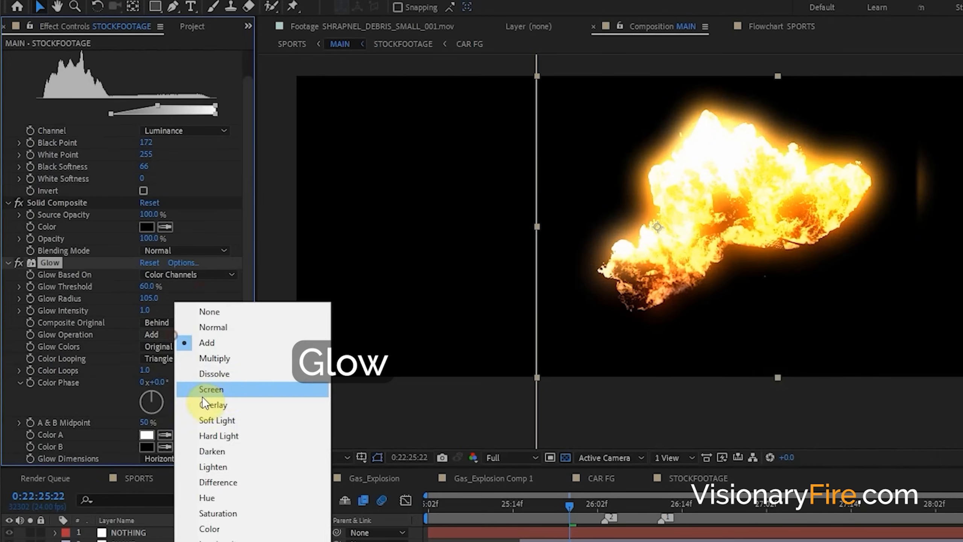
click(224, 391)
click(221, 346)
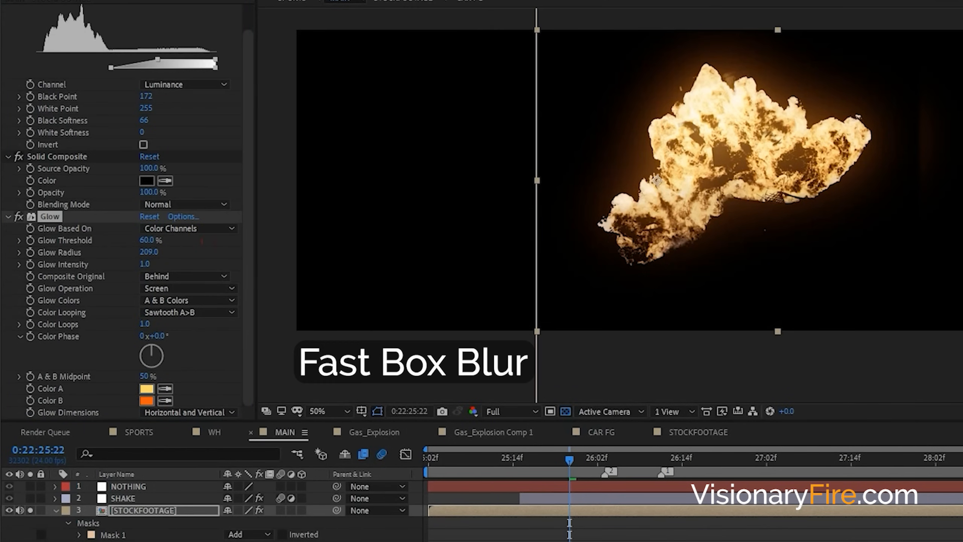
- Set the copy's Fast Box Blur radius to 31 and its layer blending mode to Screen
drag(267, 499, 156, 369)
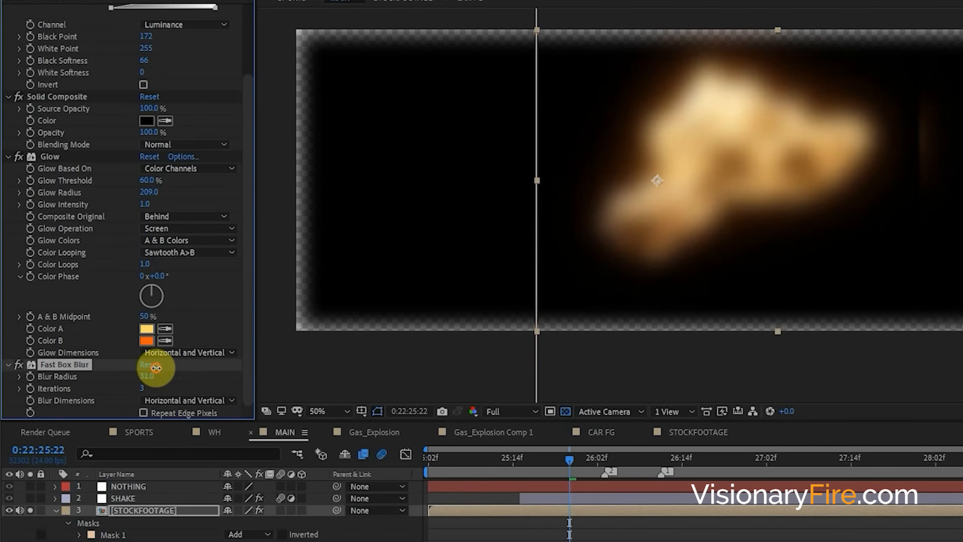
click(56, 511)
click(243, 534)
click(242, 510)
click(321, 209)
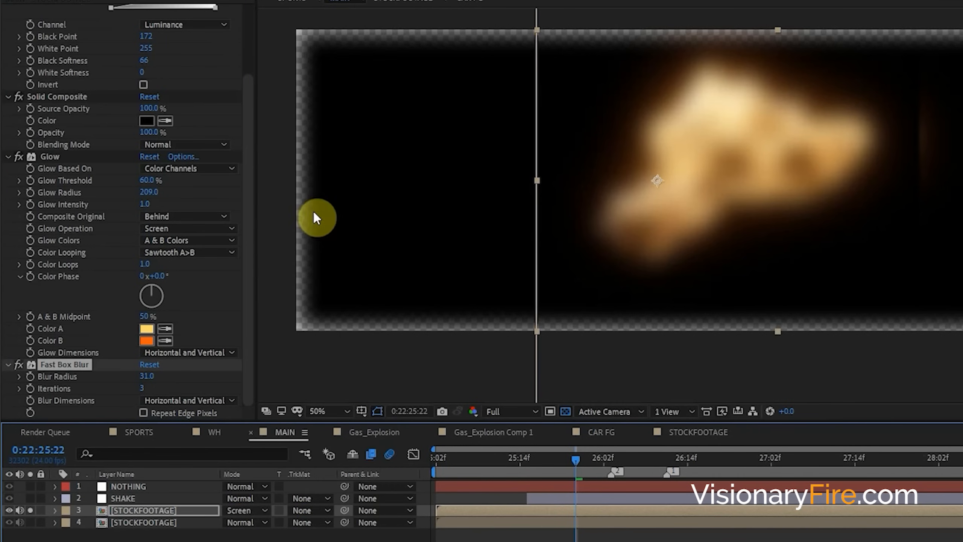
- Unsolo the blurred STOCKFOOTAGE copy and compare the explosion with that layer hidden and shown
click(30, 510)
click(7, 510)
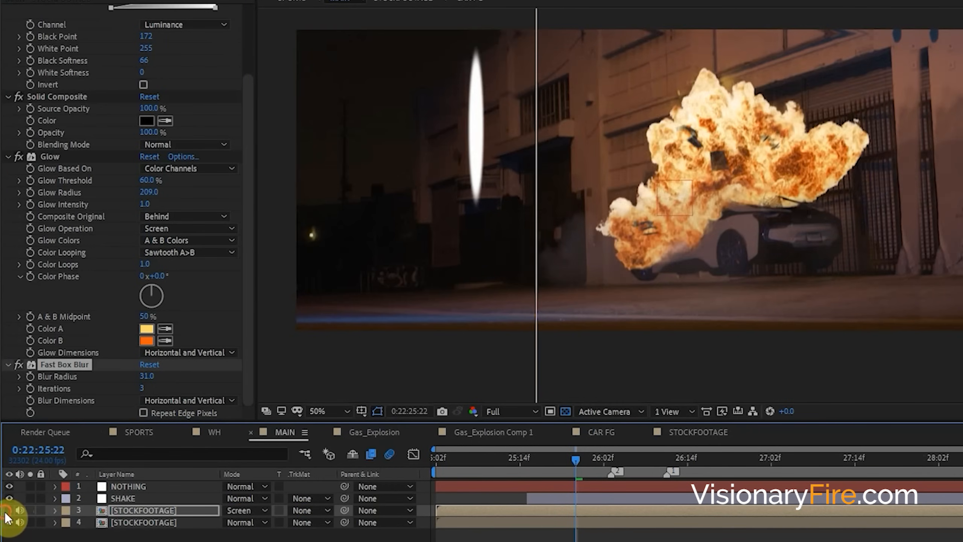
click(7, 510)
key(F2)
click(7, 511)
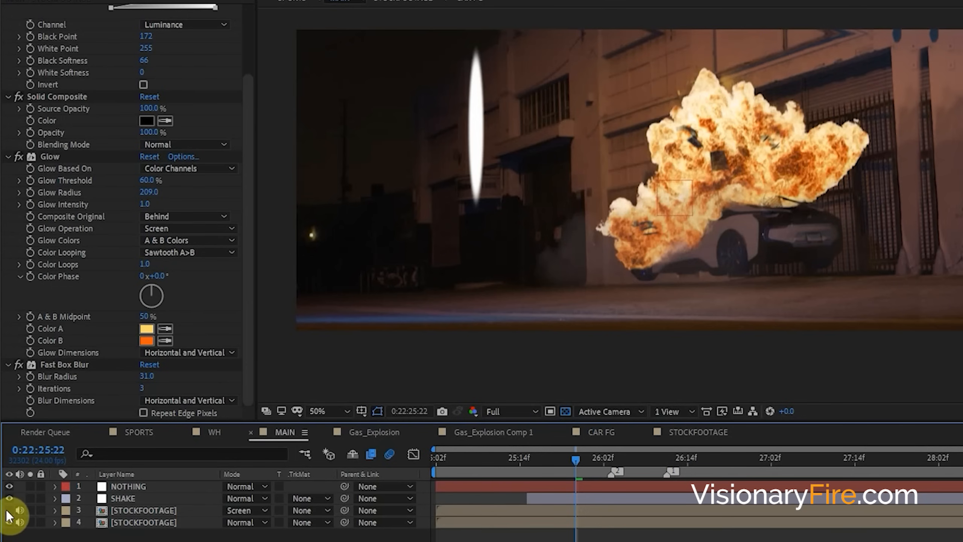
click(8, 511)
click(390, 4)
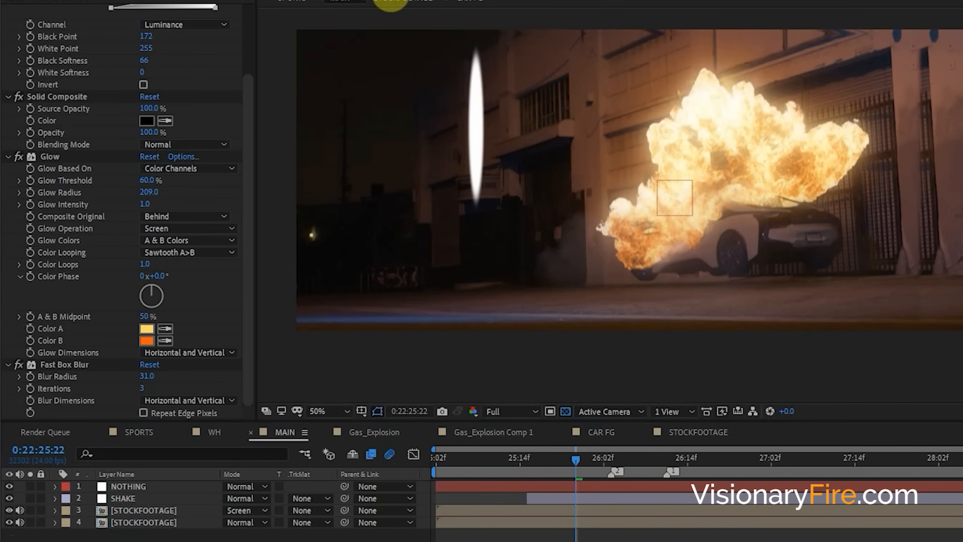
- Tint the copy's whites orange at 56% ahead of its Glow, and check the scene with the layer hidden and shown
key(ctrl+z)
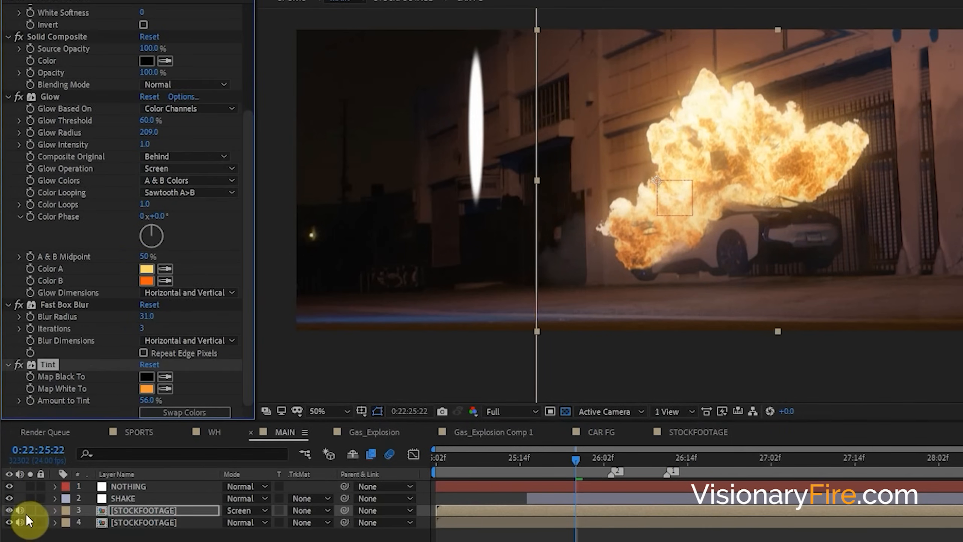
key(ctrl+shift+z)
click(9, 509)
click(9, 509)
click(10, 509)
click(10, 509)
click(10, 509)
click(10, 509)
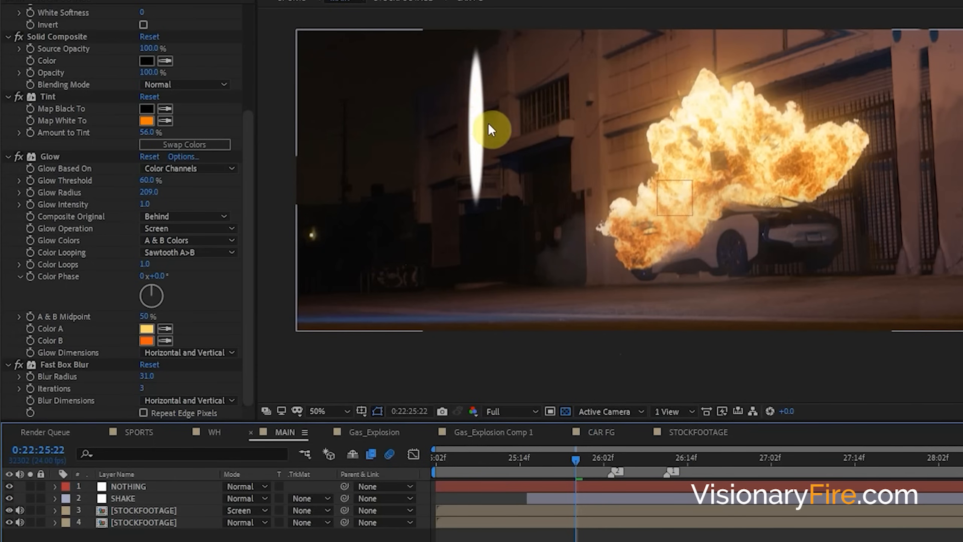